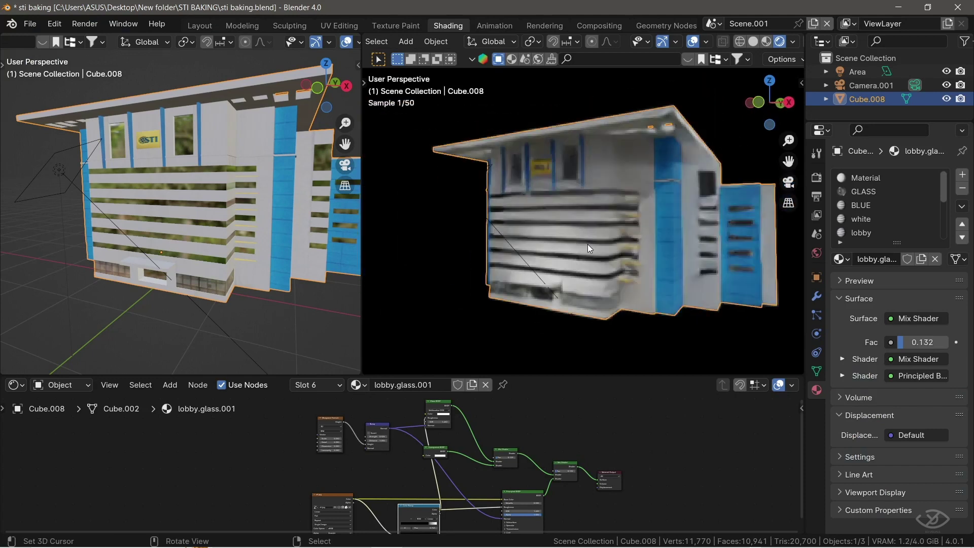
- Show the GLASS material's nodes and look through the rest of the building's material slots
{"action": "left_click", "coordinate": [886, 178]}
{"action": "left_click", "coordinate": [883, 191]}
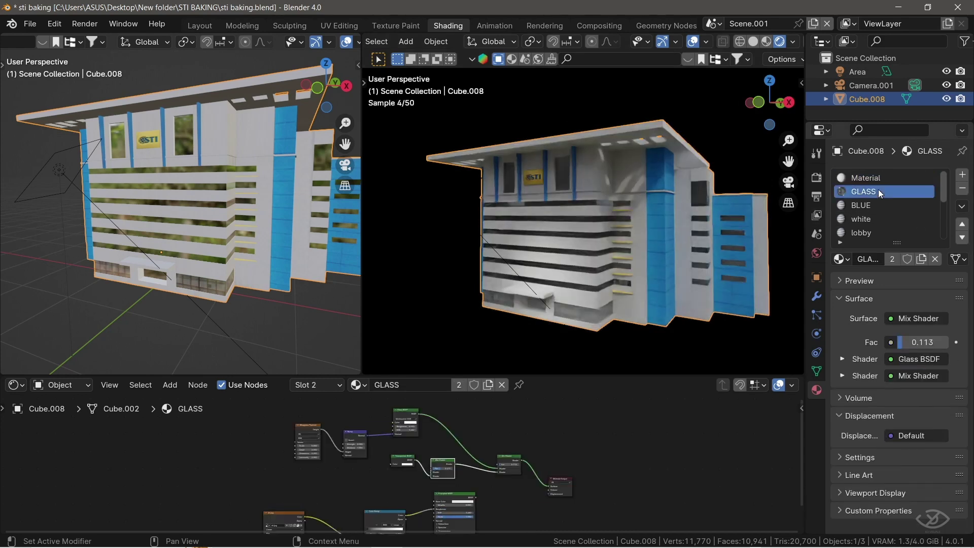
{"action": "scroll", "coordinate": [881, 200], "scroll_direction": "down", "scroll_amount": 1}
{"action": "left_click_drag", "start_coordinate": [942, 190], "coordinate": [947, 221]}
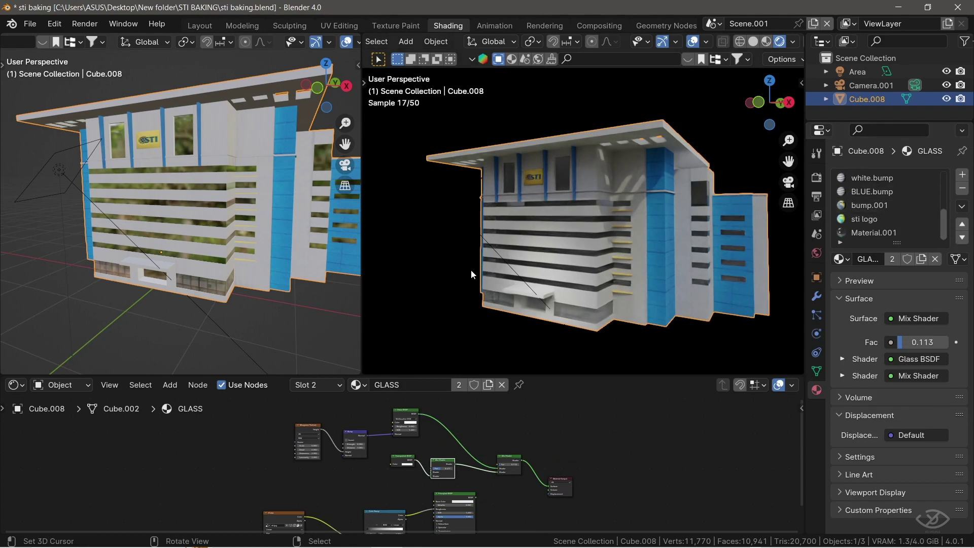
- Export the scene as sti baking.fbx with Path Mode set to Copy
{"action": "left_click", "coordinate": [30, 25]}
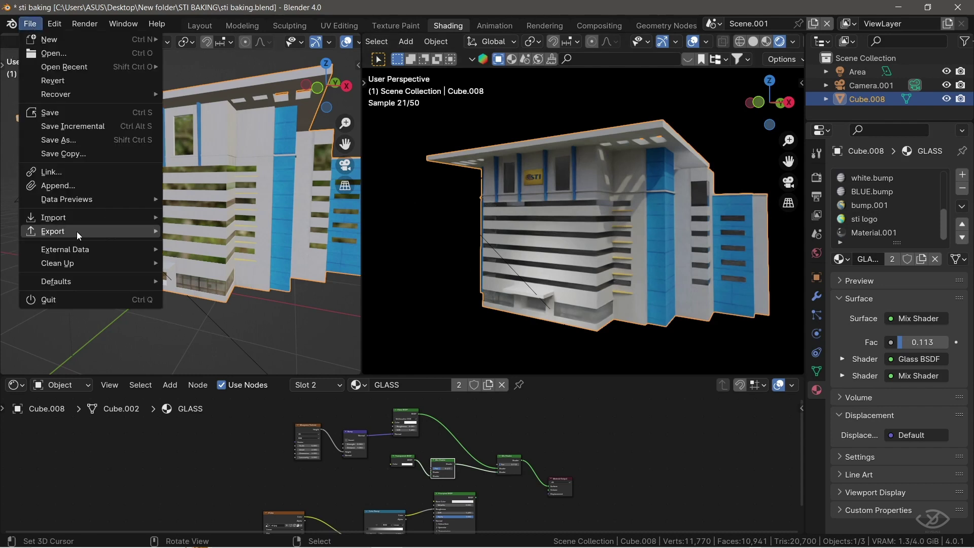
{"action": "mouse_move", "coordinate": [77, 231]}
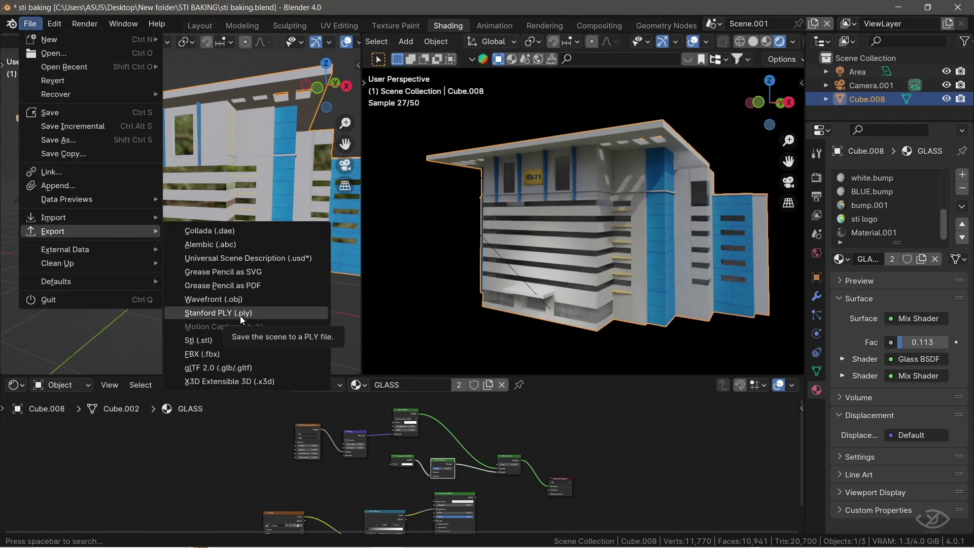
{"action": "left_click", "coordinate": [239, 354]}
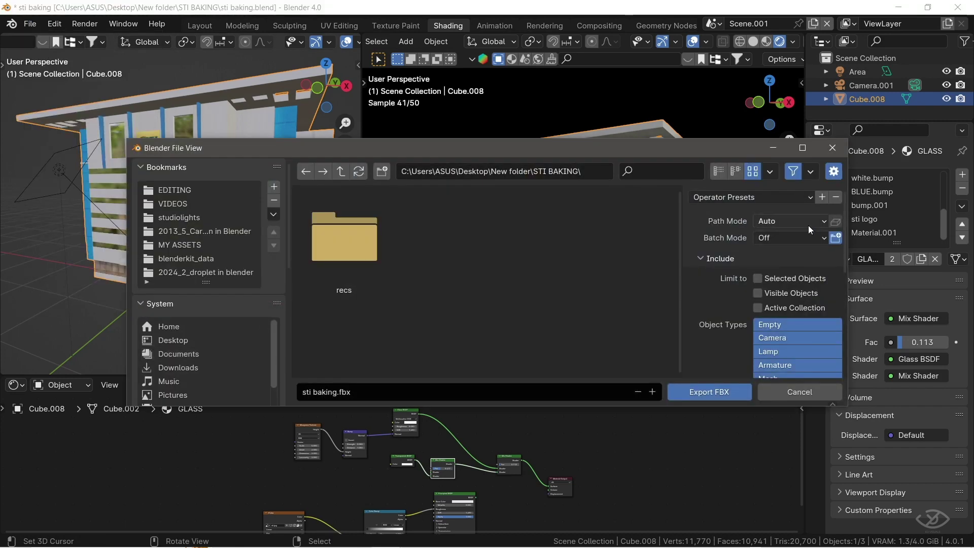
{"action": "left_click", "coordinate": [791, 221]}
{"action": "left_click", "coordinate": [781, 309]}
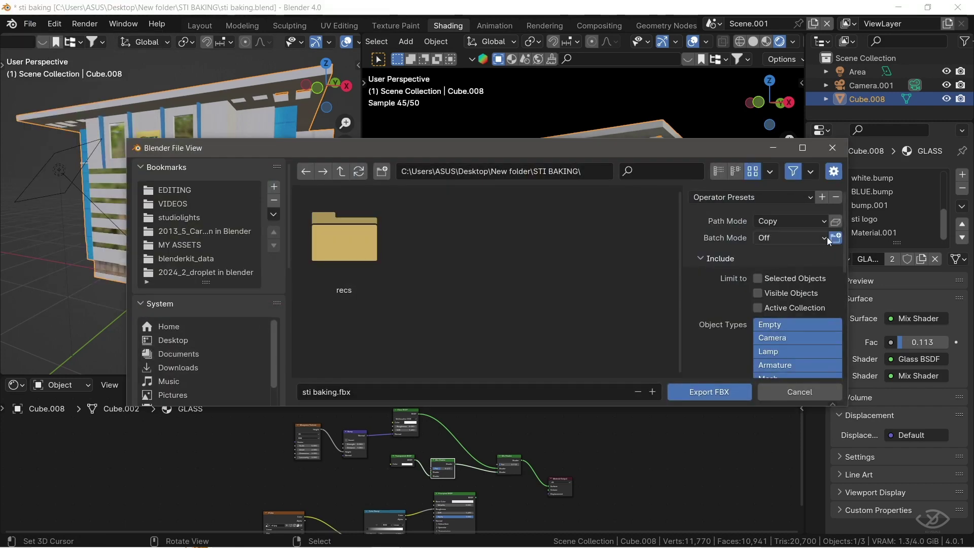
{"action": "left_click", "coordinate": [710, 391]}
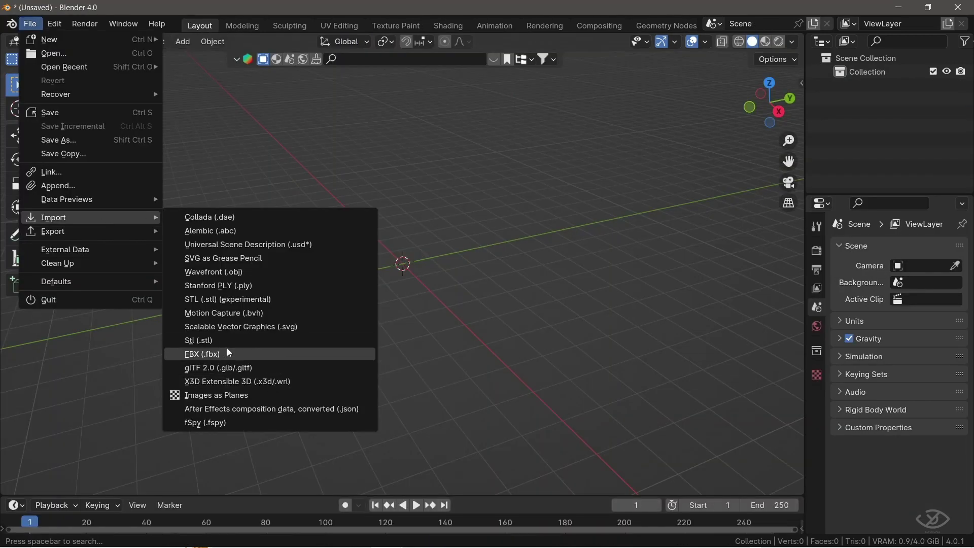
- Import sti baking.fbx into the empty scene and display it in Material Preview shading
{"action": "left_click", "coordinate": [227, 349]}
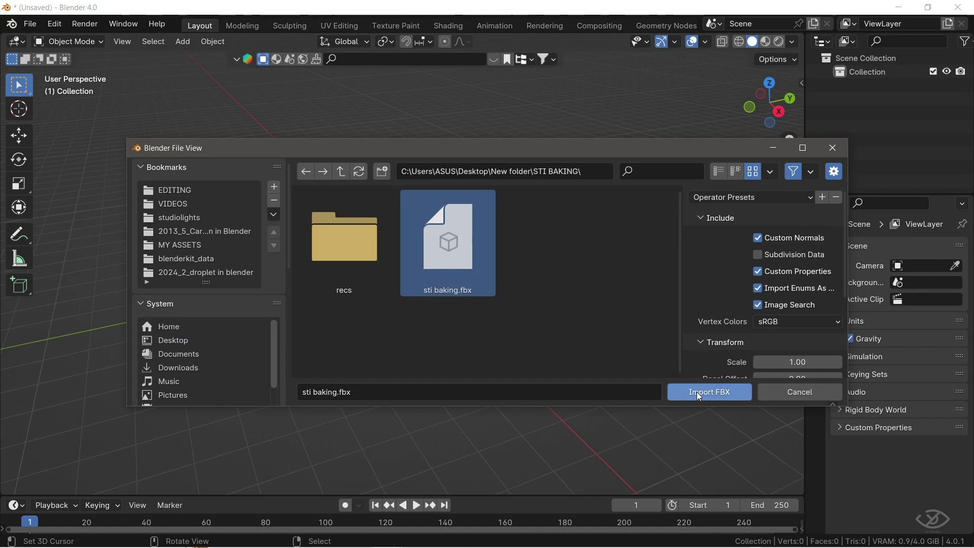
{"action": "left_click", "coordinate": [700, 391]}
{"action": "scroll", "coordinate": [457, 254], "scroll_direction": "up", "scroll_amount": 3}
{"action": "left_click", "coordinate": [764, 41]}
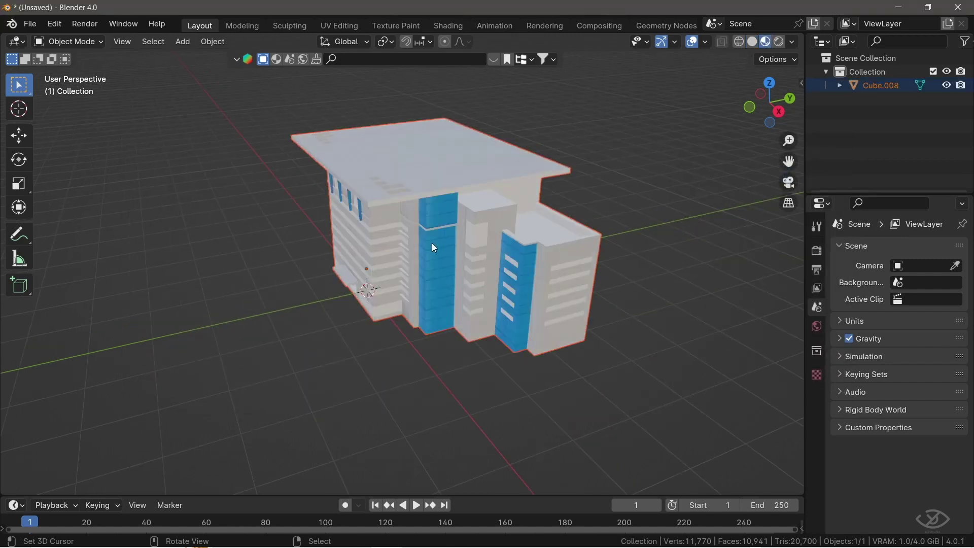
- Examine the imported building from several sides and its Material.001 node tree in the Shading workspace
{"action": "mouse_move", "coordinate": [431, 242]}
{"action": "middle_mouse_down"}
{"action": "mouse_move", "coordinate": [477, 243]}
{"action": "mouse_move", "coordinate": [607, 209]}
{"action": "middle_mouse_up"}
{"action": "mouse_move", "coordinate": [346, 272]}
{"action": "middle_mouse_down", "text": "shift"}
{"action": "mouse_move", "coordinate": [477, 230]}
{"action": "mouse_move", "coordinate": [455, 243]}
{"action": "mouse_move", "coordinate": [507, 208]}
{"action": "mouse_move", "coordinate": [527, 251]}
{"action": "mouse_move", "coordinate": [365, 258]}
{"action": "mouse_move", "coordinate": [457, 243]}
{"action": "middle_mouse_up", "text": "shift"}
{"action": "scroll", "coordinate": [461, 248], "scroll_direction": "up", "scroll_amount": 2}
{"action": "scroll", "coordinate": [463, 251], "scroll_direction": "down", "scroll_amount": 2}
{"action": "left_click", "coordinate": [449, 25]}
{"action": "right_click", "coordinate": [563, 213]}
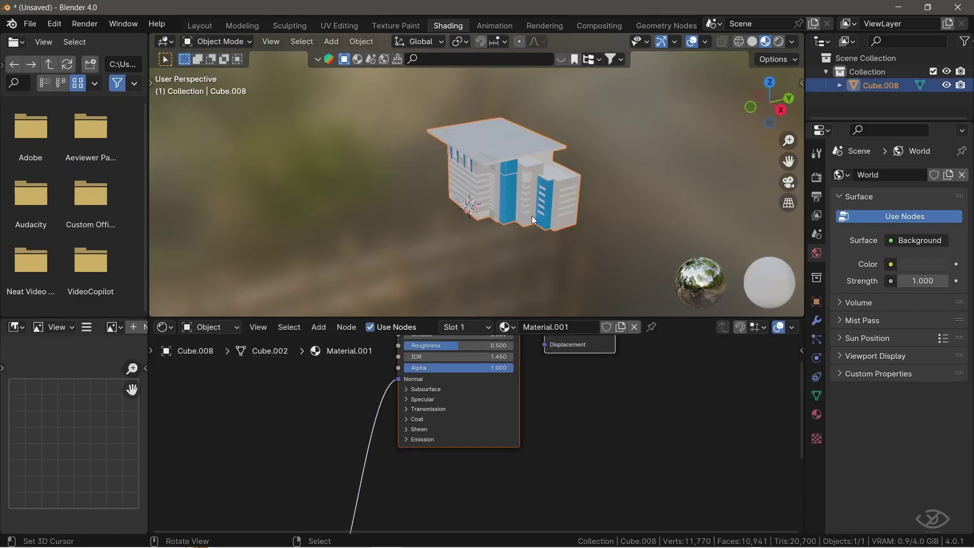
{"action": "scroll", "coordinate": [446, 424], "scroll_direction": "down", "scroll_amount": 5}
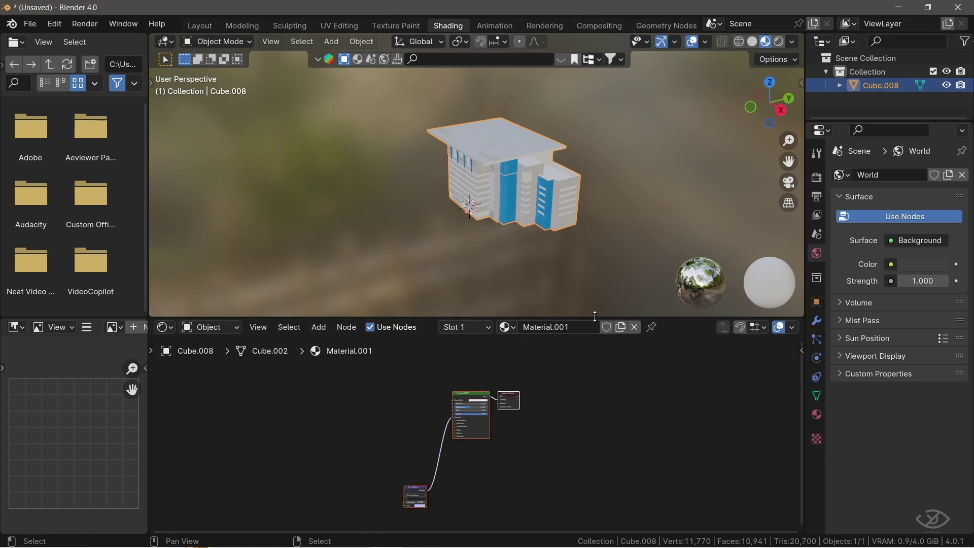
{"action": "left_click_drag", "start_coordinate": [596, 316], "coordinate": [594, 265]}
{"action": "scroll", "coordinate": [431, 439], "scroll_direction": "up", "scroll_amount": 3}
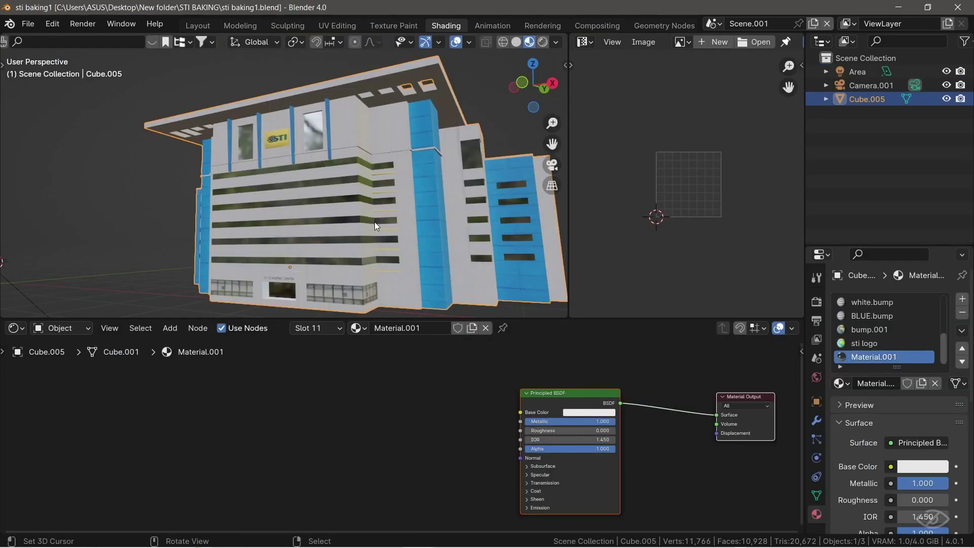
{"action": "middle_click_drag", "start_coordinate": [374, 221], "coordinate": [431, 259]}
{"action": "middle_click_drag", "start_coordinate": [504, 436], "coordinate": [353, 436]}
{"action": "scroll", "coordinate": [894, 331], "scroll_direction": "up", "scroll_amount": 6}
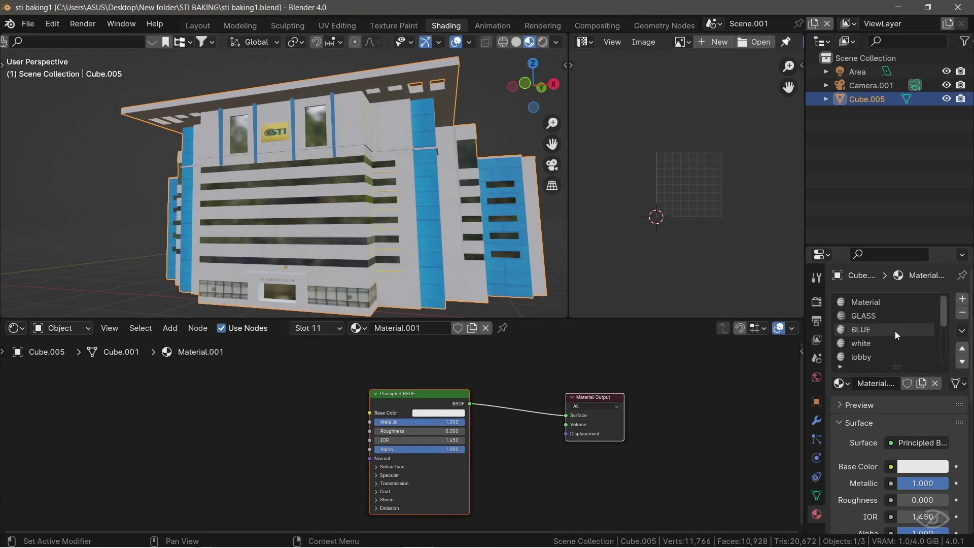
{"action": "middle_click_drag", "start_coordinate": [413, 220], "coordinate": [357, 210]}
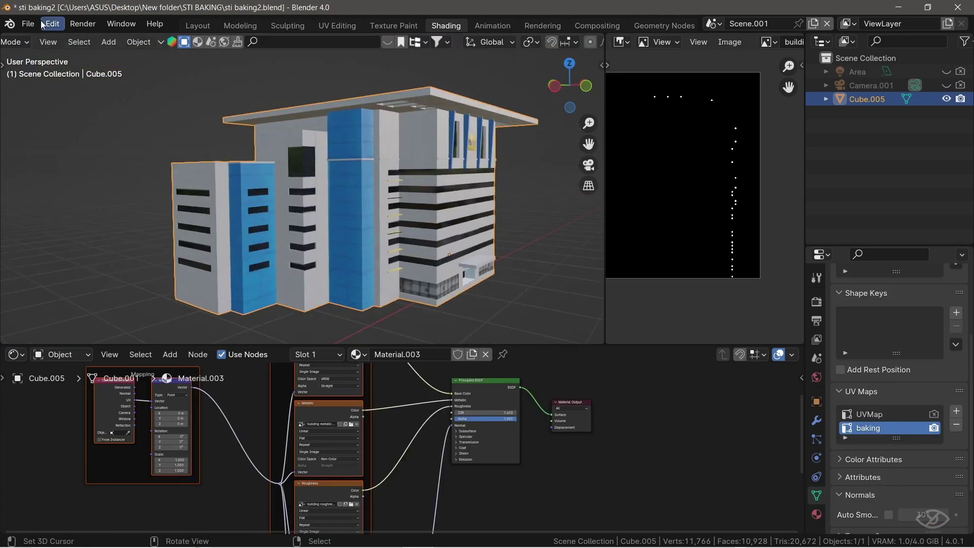
- Export only the selected building as sti baking2.fbx with Path Mode set to Copy and textures embedded
{"action": "left_click", "coordinate": [28, 24]}
{"action": "mouse_move", "coordinate": [56, 232]}
{"action": "left_click", "coordinate": [203, 245]}
{"action": "left_click", "coordinate": [789, 221]}
{"action": "left_click", "coordinate": [776, 308]}
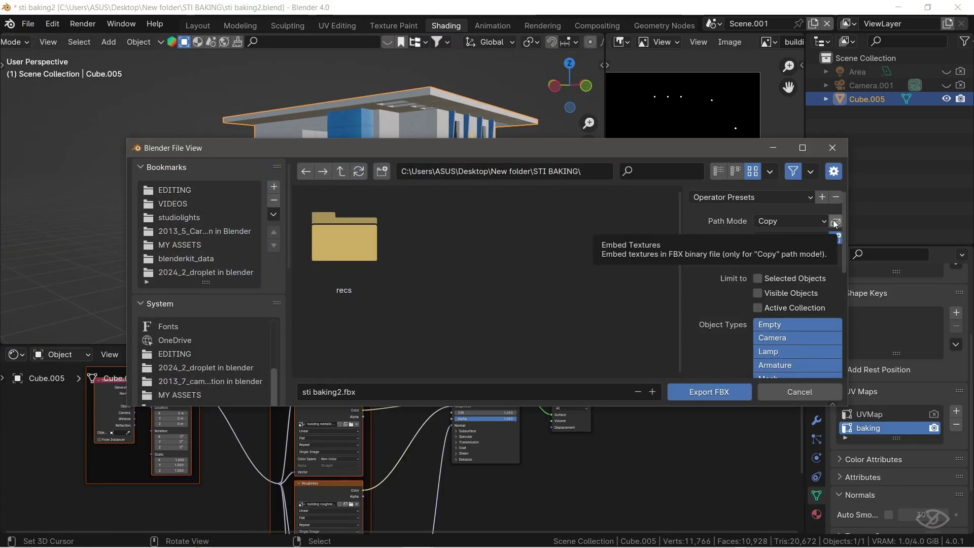
{"action": "left_click", "coordinate": [835, 224]}
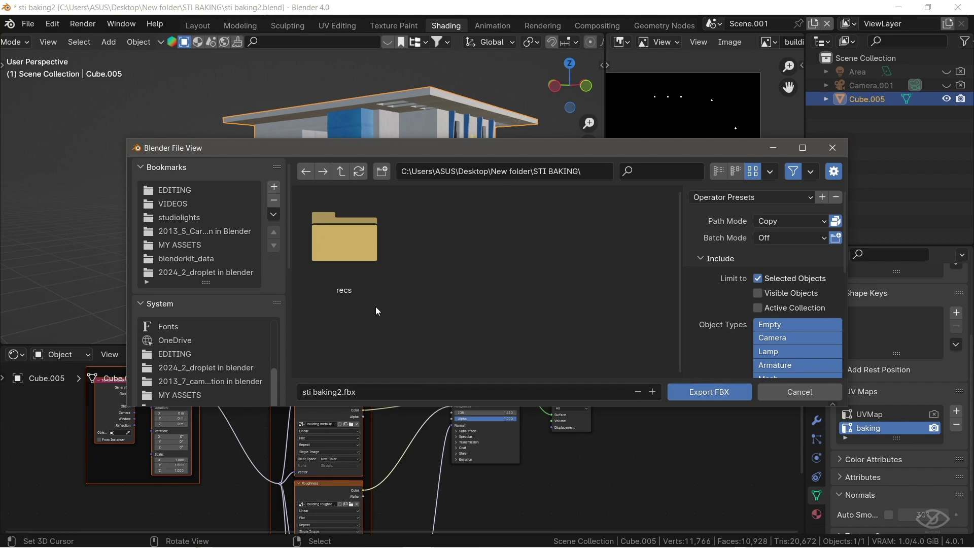
{"action": "left_click", "coordinate": [689, 392]}
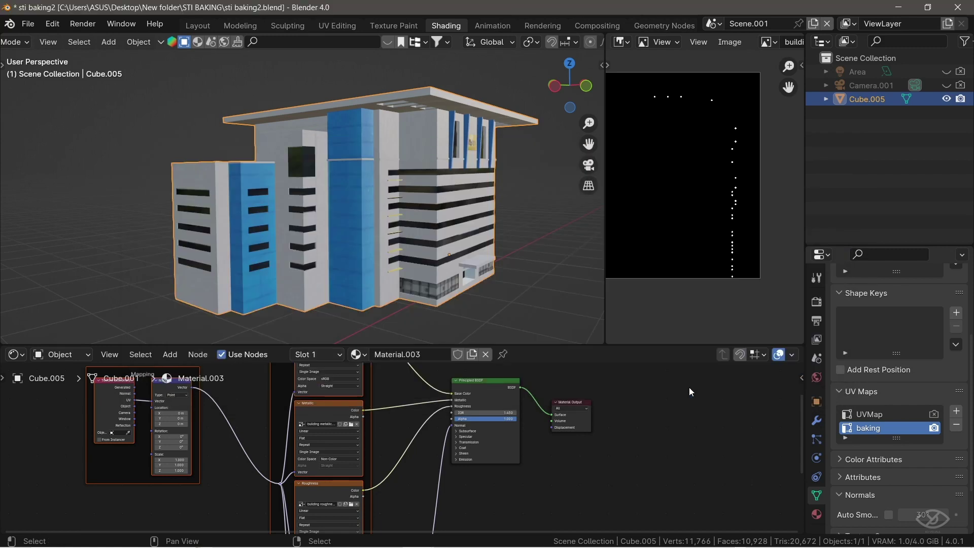
- Start a new General file and delete all of its default objects
{"action": "left_click", "coordinate": [21, 25]}
{"action": "left_click", "coordinate": [188, 43]}
{"action": "left_click", "coordinate": [441, 306]}
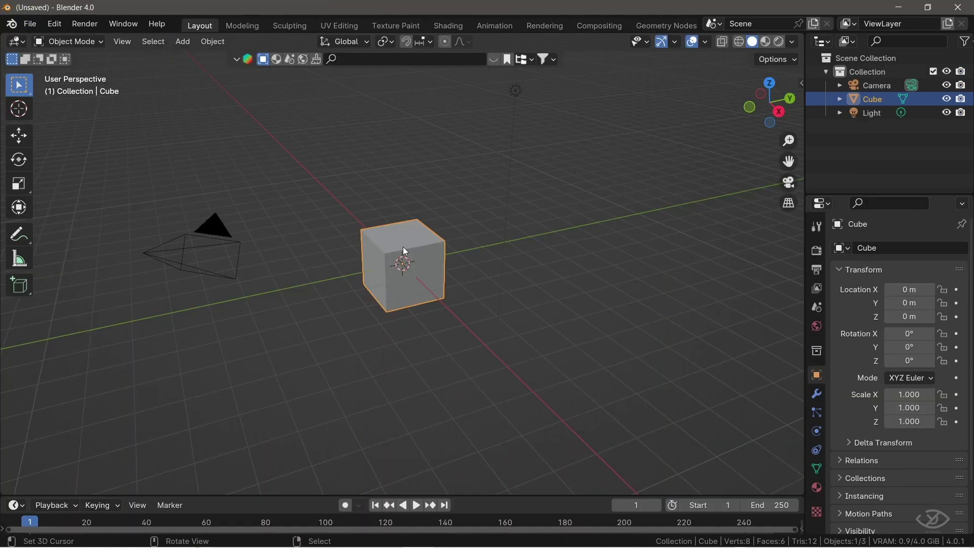
{"action": "key", "text": "a"}
{"action": "key", "text": "Delete"}
- Import the baked building's FBX file and display it in Material Preview shading
{"action": "left_click", "coordinate": [30, 24]}
{"action": "mouse_move", "coordinate": [52, 215]}
{"action": "left_click", "coordinate": [203, 354]}
{"action": "left_click", "coordinate": [172, 340]}
{"action": "double_click", "coordinate": [474, 340]}
{"action": "left_click", "coordinate": [491, 267]}
{"action": "double_click", "coordinate": [491, 268]}
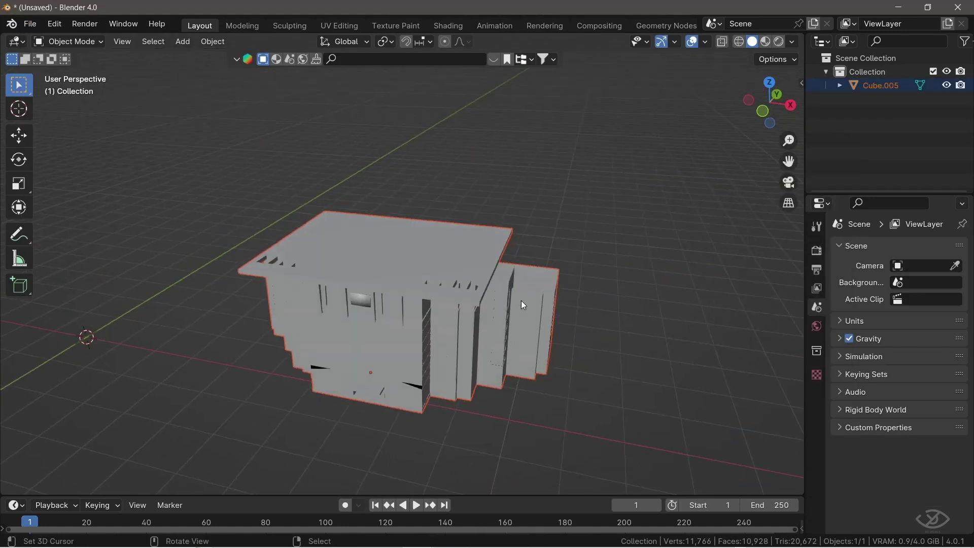
{"action": "left_click", "coordinate": [765, 42]}
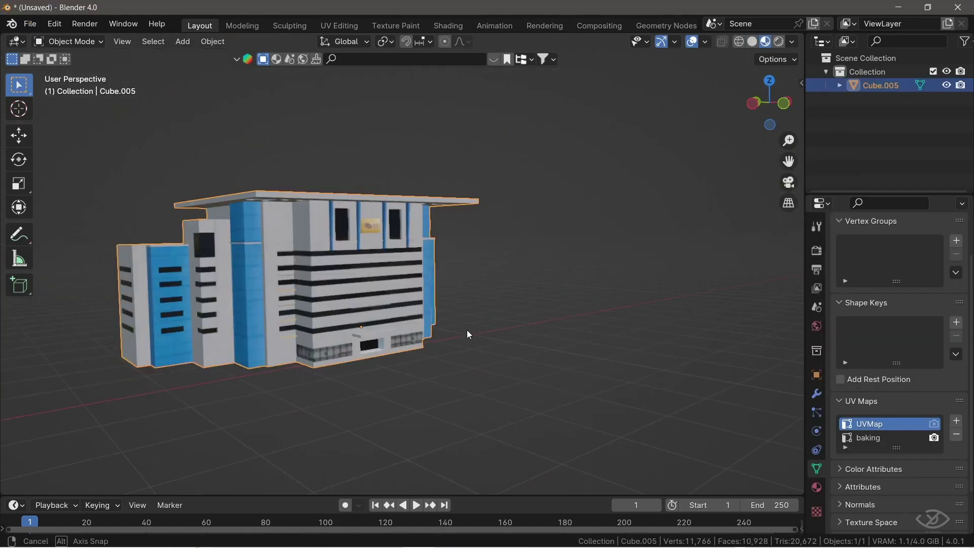
- Enlarge the timeline area and turn it into a Shader Editor showing the building's Material.003 nodes
{"action": "middle_click_drag", "start_coordinate": [466, 329], "coordinate": [436, 337]}
{"action": "middle_click_drag", "start_coordinate": [436, 337], "coordinate": [644, 390], "text": "ctrl"}
{"action": "left_click", "coordinate": [816, 487]}
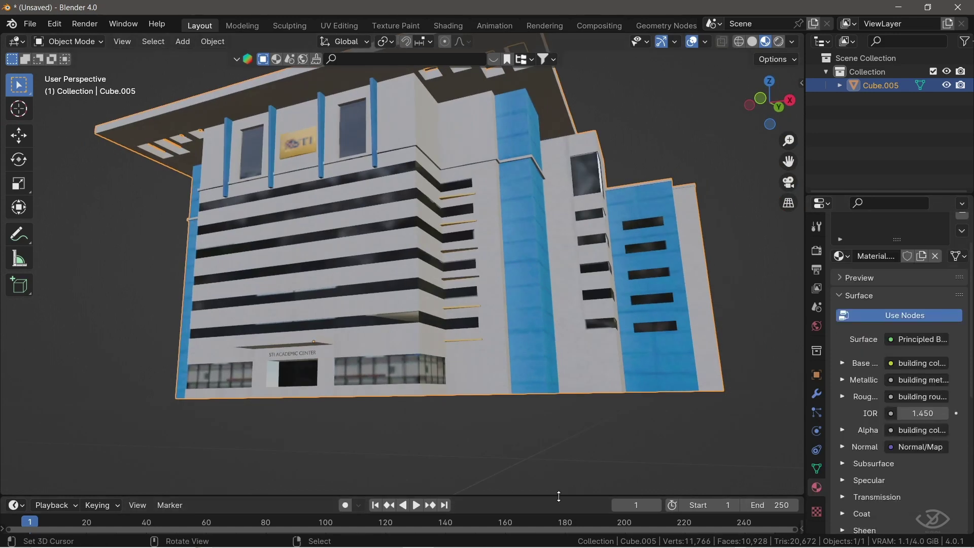
{"action": "left_click_drag", "start_coordinate": [558, 495], "coordinate": [615, 250]}
{"action": "left_click", "coordinate": [15, 344]}
{"action": "left_click", "coordinate": [40, 472]}
{"action": "key", "text": "Home"}
{"action": "scroll", "coordinate": [573, 315], "scroll_direction": "down", "scroll_amount": 2}
{"action": "middle_click_drag", "start_coordinate": [517, 330], "coordinate": [600, 307]}
{"action": "scroll", "coordinate": [613, 389], "scroll_direction": "up", "scroll_amount": 6}
{"action": "left_click_drag", "start_coordinate": [628, 252], "coordinate": [629, 317]}
- Switch the viewport to Rendered shading and open its shading options
{"action": "mouse_move", "coordinate": [590, 236]}
{"action": "middle_mouse_down"}
{"action": "mouse_move", "coordinate": [413, 132]}
{"action": "mouse_move", "coordinate": [513, 158]}
{"action": "mouse_move", "coordinate": [552, 184]}
{"action": "mouse_move", "coordinate": [537, 170]}
{"action": "middle_mouse_up"}
{"action": "key", "text": "z"}
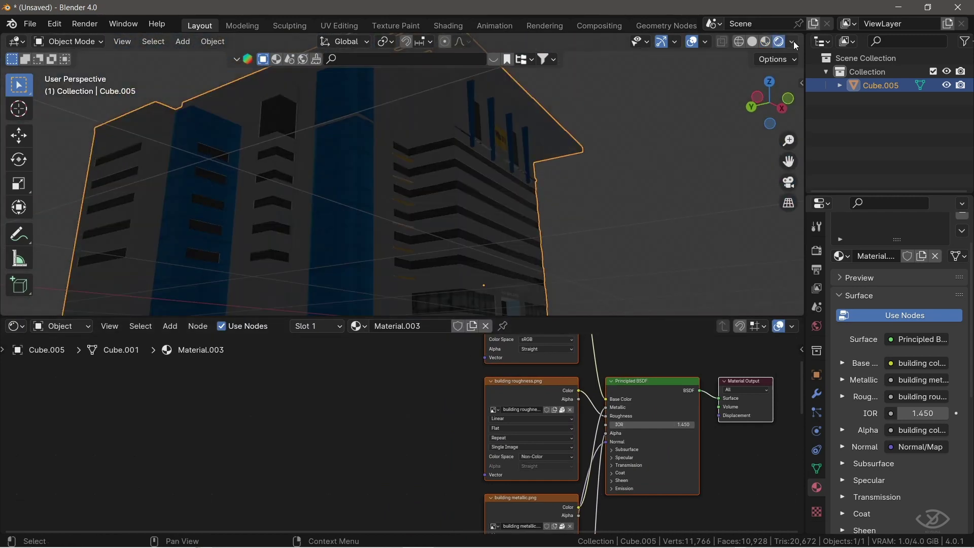
{"action": "left_click", "coordinate": [792, 42]}
{"action": "left_click_drag", "start_coordinate": [712, 122], "coordinate": [708, 114]}
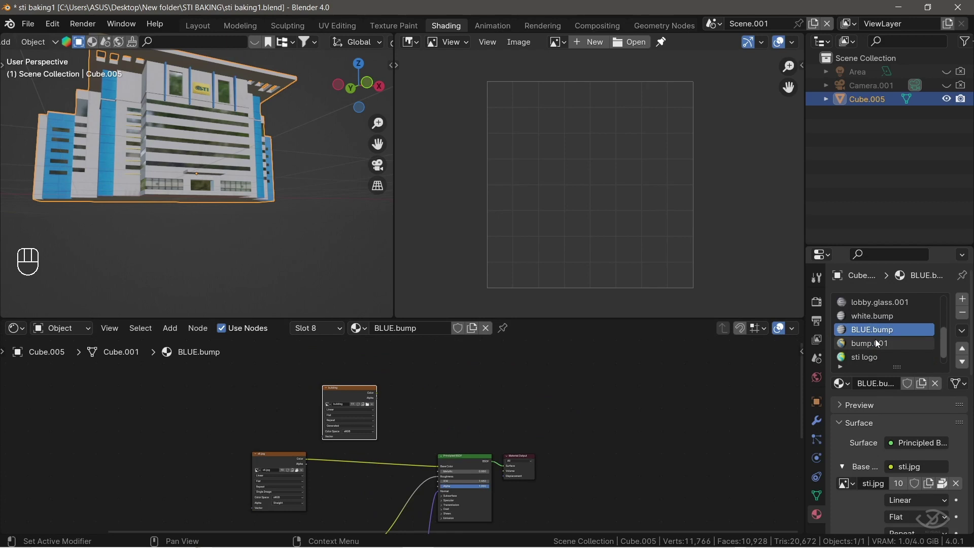
- Select the Material.001 slot and bake the Diffuse map with only the Color contribution
{"action": "left_click", "coordinate": [885, 343]}
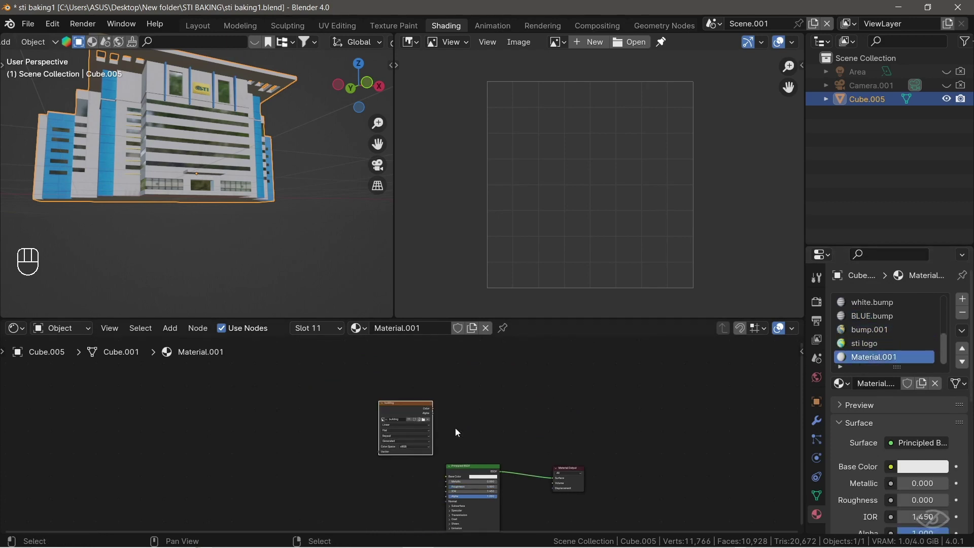
{"action": "scroll", "coordinate": [440, 380], "scroll_direction": "up", "scroll_amount": 3}
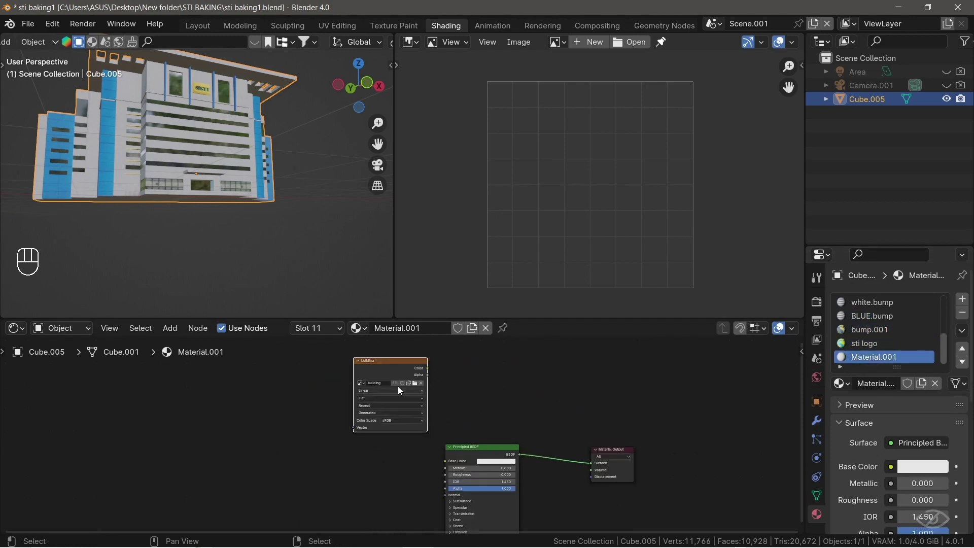
{"action": "left_click", "coordinate": [816, 301]}
{"action": "scroll", "coordinate": [882, 405], "scroll_direction": "down", "scroll_amount": 8}
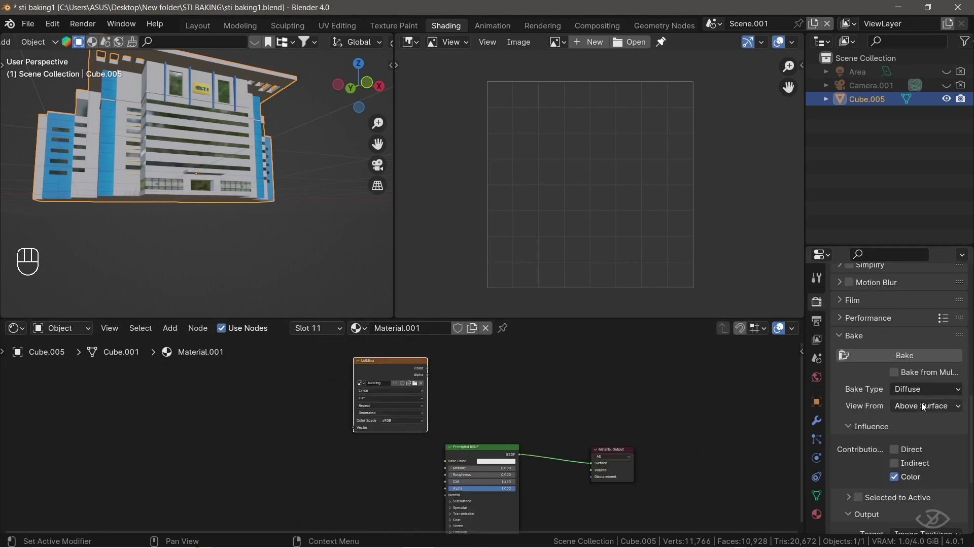
{"action": "left_click", "coordinate": [886, 357]}
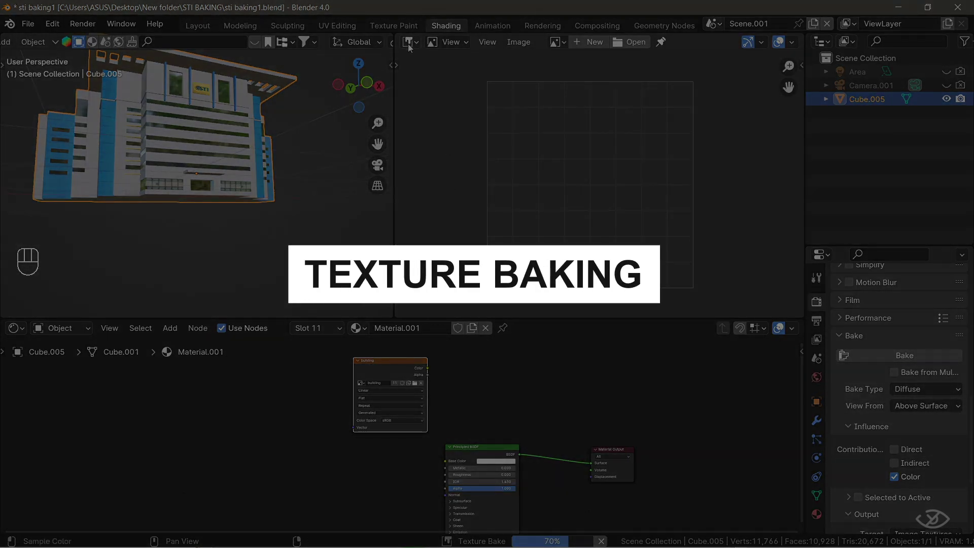
- Display the baked diffuse map of the building image in the image editor
{"action": "left_click", "coordinate": [408, 45]}
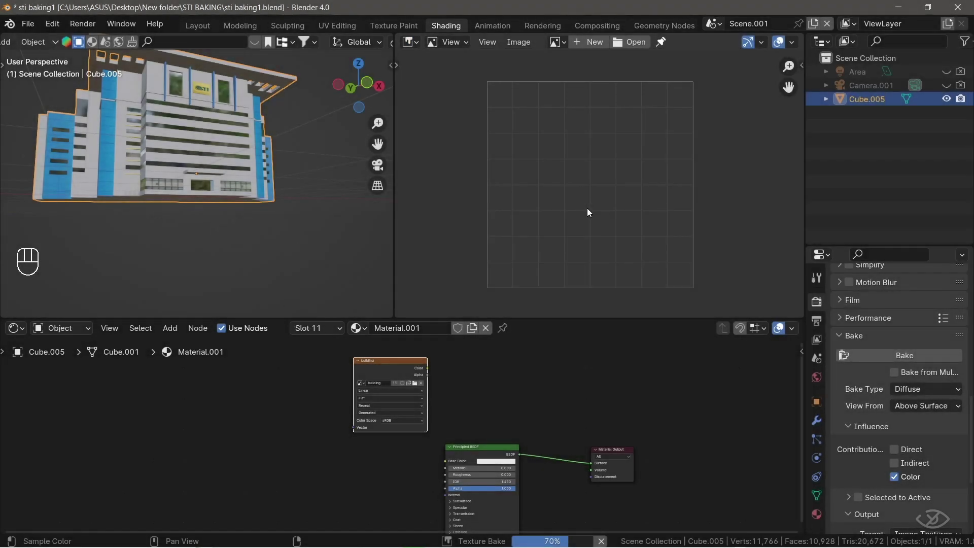
{"action": "scroll", "coordinate": [587, 202], "scroll_direction": "down", "scroll_amount": 6}
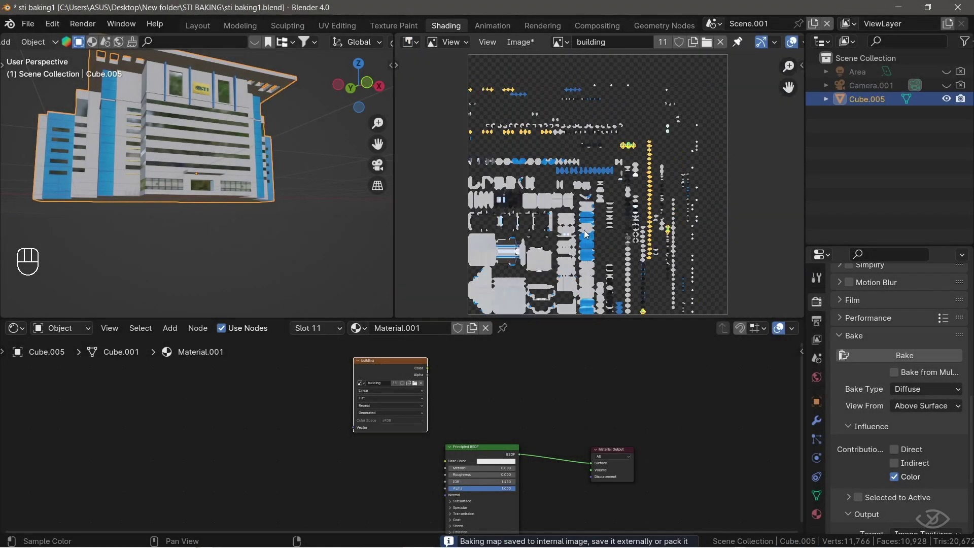
{"action": "middle_click_drag", "start_coordinate": [587, 240], "coordinate": [586, 219]}
{"action": "scroll", "coordinate": [587, 218], "scroll_direction": "up", "scroll_amount": 2}
{"action": "scroll", "coordinate": [534, 257], "scroll_direction": "down", "scroll_amount": 2}
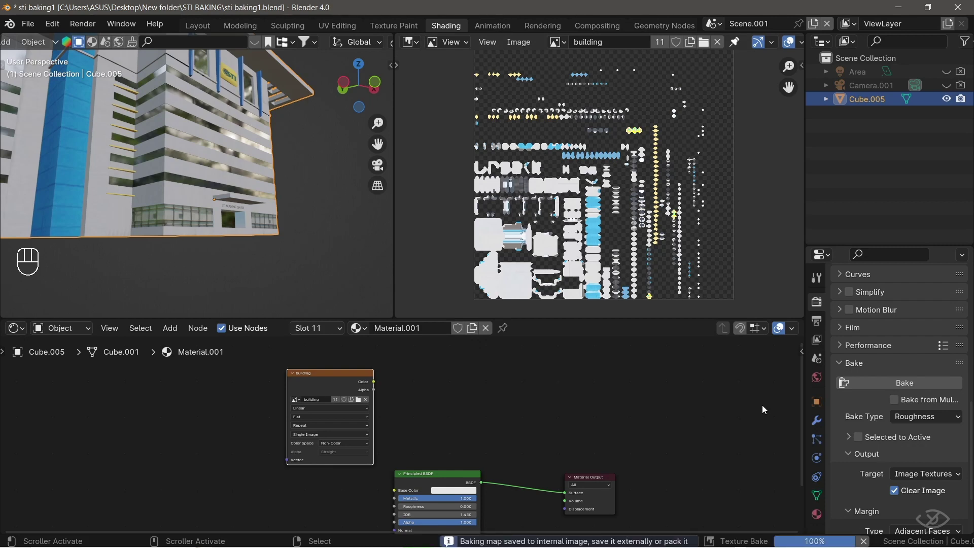
- Examine the baked roughness and normal maps in the image editor
{"action": "scroll", "coordinate": [608, 215], "scroll_direction": "up", "scroll_amount": 3}
{"action": "scroll", "coordinate": [579, 157], "scroll_direction": "down", "scroll_amount": 4}
{"action": "scroll", "coordinate": [545, 152], "scroll_direction": "up", "scroll_amount": 3}
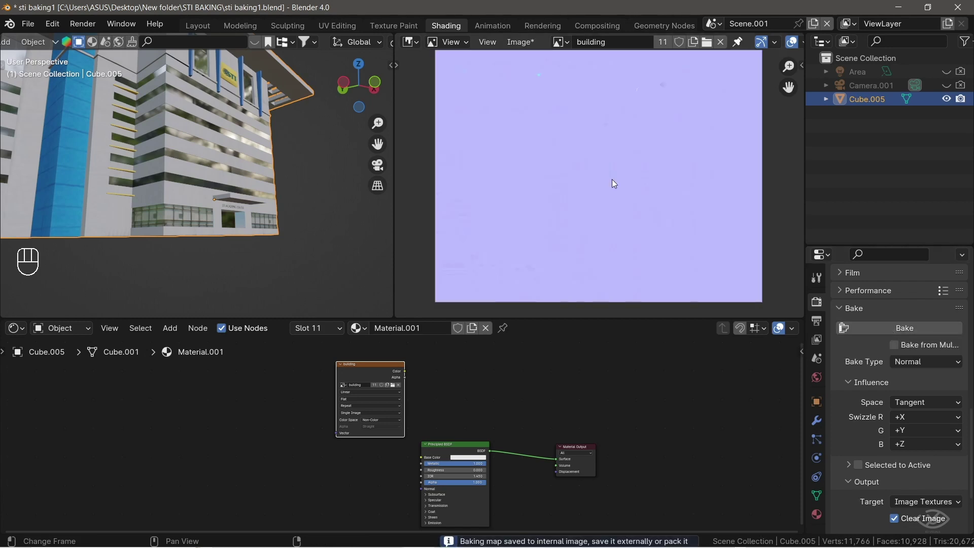
{"action": "scroll", "coordinate": [564, 175], "scroll_direction": "down", "scroll_amount": 2}
{"action": "middle_click_drag", "start_coordinate": [580, 167], "coordinate": [572, 185]}
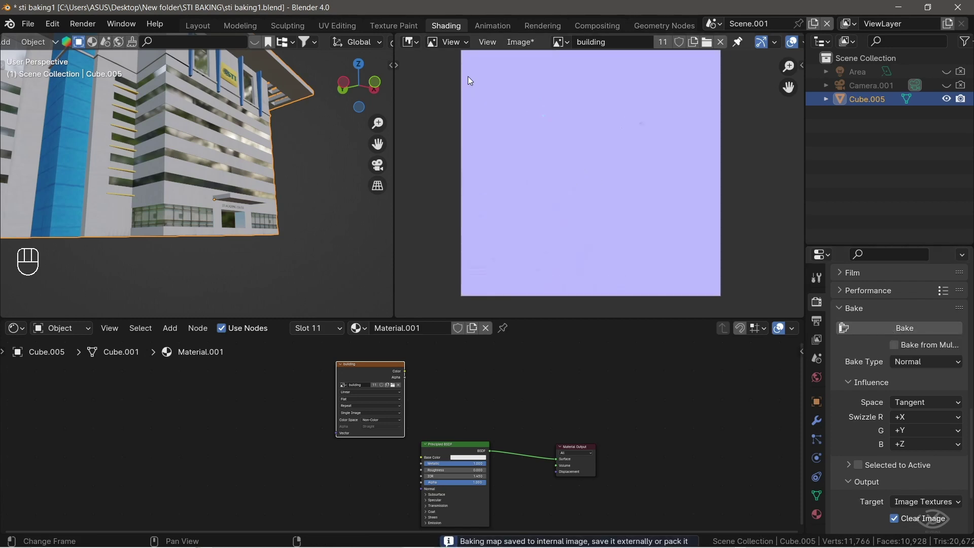
- Save the baked normal map as building normal.png in the STI BAKING folder
{"action": "left_click", "coordinate": [535, 40]}
{"action": "left_click", "coordinate": [558, 185]}
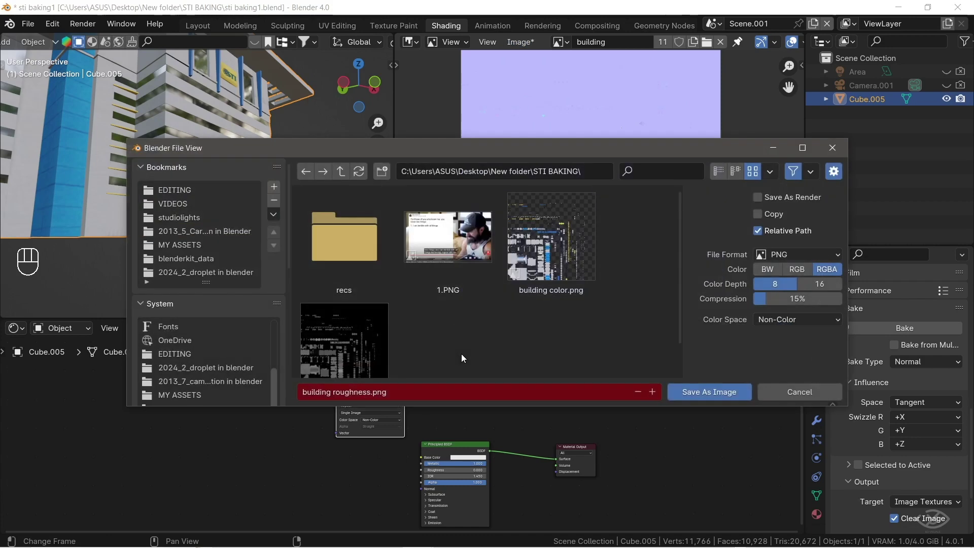
{"action": "left_click", "coordinate": [366, 398]}
{"action": "left_click", "coordinate": [377, 398]}
{"action": "key", "text": "BackSpace"}
{"action": "key", "text": "BackSpace"}
{"action": "key", "text": "BackSpace"}
{"action": "key", "text": "BackSpace"}
{"action": "key", "text": "BackSpace"}
{"action": "key", "text": "BackSpace"}
{"action": "key", "text": "BackSpace"}
{"action": "key", "text": "BackSpace"}
{"action": "key", "text": "BackSpace"}
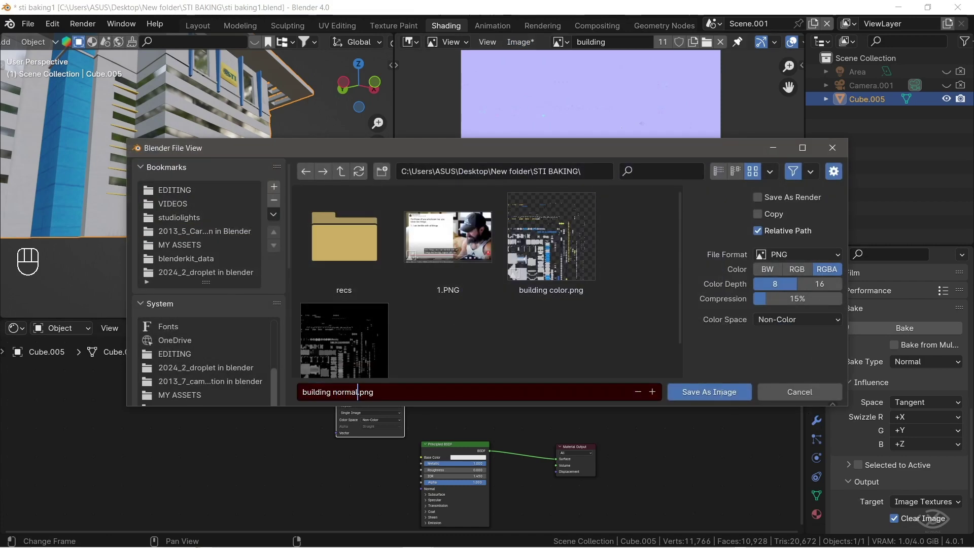
{"action": "key", "text": "Return"}
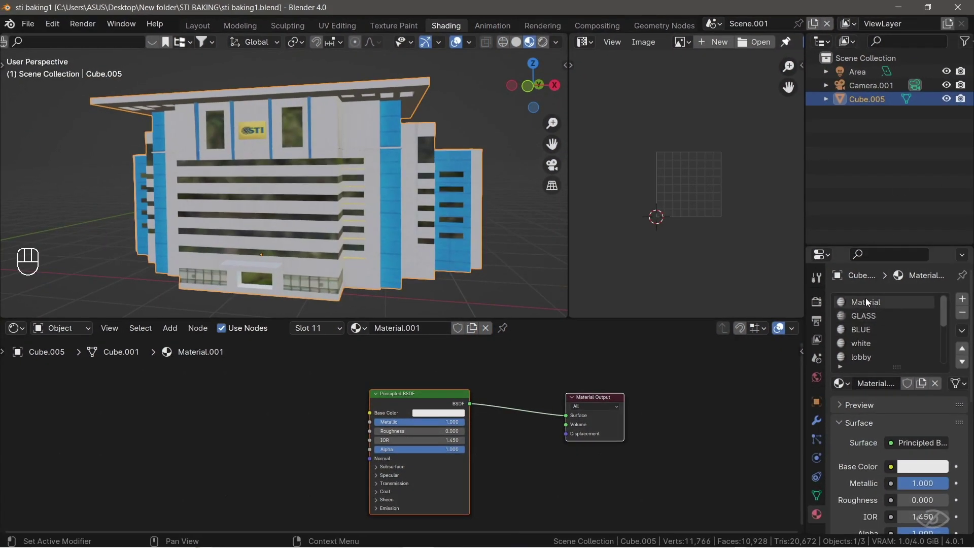
- Examine the node setups of the Material, GLASS, BLUE, white, lobby and lobby.glass.001 materials
{"action": "left_click", "coordinate": [865, 301]}
{"action": "left_click", "coordinate": [841, 316]}
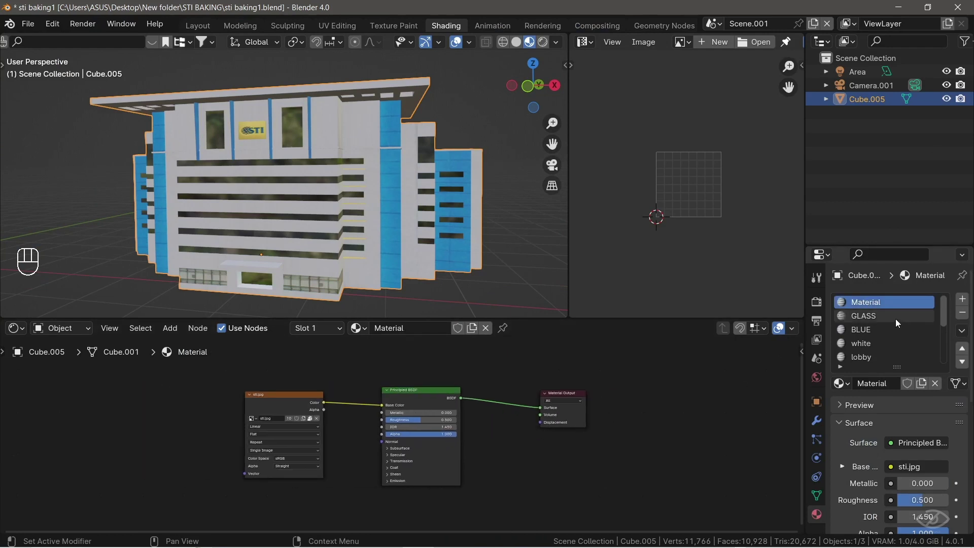
{"action": "scroll", "coordinate": [527, 421], "scroll_direction": "down", "scroll_amount": 5}
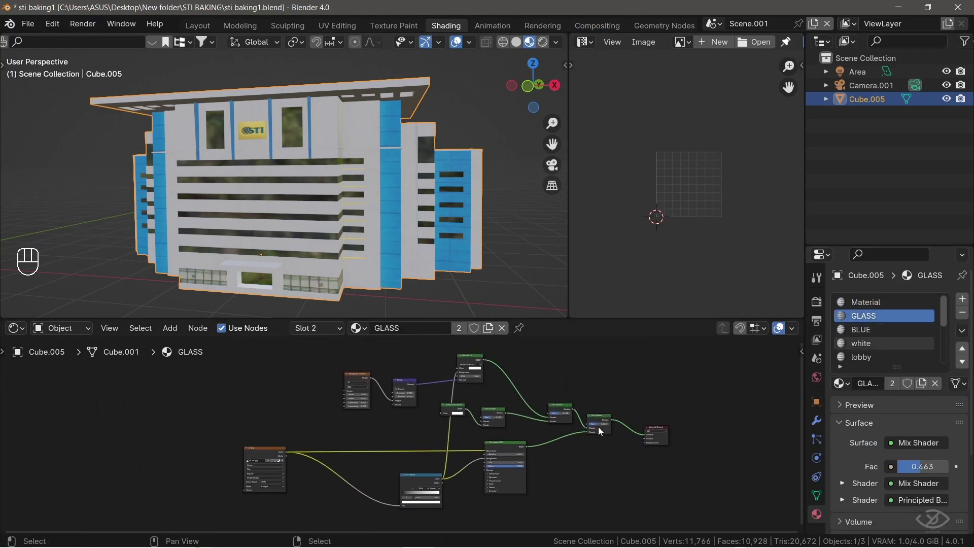
{"action": "left_click", "coordinate": [888, 329]}
{"action": "scroll", "coordinate": [554, 468], "scroll_direction": "up", "scroll_amount": 3}
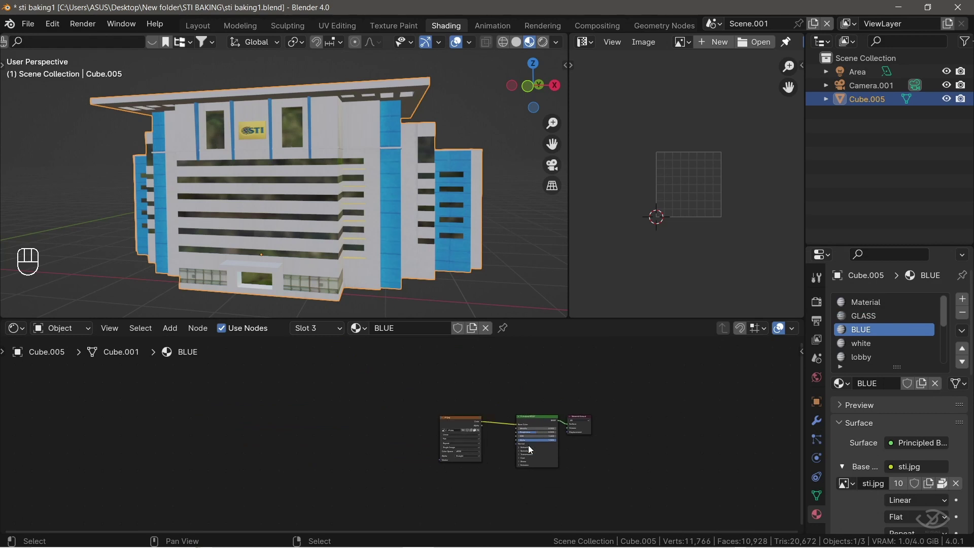
{"action": "left_click", "coordinate": [880, 344]}
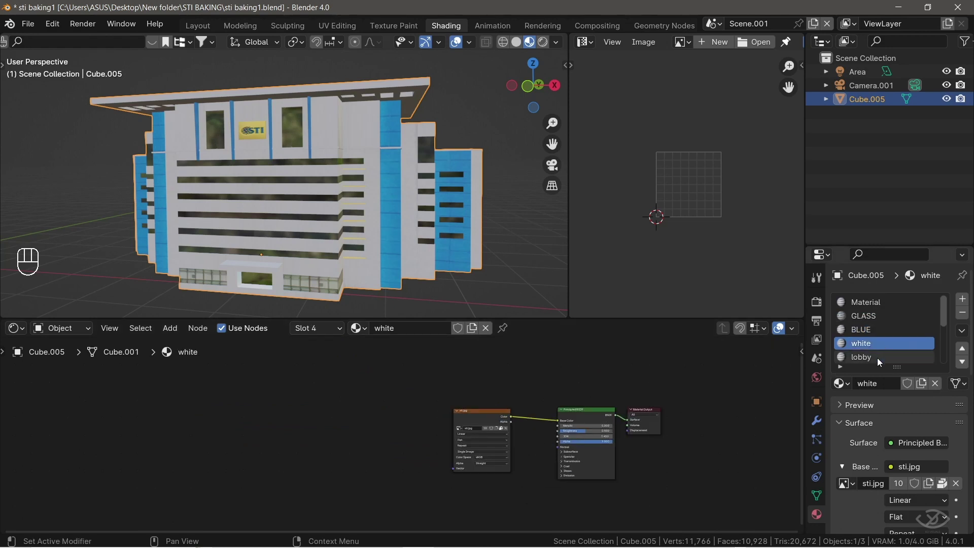
{"action": "left_click", "coordinate": [877, 357]}
{"action": "scroll", "coordinate": [882, 343], "scroll_direction": "down", "scroll_amount": 1}
{"action": "left_click", "coordinate": [880, 356]}
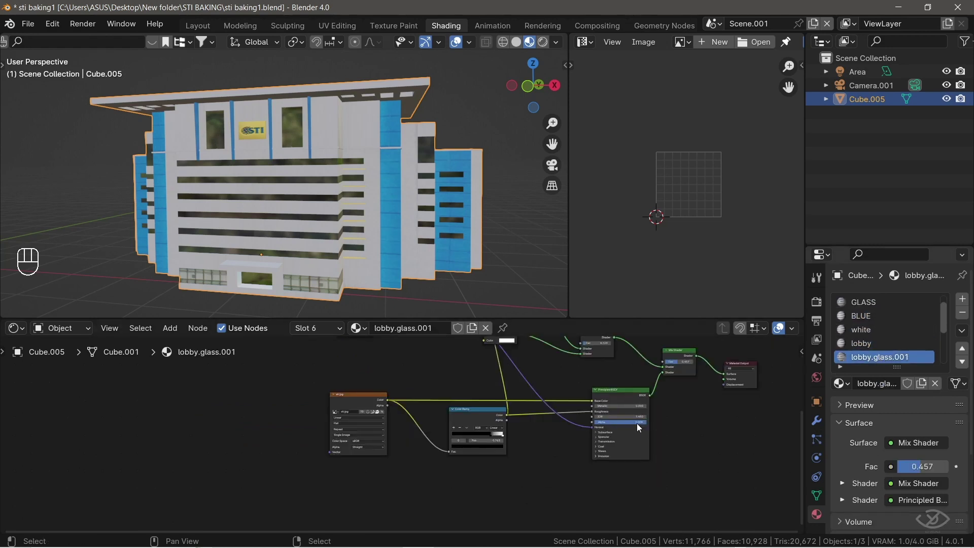
- Review the white.bump, BLUE.bump, bump.001, sti logo and Material.001 node setups, returning to the first material slot
{"action": "scroll", "coordinate": [635, 424], "scroll_direction": "down", "scroll_amount": 3}
{"action": "scroll", "coordinate": [896, 349], "scroll_direction": "down", "scroll_amount": 1}
{"action": "scroll", "coordinate": [896, 350], "scroll_direction": "down", "scroll_amount": 2}
{"action": "left_click", "coordinate": [887, 330]}
{"action": "scroll", "coordinate": [913, 343], "scroll_direction": "down", "scroll_amount": 1}
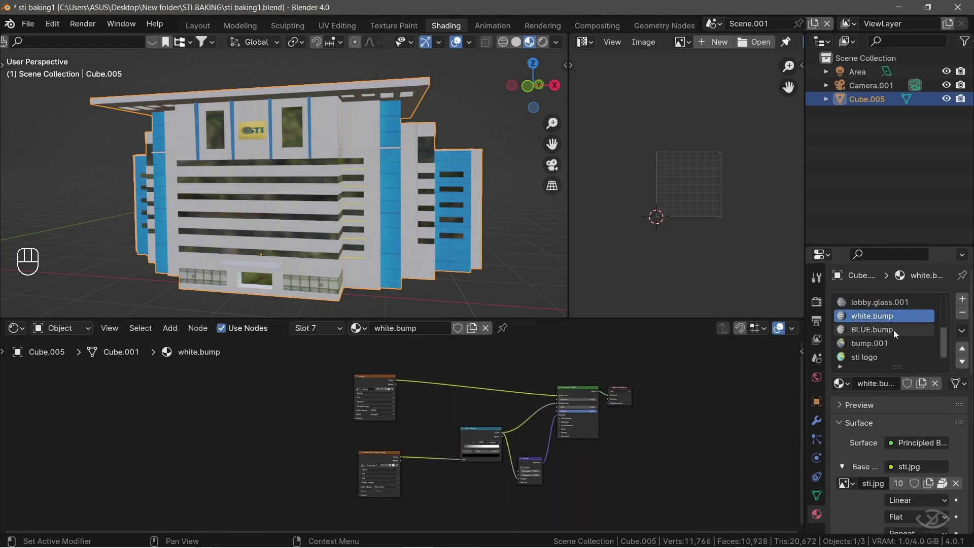
{"action": "left_click", "coordinate": [893, 329]}
{"action": "left_click", "coordinate": [896, 341]}
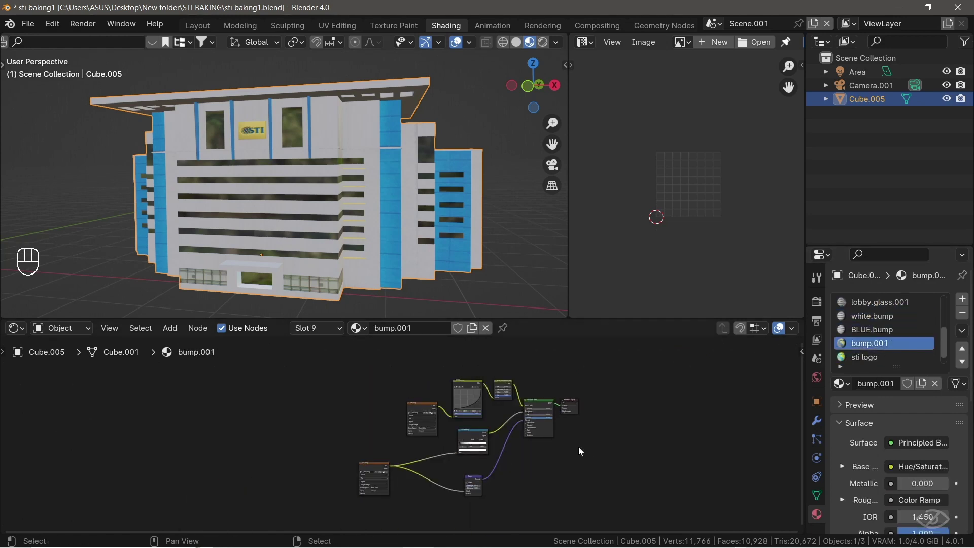
{"action": "left_click", "coordinate": [872, 358]}
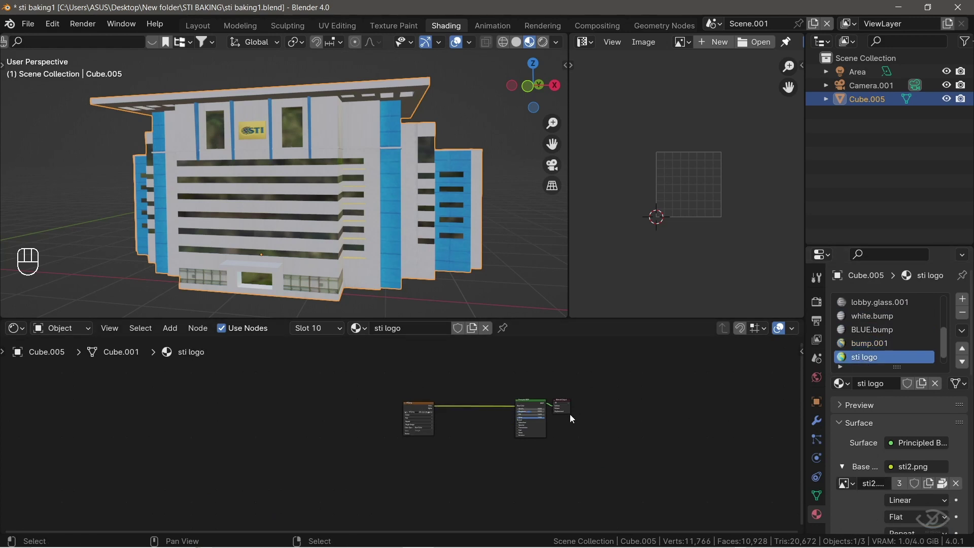
{"action": "scroll", "coordinate": [897, 354], "scroll_direction": "down", "scroll_amount": 1}
{"action": "left_click", "coordinate": [890, 357]}
{"action": "scroll", "coordinate": [892, 339], "scroll_direction": "up", "scroll_amount": 6}
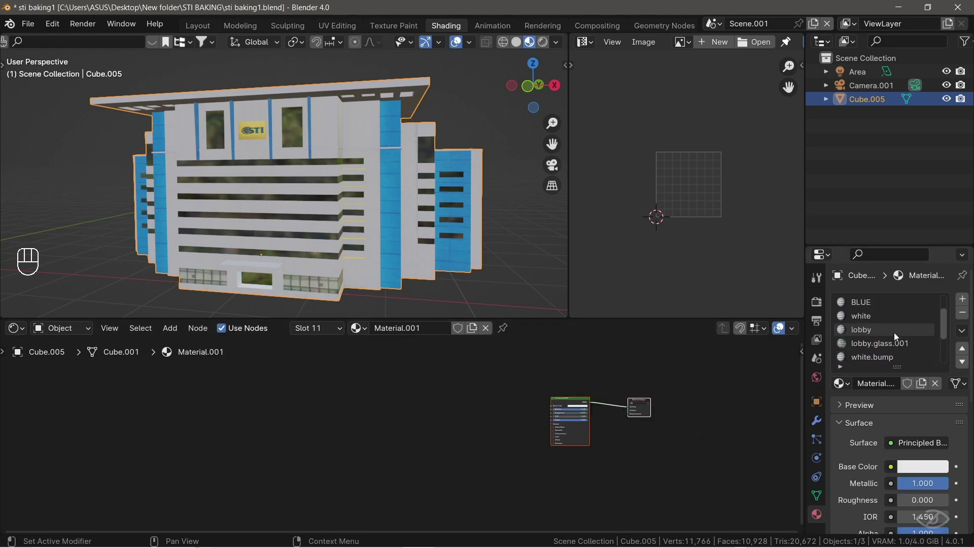
{"action": "left_click", "coordinate": [880, 303]}
- Inspect the building's facade, windows and sides in the 3D view
{"action": "scroll", "coordinate": [290, 190], "scroll_direction": "up", "scroll_amount": 3}
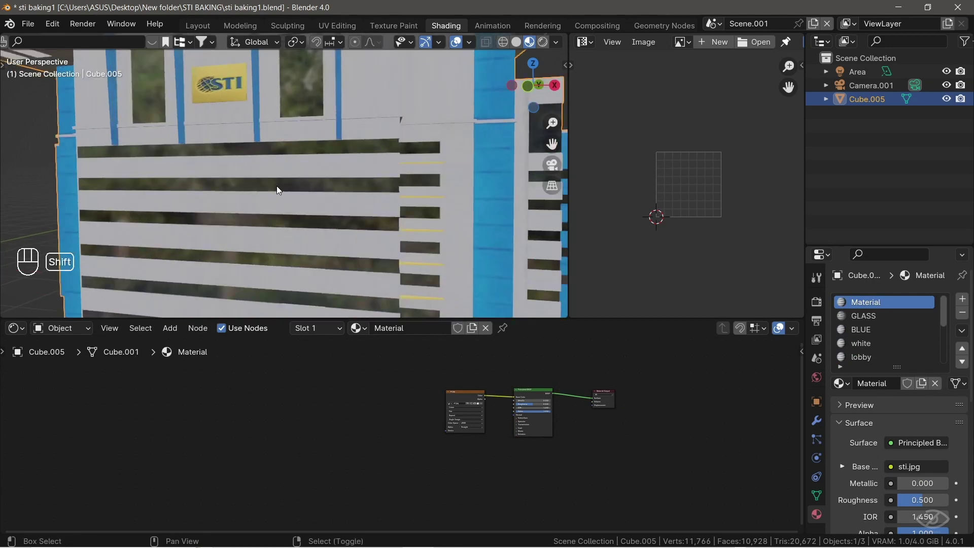
{"action": "middle_click_drag", "start_coordinate": [277, 186], "coordinate": [348, 191], "text": "shift"}
{"action": "scroll", "coordinate": [297, 163], "scroll_direction": "up", "scroll_amount": 3}
{"action": "middle_click_drag", "start_coordinate": [296, 162], "coordinate": [271, 141]}
{"action": "scroll", "coordinate": [294, 169], "scroll_direction": "down", "scroll_amount": 4}
{"action": "scroll", "coordinate": [295, 170], "scroll_direction": "down", "scroll_amount": 4}
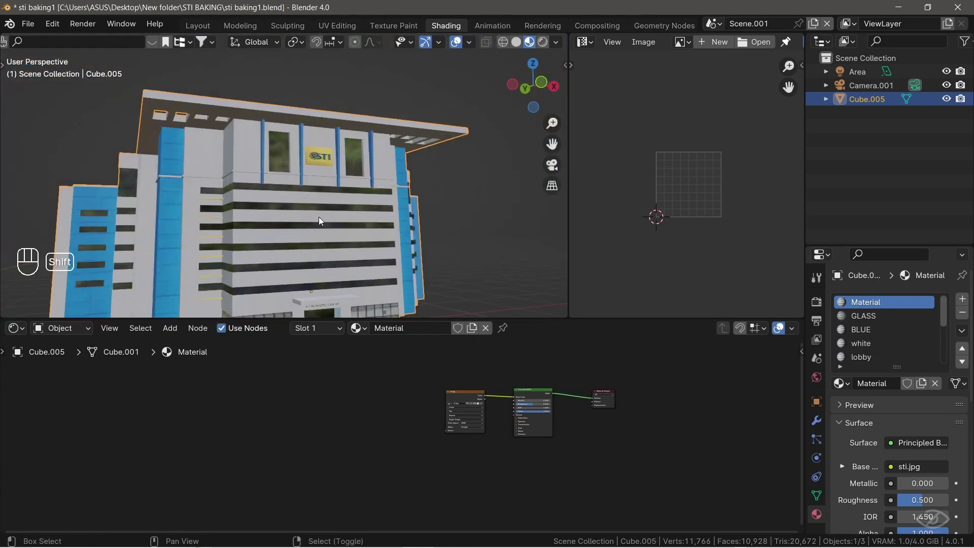
{"action": "middle_click_drag", "start_coordinate": [318, 217], "coordinate": [344, 132], "text": "shift"}
{"action": "scroll", "coordinate": [345, 195], "scroll_direction": "up", "scroll_amount": 4}
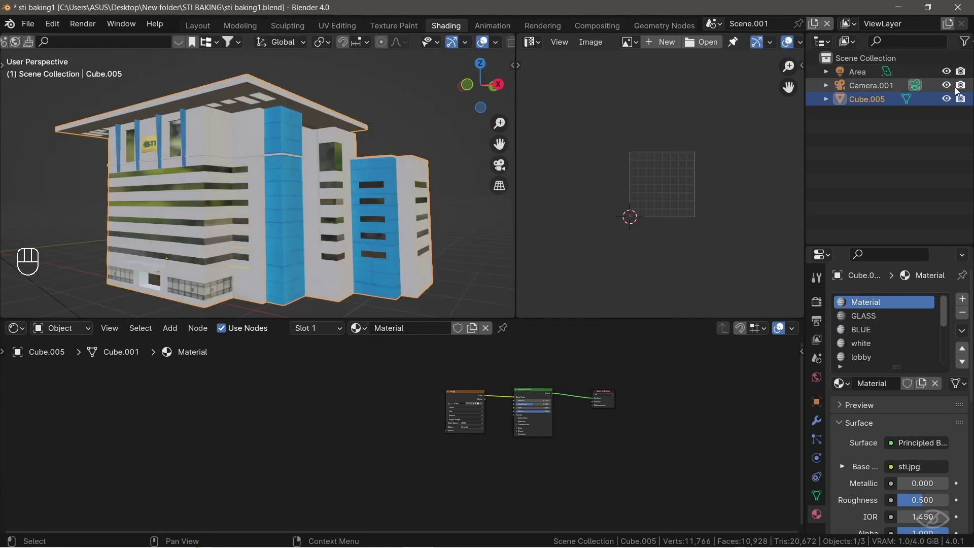
- Hide the Area light and Camera.001 from both the viewport and renders
{"action": "left_click", "coordinate": [946, 72]}
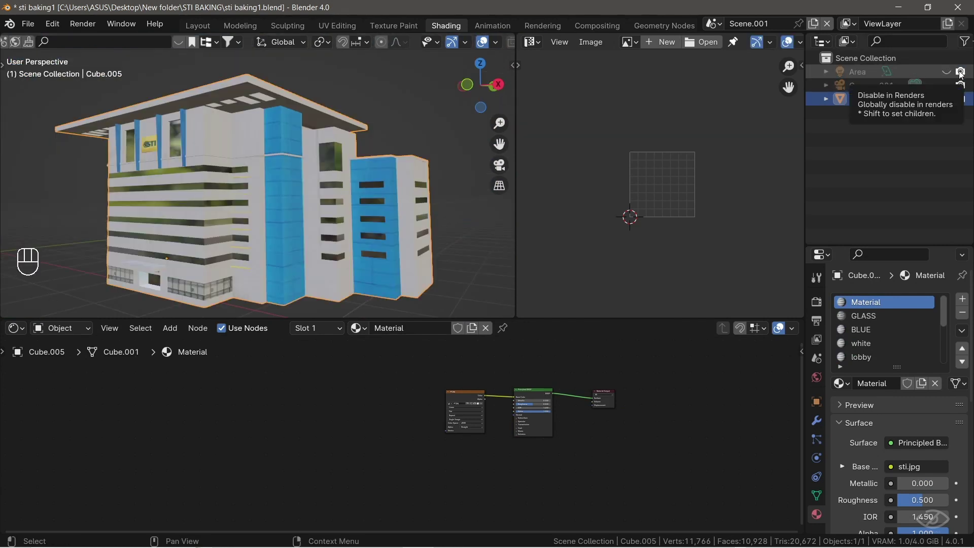
{"action": "left_click", "coordinate": [960, 72]}
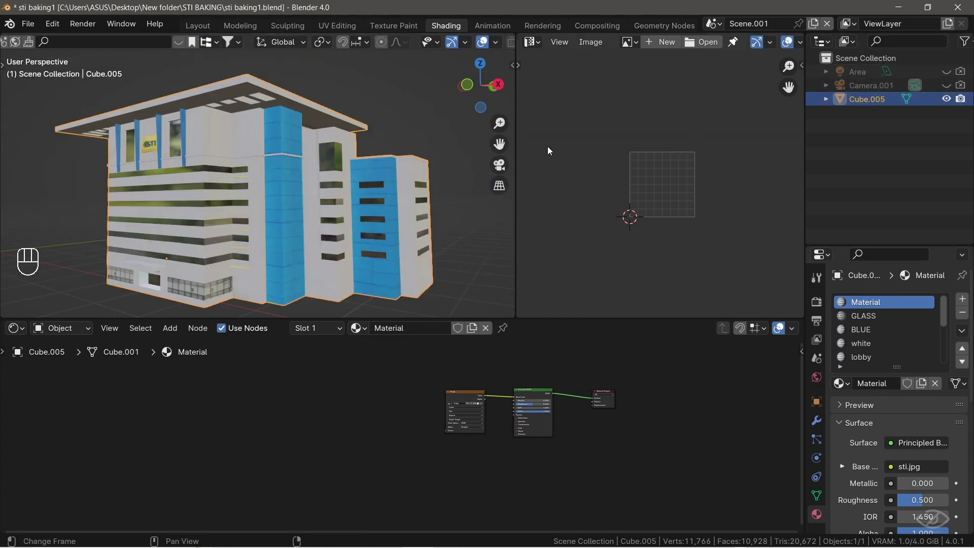
{"action": "mouse_move", "coordinate": [294, 197]}
{"action": "middle_mouse_down"}
{"action": "mouse_move", "coordinate": [212, 187]}
{"action": "mouse_move", "coordinate": [294, 202]}
{"action": "middle_mouse_up"}
{"action": "scroll", "coordinate": [264, 192], "scroll_direction": "down", "scroll_amount": 3}
- Inspect the building's existing UV layout in Edit Mode with a wider UV editor, then return to Object Mode
{"action": "key", "text": "Tab"}
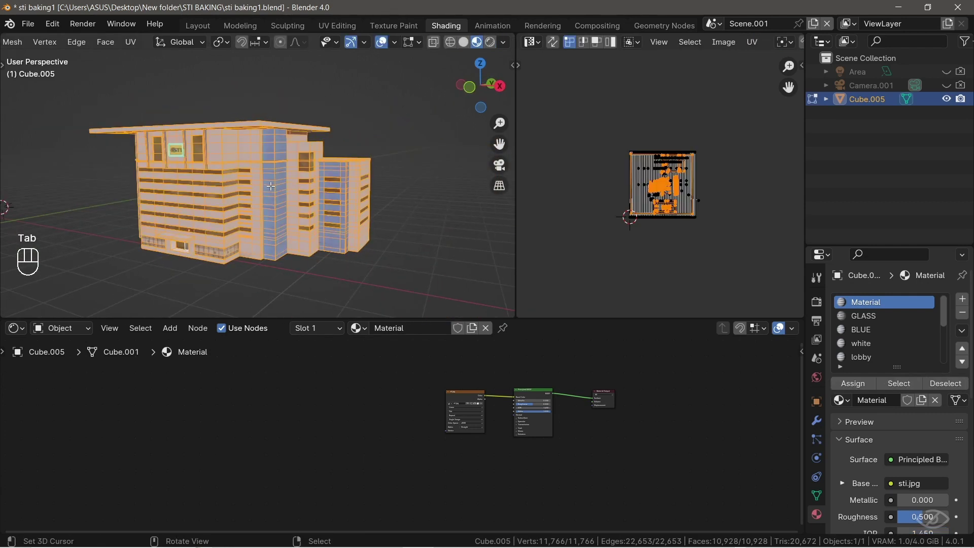
{"action": "scroll", "coordinate": [697, 187], "scroll_direction": "up", "scroll_amount": 5}
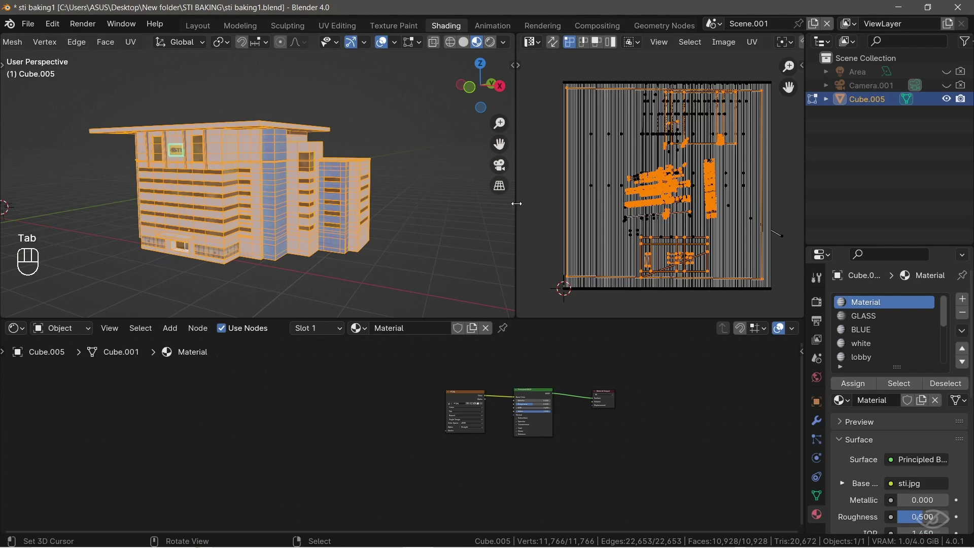
{"action": "left_click_drag", "start_coordinate": [516, 204], "coordinate": [394, 201]}
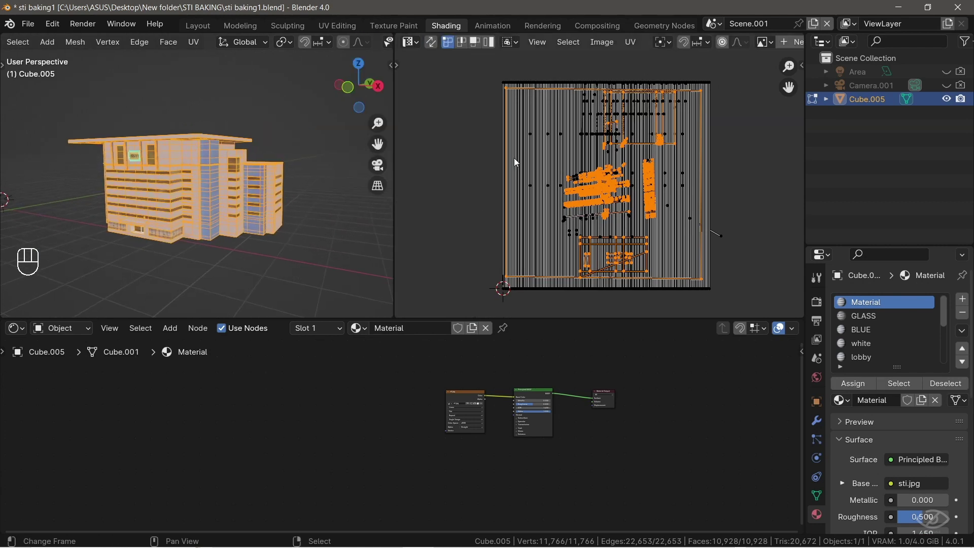
{"action": "key", "text": "Tab"}
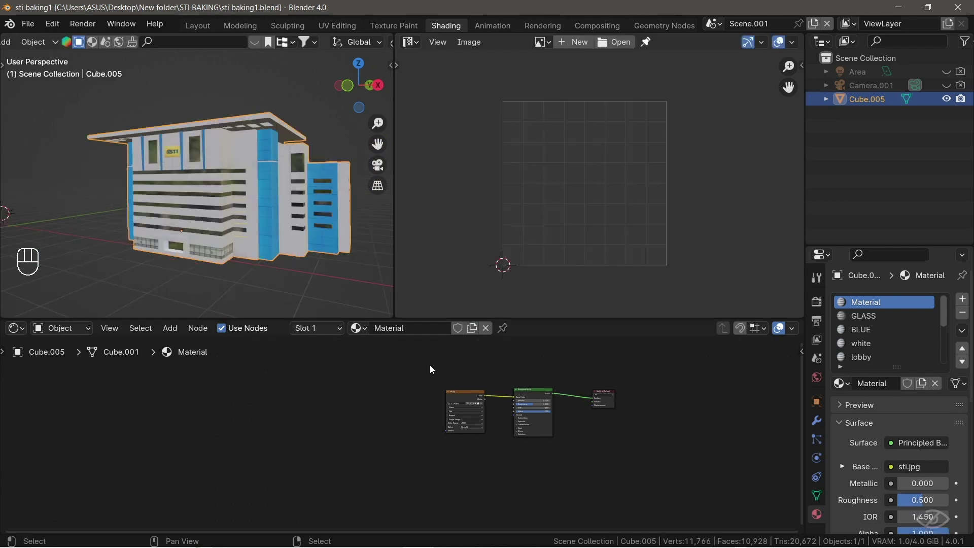
- Add a second UV map to the building mesh and name it baking
{"action": "left_click", "coordinate": [816, 496]}
{"action": "scroll", "coordinate": [871, 470], "scroll_direction": "down", "scroll_amount": 5}
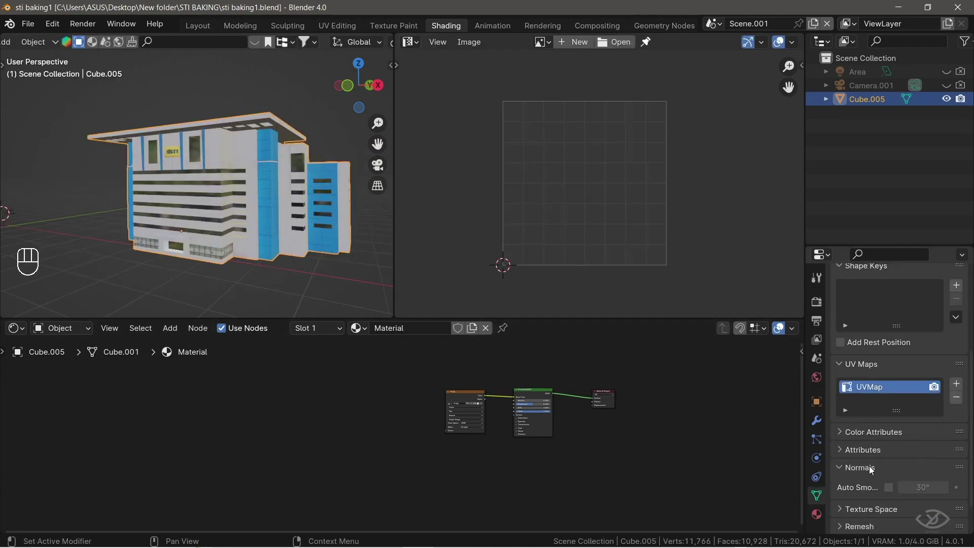
{"action": "left_click", "coordinate": [956, 384]}
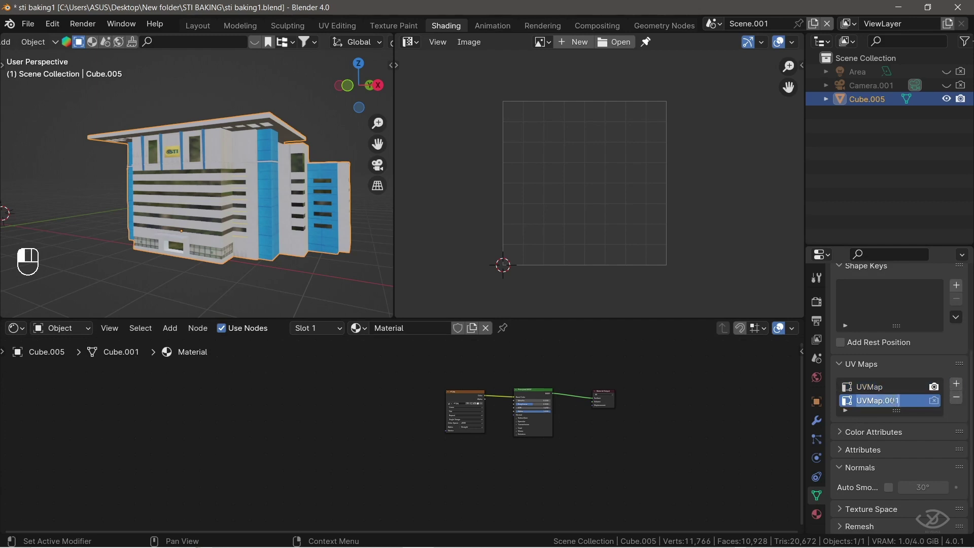
{"action": "double_click", "coordinate": [892, 400]}
{"action": "type", "text": "baking"}
{"action": "key", "text": "Return"}
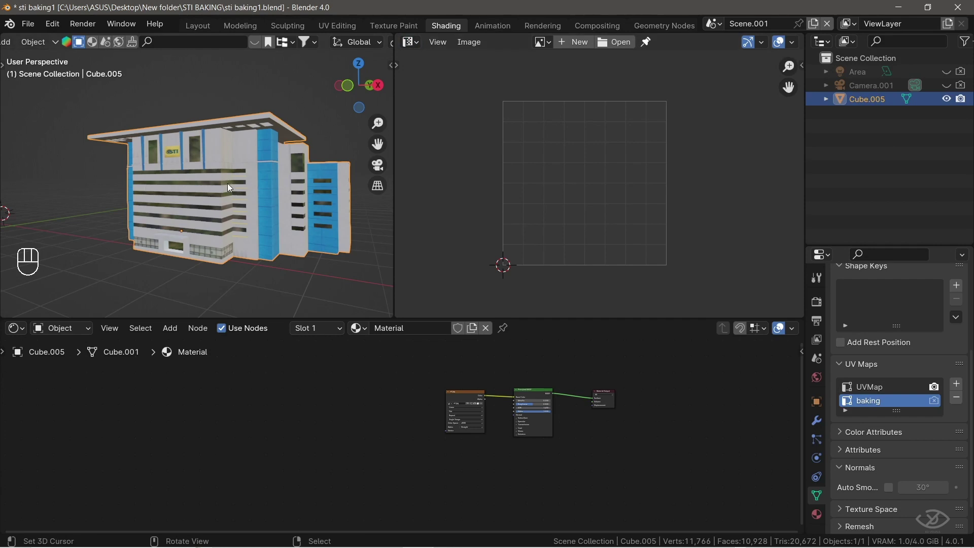
- Unwrap all of the building's faces on the baking UV map using Smart UV Project with an island margin of 0.02
{"action": "key", "text": "Tab"}
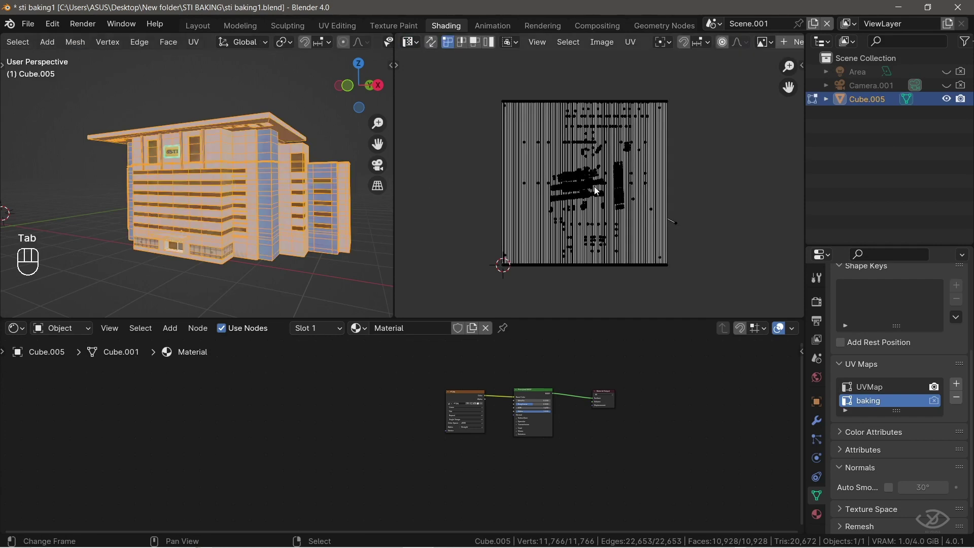
{"action": "key", "text": "a"}
{"action": "left_click", "coordinate": [631, 41]}
{"action": "mouse_move", "coordinate": [673, 175]}
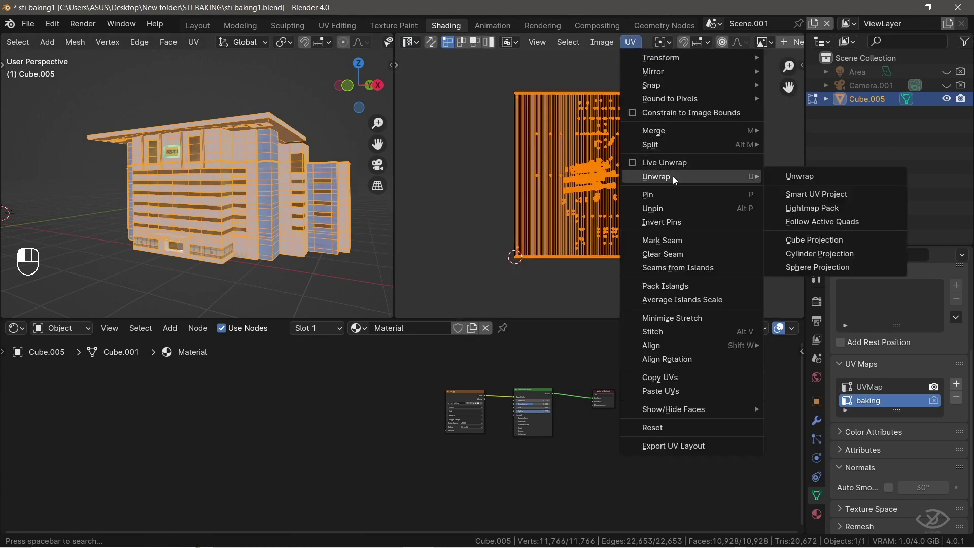
{"action": "left_click", "coordinate": [806, 194]}
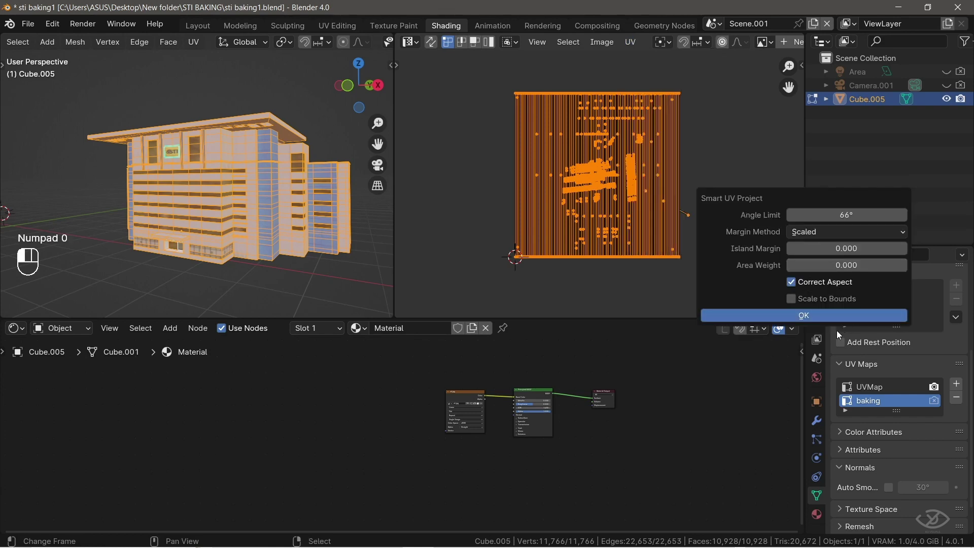
{"action": "left_click", "coordinate": [863, 252]}
{"action": "type", "text": ".0"}
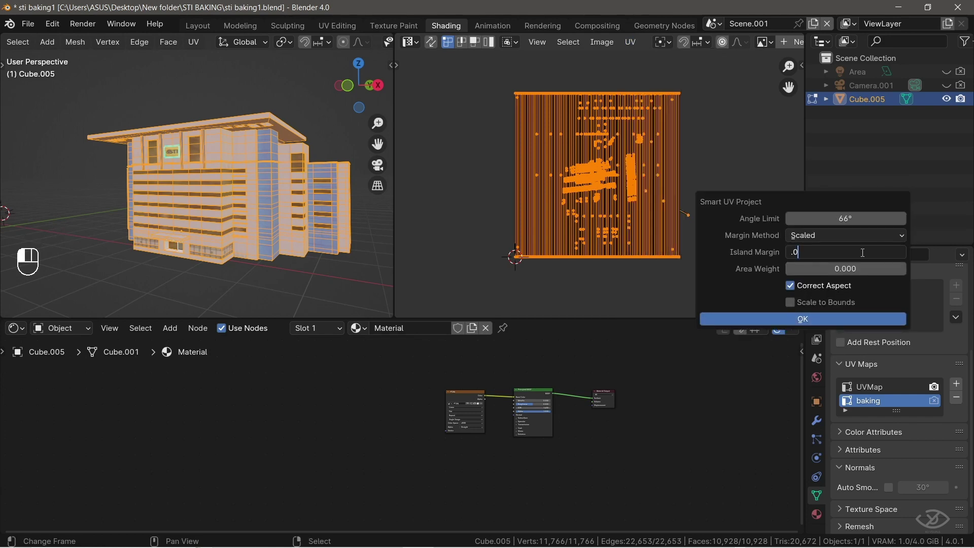
{"action": "type", "text": "2"}
{"action": "left_click", "coordinate": [832, 318]}
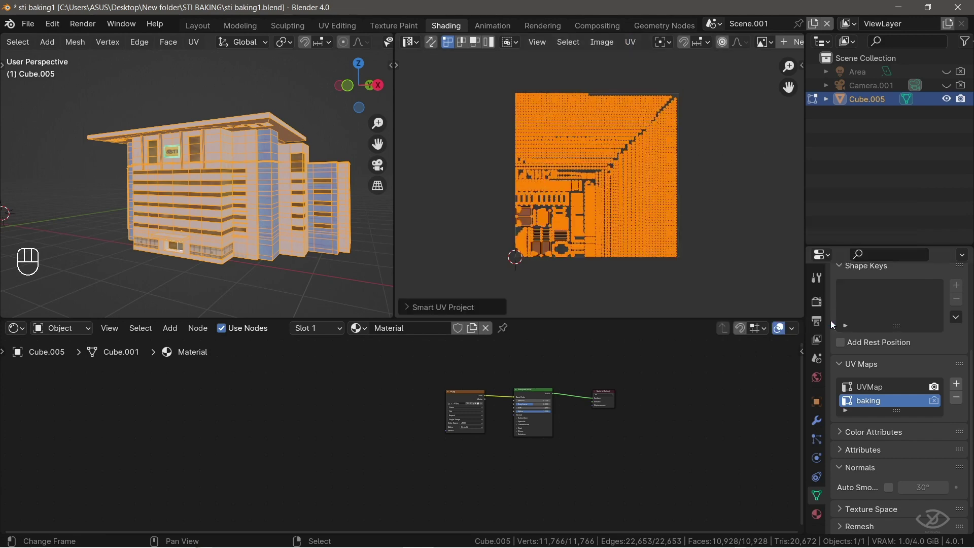
- Examine the spacing and packing of the UV islands produced by the Smart UV Project
{"action": "scroll", "coordinate": [671, 248], "scroll_direction": "up", "scroll_amount": 5}
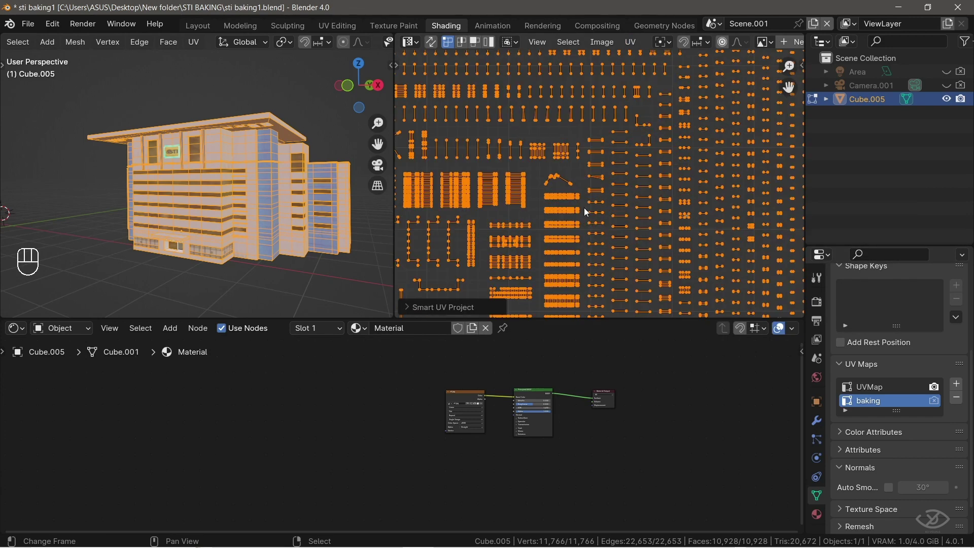
{"action": "scroll", "coordinate": [584, 211], "scroll_direction": "down", "scroll_amount": 2}
{"action": "scroll", "coordinate": [604, 213], "scroll_direction": "down", "scroll_amount": 2}
{"action": "scroll", "coordinate": [603, 213], "scroll_direction": "up", "scroll_amount": 2}
{"action": "scroll", "coordinate": [611, 230], "scroll_direction": "up", "scroll_amount": 1}
{"action": "scroll", "coordinate": [606, 231], "scroll_direction": "down", "scroll_amount": 1}
{"action": "middle_click_drag", "start_coordinate": [599, 233], "coordinate": [673, 183]}
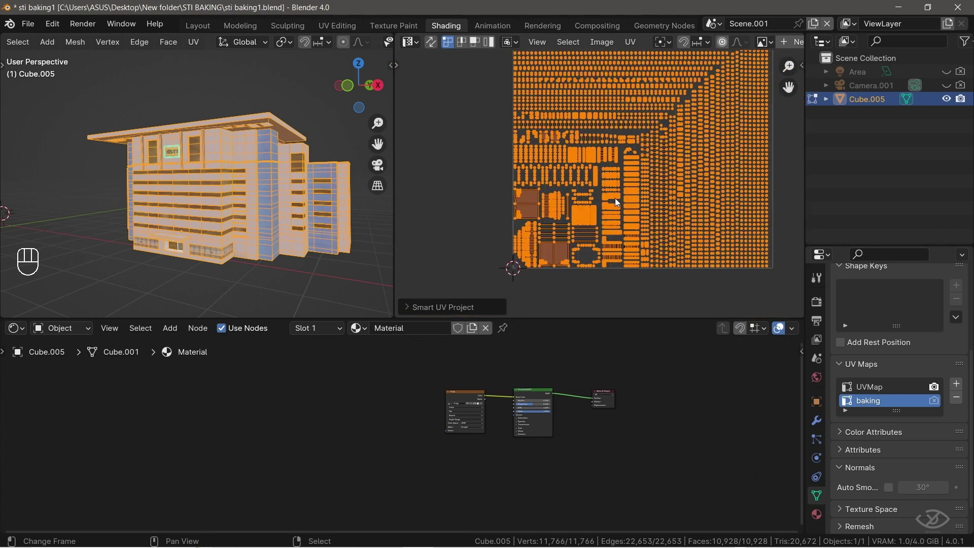
{"action": "scroll", "coordinate": [610, 216], "scroll_direction": "up", "scroll_amount": 3}
{"action": "middle_click_drag", "start_coordinate": [611, 216], "coordinate": [583, 233]}
{"action": "scroll", "coordinate": [560, 253], "scroll_direction": "up", "scroll_amount": 2}
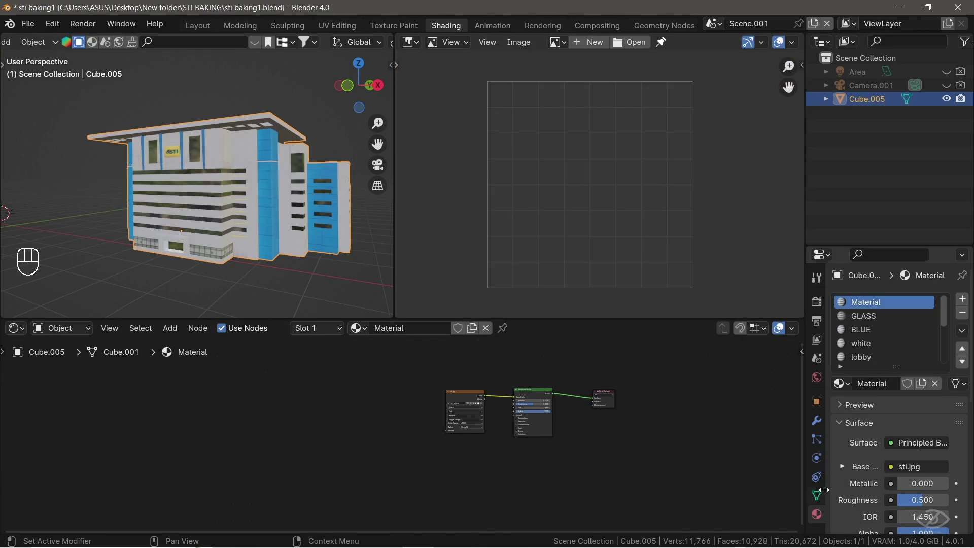
- Check that the baking UV map is selected in the mesh data, then return to the material slots
{"action": "left_click", "coordinate": [816, 495]}
{"action": "scroll", "coordinate": [891, 472], "scroll_direction": "down", "scroll_amount": 3}
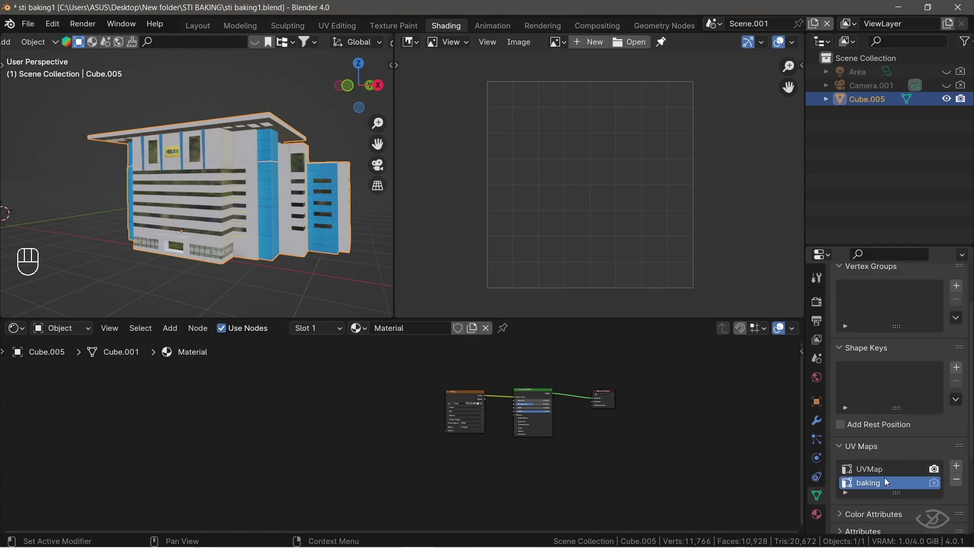
{"action": "left_click", "coordinate": [816, 514]}
{"action": "scroll", "coordinate": [857, 419], "scroll_direction": "up", "scroll_amount": 3}
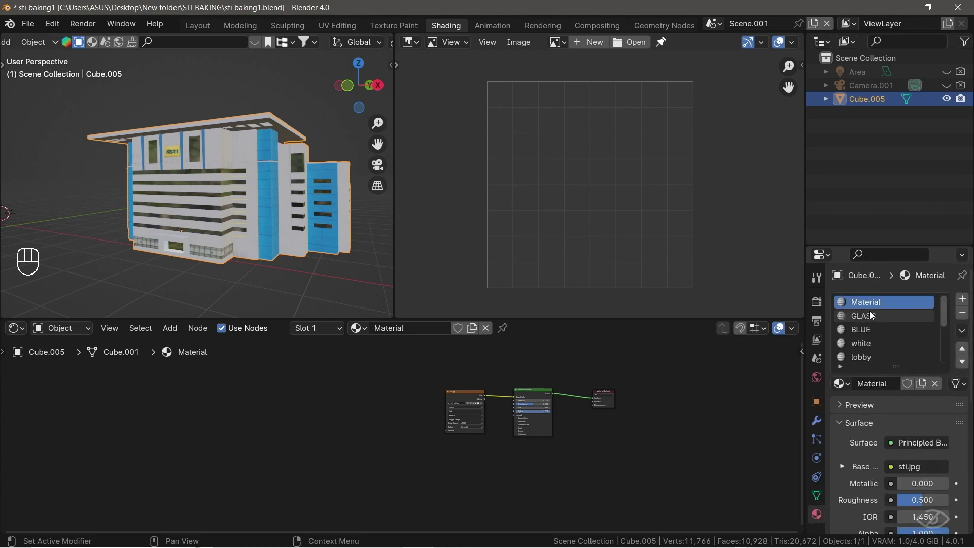
- Set the UV editor area to the Image Editor, keeping the Material slot's nodes in view
{"action": "scroll", "coordinate": [481, 411], "scroll_direction": "up", "scroll_amount": 4}
{"action": "middle_click_drag", "start_coordinate": [561, 409], "coordinate": [485, 443]}
{"action": "scroll", "coordinate": [485, 443], "scroll_direction": "up", "scroll_amount": 2}
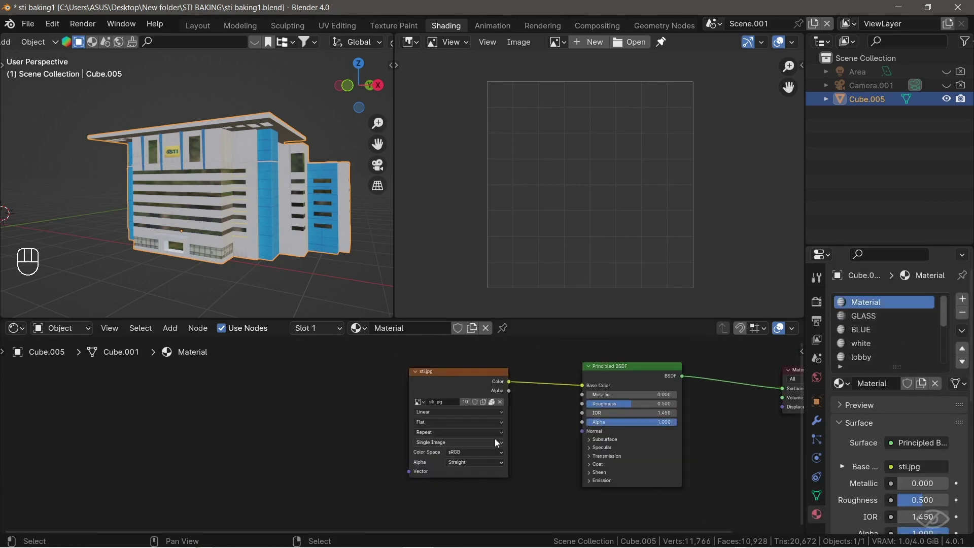
{"action": "scroll", "coordinate": [495, 438], "scroll_direction": "down", "scroll_amount": 1}
{"action": "left_click", "coordinate": [412, 42]}
{"action": "left_click", "coordinate": [454, 93]}
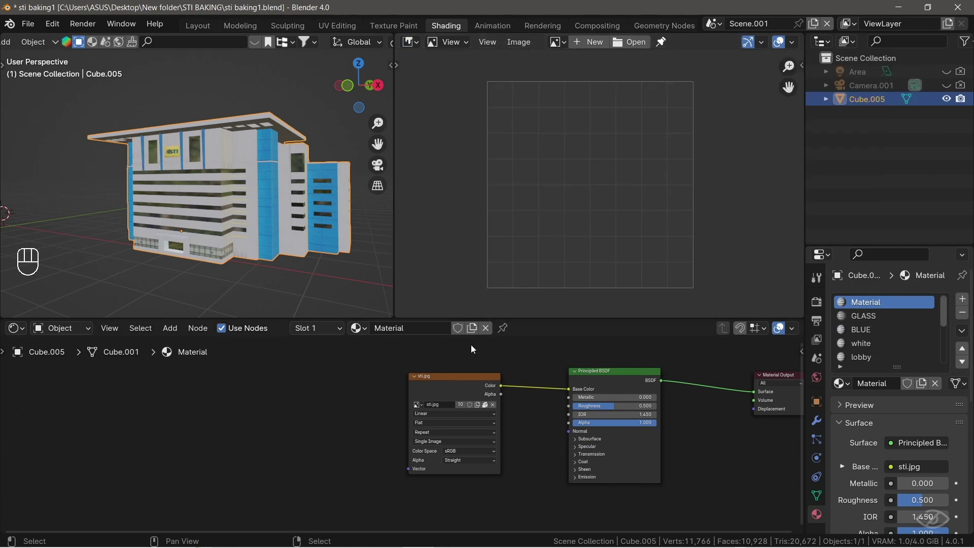
- Add an unconnected Image Texture node above the existing nodes of the Material slot
{"action": "middle_click_drag", "start_coordinate": [522, 421], "coordinate": [323, 467]}
{"action": "middle_click_drag", "start_coordinate": [475, 398], "coordinate": [444, 436]}
{"action": "scroll", "coordinate": [435, 437], "scroll_direction": "down", "scroll_amount": 3}
{"action": "key", "text": "shift+a"}
{"action": "left_click", "coordinate": [386, 378]}
{"action": "left_click", "coordinate": [468, 415]}
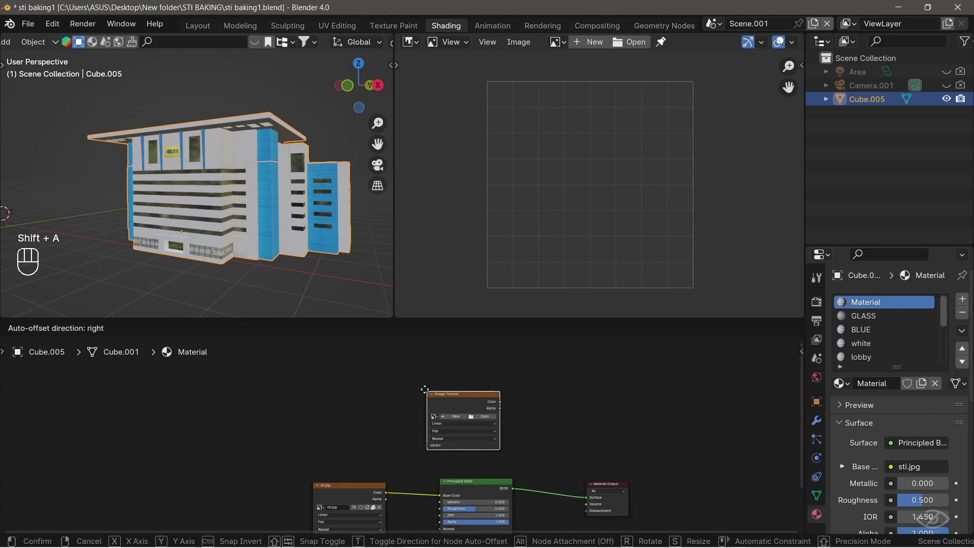
{"action": "left_click", "coordinate": [397, 388]}
{"action": "scroll", "coordinate": [430, 412], "scroll_direction": "up", "scroll_amount": 3}
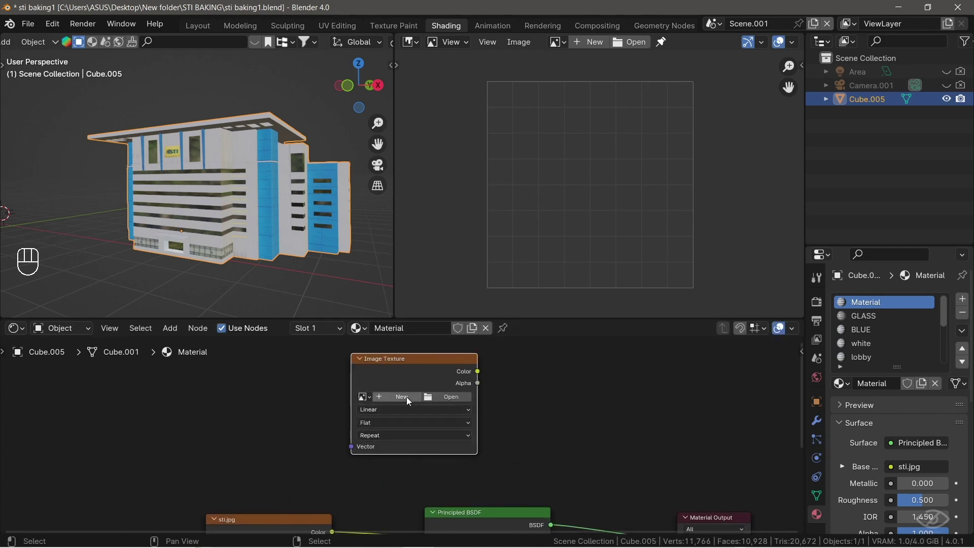
- Create a new 2048 x 2048 px image called building in the unconnected Image Texture node
{"action": "left_click", "coordinate": [406, 396]}
{"action": "left_click", "coordinate": [424, 412]}
{"action": "type", "text": "building"}
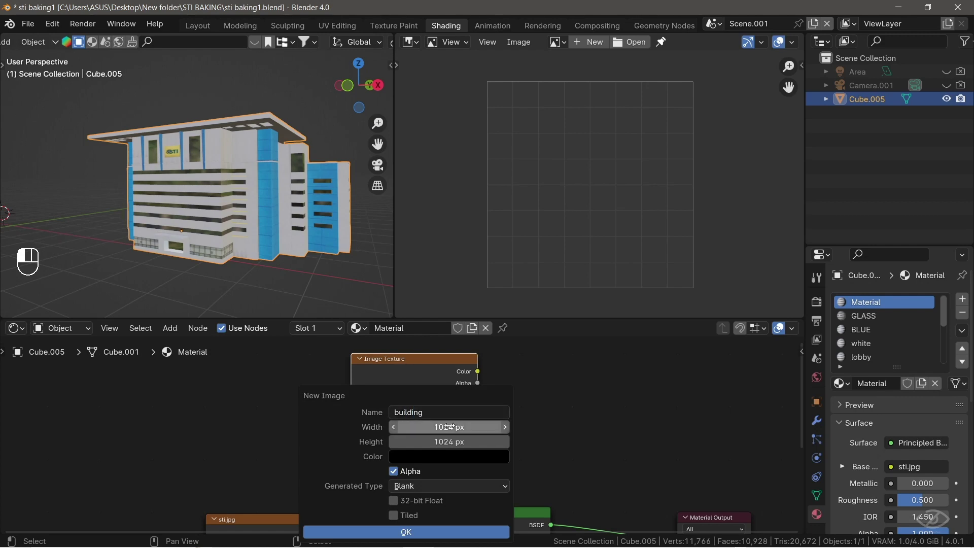
{"action": "left_click", "coordinate": [449, 425]}
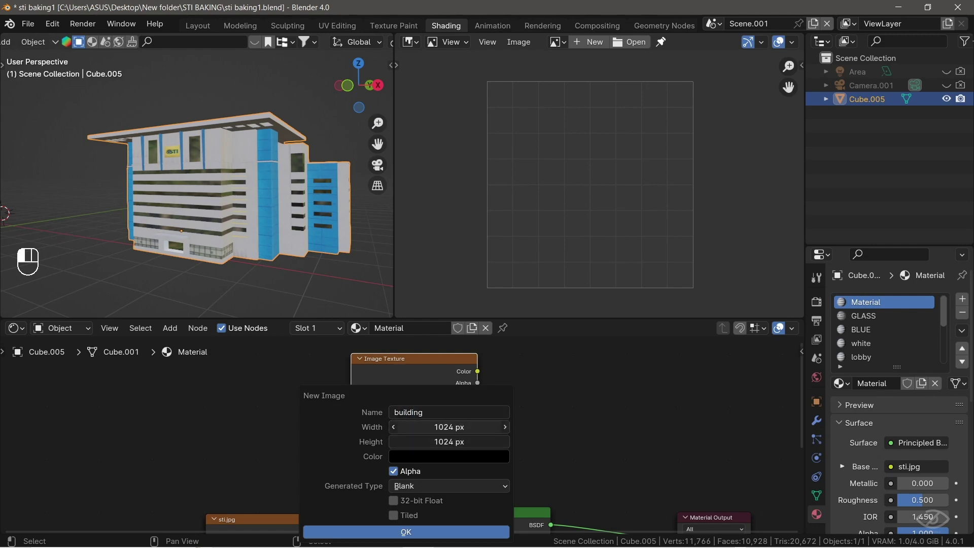
{"action": "left_click", "coordinate": [448, 421]}
{"action": "key", "text": "Return"}
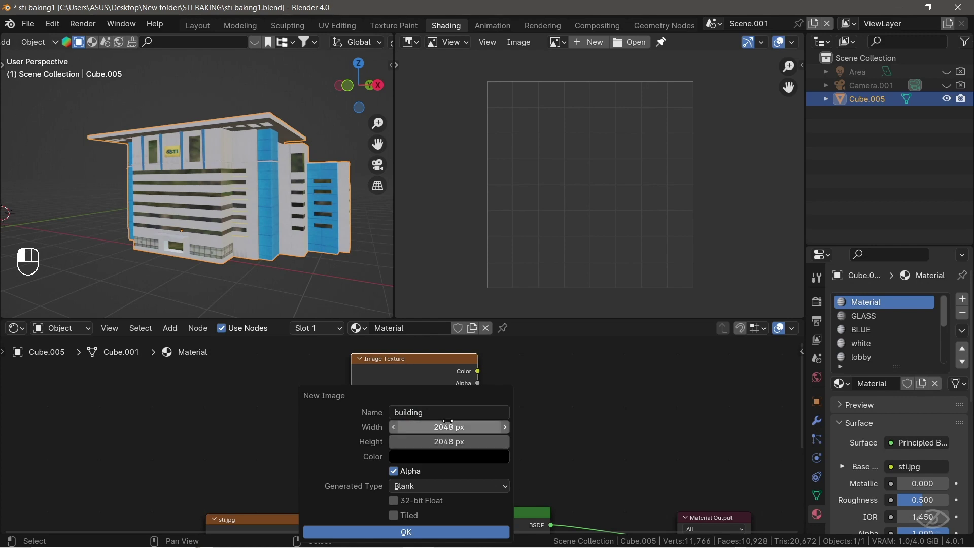
{"action": "left_click", "coordinate": [407, 532]}
{"action": "left_click_drag", "start_coordinate": [481, 448], "coordinate": [505, 444]}
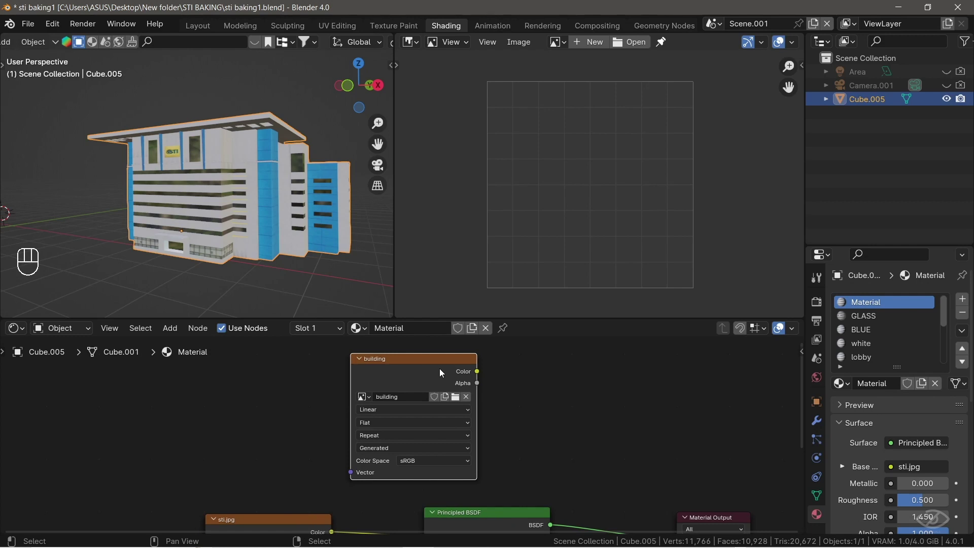
- Copy the building texture node and paste it into the GLASS, BLUE, white and lobby materials
{"action": "key", "text": "ctrl"}
{"action": "key", "text": "ctrl+c"}
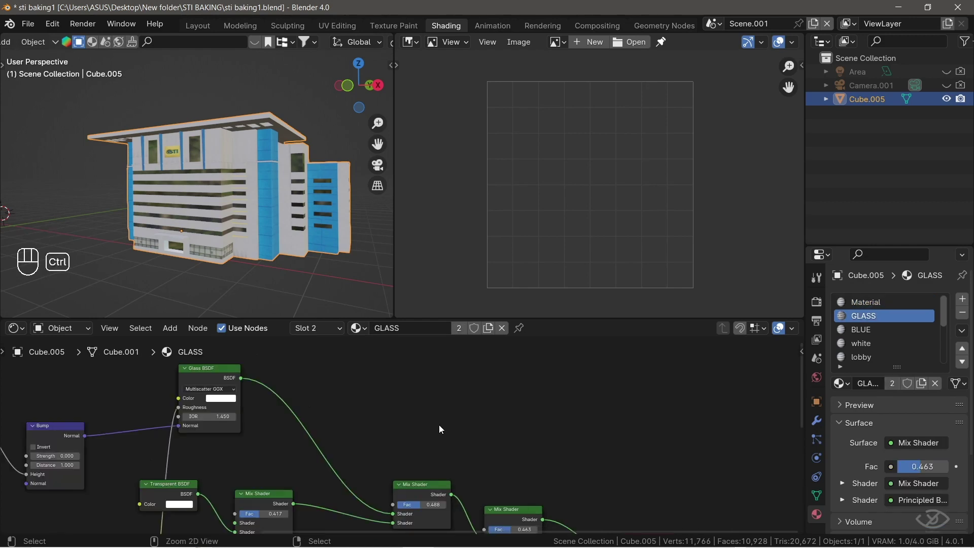
{"action": "key", "text": "ctrl+v"}
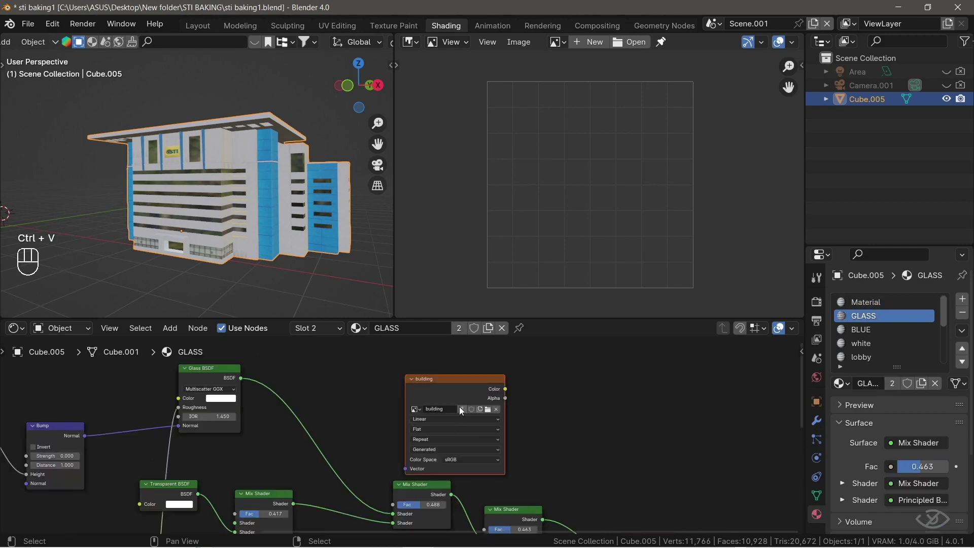
{"action": "left_click", "coordinate": [873, 329]}
{"action": "key", "text": "Home"}
{"action": "key", "text": "ctrl"}
{"action": "key", "text": "ctrl+v"}
{"action": "left_click", "coordinate": [872, 343]}
{"action": "key", "text": "ctrl+v"}
{"action": "left_click", "coordinate": [868, 358]}
{"action": "key", "text": "ctrl+v"}
- Paste the building texture node into the lobby.glass.001, white.bump, BLUE.bump, bump.001, sti logo and Material.001 materials
{"action": "scroll", "coordinate": [882, 350], "scroll_direction": "down", "scroll_amount": 2}
{"action": "left_click", "coordinate": [882, 343]}
{"action": "key", "text": "ctrl+v"}
{"action": "left_click", "coordinate": [891, 358]}
{"action": "key", "text": "ctrl+v"}
{"action": "scroll", "coordinate": [882, 355], "scroll_direction": "down", "scroll_amount": 1}
{"action": "left_click", "coordinate": [882, 357]}
{"action": "key", "text": "ctrl+v"}
{"action": "left_click", "coordinate": [868, 357]}
{"action": "key", "text": "ctrl+v"}
{"action": "left_click", "coordinate": [868, 357]}
{"action": "key", "text": "ctrl+v"}
{"action": "left_click", "coordinate": [868, 357]}
{"action": "key", "text": "ctrl+v"}
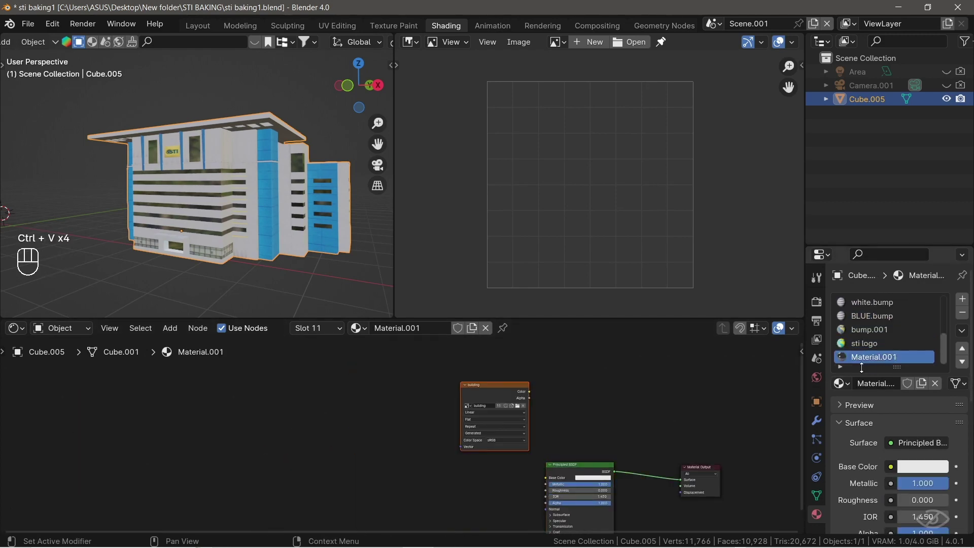
- Go through the material slots and make the building texture node the active node in each one
{"action": "scroll", "coordinate": [887, 314], "scroll_direction": "up", "scroll_amount": 5}
{"action": "scroll", "coordinate": [887, 312], "scroll_direction": "up", "scroll_amount": 1}
{"action": "left_click", "coordinate": [863, 305]}
{"action": "left_click", "coordinate": [869, 316]}
{"action": "left_click", "coordinate": [877, 330]}
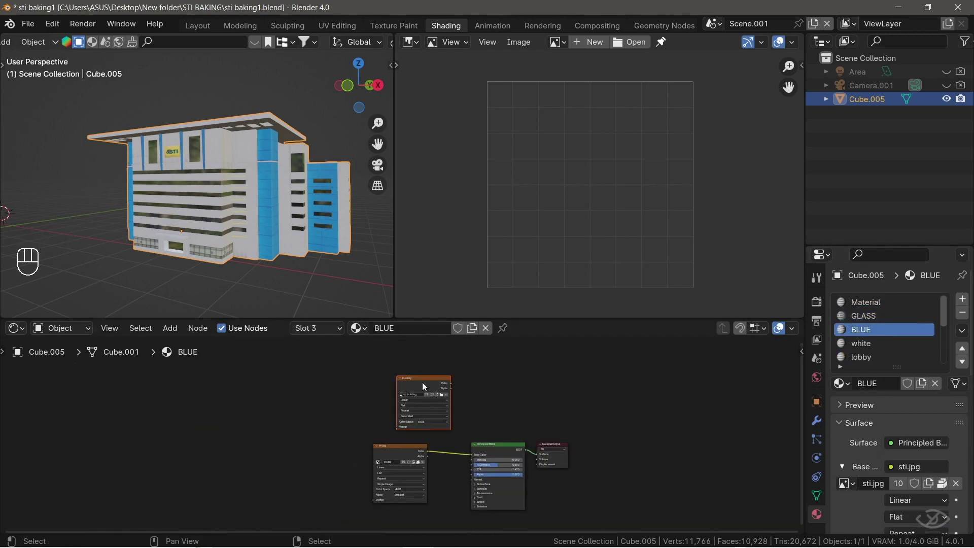
{"action": "left_click", "coordinate": [868, 343]}
{"action": "left_click", "coordinate": [862, 358]}
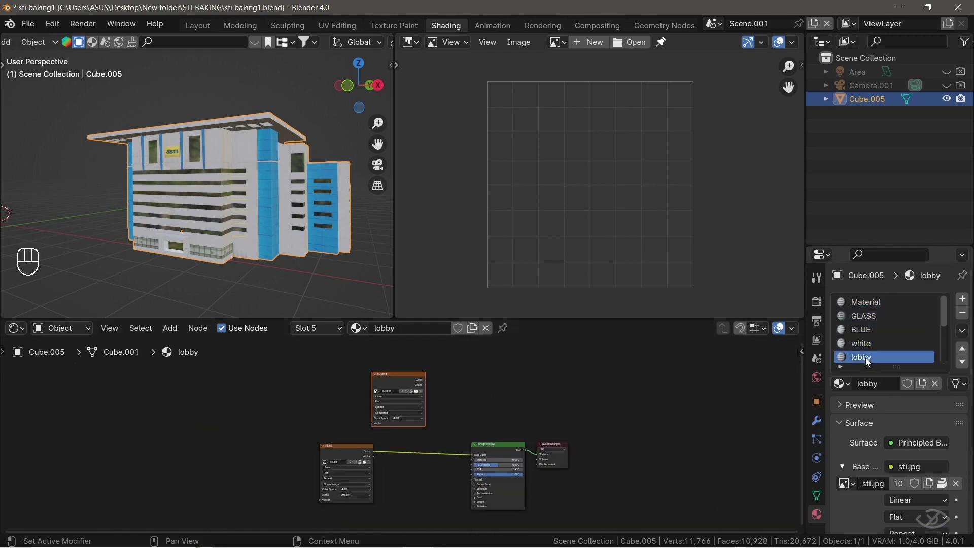
{"action": "scroll", "coordinate": [913, 344], "scroll_direction": "down", "scroll_amount": 2}
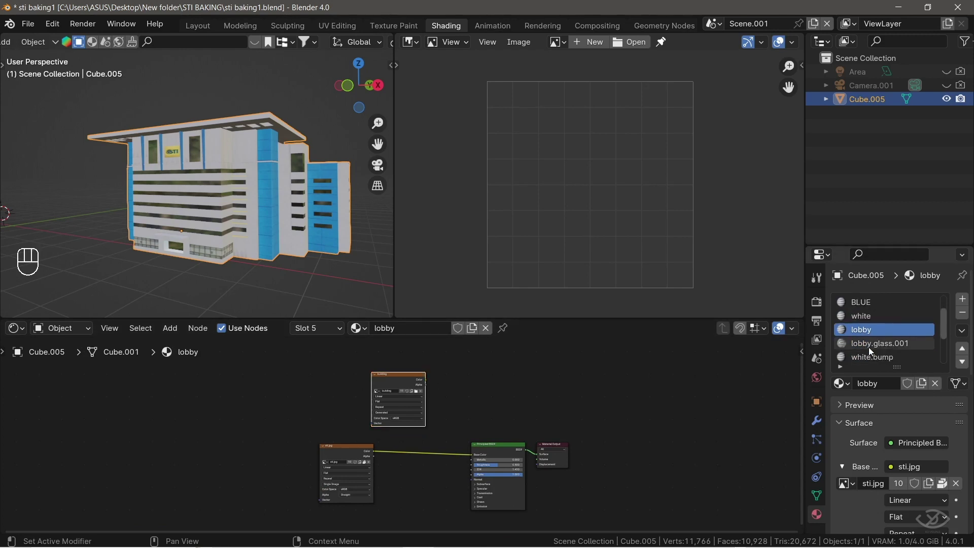
{"action": "left_click", "coordinate": [869, 344]}
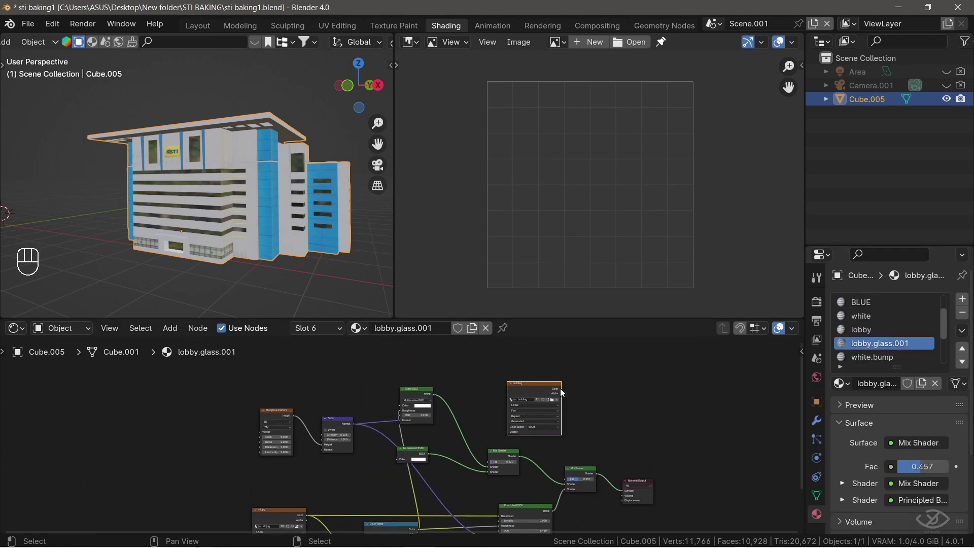
{"action": "scroll", "coordinate": [896, 343], "scroll_direction": "down", "scroll_amount": 1}
{"action": "left_click", "coordinate": [872, 342]}
{"action": "scroll", "coordinate": [896, 344], "scroll_direction": "down", "scroll_amount": 2}
{"action": "left_click", "coordinate": [887, 329]}
{"action": "scroll", "coordinate": [888, 340], "scroll_direction": "down", "scroll_amount": 1}
{"action": "left_click", "coordinate": [883, 329]}
{"action": "left_click", "coordinate": [494, 389]}
{"action": "left_click", "coordinate": [881, 344]}
{"action": "left_click", "coordinate": [461, 417]}
{"action": "left_click", "coordinate": [879, 358]}
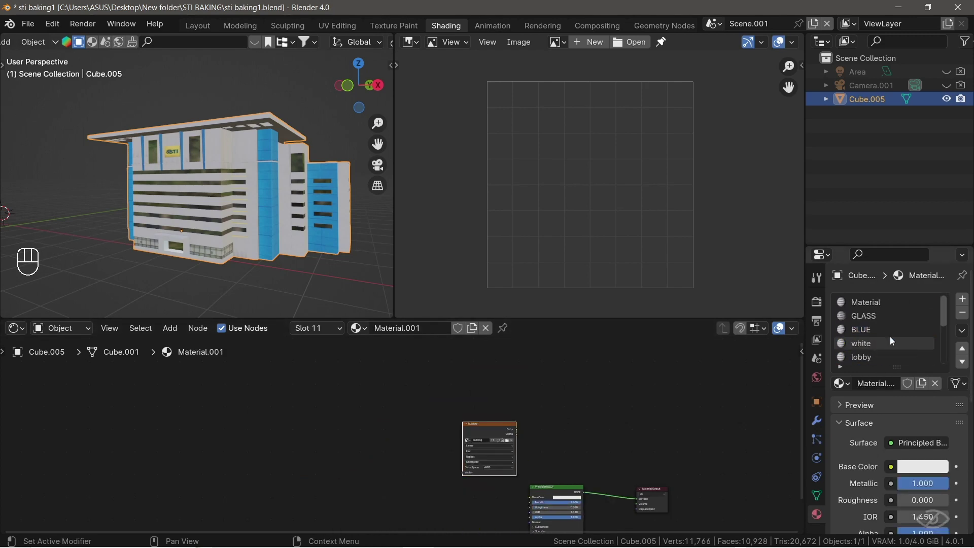
- Examine the Principled BSDF settings of every material slot, looking for a material with a Metallic value
{"action": "middle_click_drag", "start_coordinate": [215, 184], "coordinate": [304, 218]}
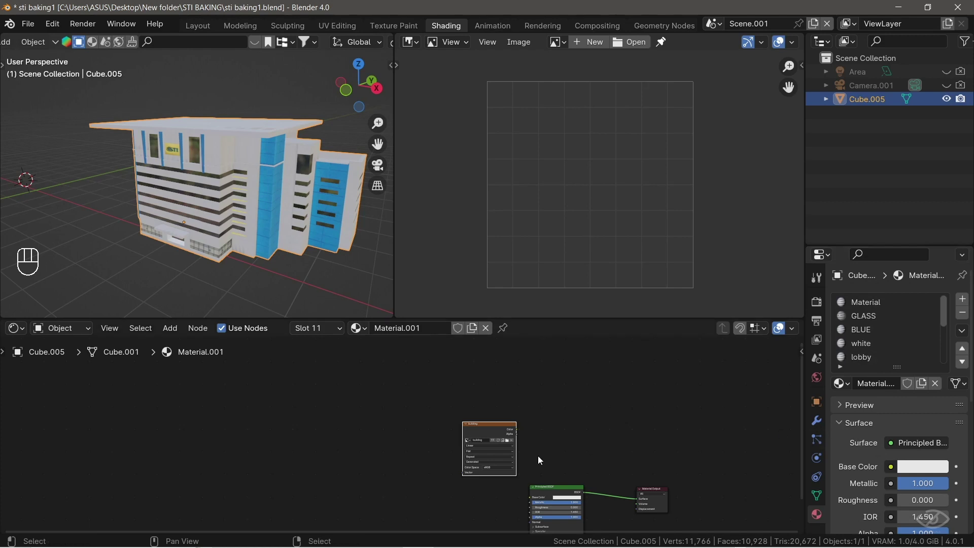
{"action": "left_click", "coordinate": [876, 303]}
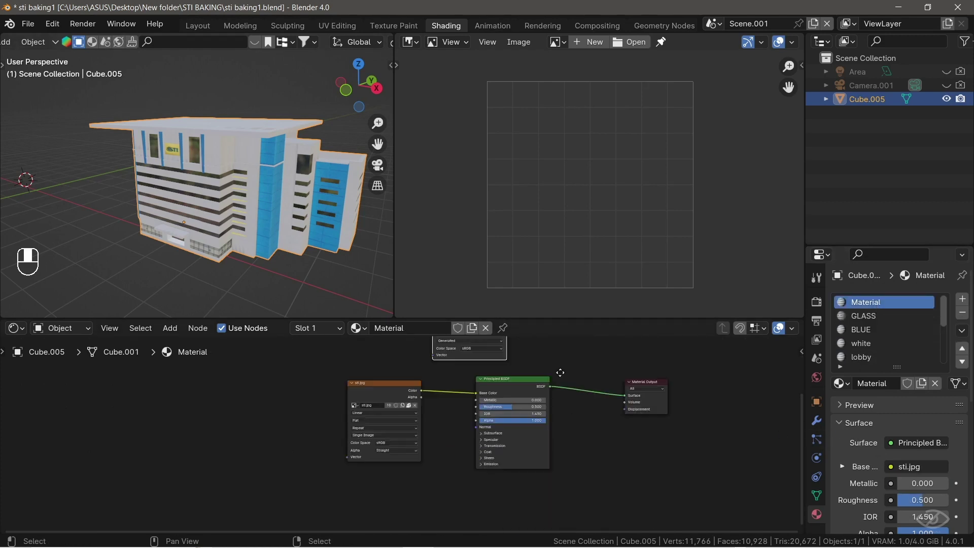
{"action": "scroll", "coordinate": [482, 434], "scroll_direction": "up", "scroll_amount": 2}
{"action": "left_click", "coordinate": [864, 316]}
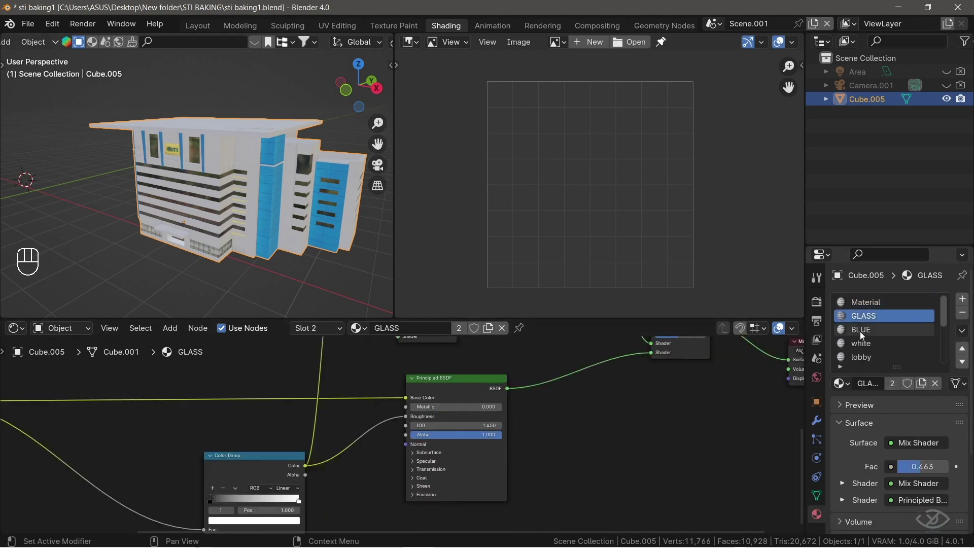
{"action": "left_click", "coordinate": [861, 330]}
{"action": "left_click", "coordinate": [862, 344]}
{"action": "left_click", "coordinate": [864, 357]}
{"action": "scroll", "coordinate": [870, 349], "scroll_direction": "down", "scroll_amount": 2}
{"action": "left_click", "coordinate": [869, 345]}
{"action": "scroll", "coordinate": [896, 349], "scroll_direction": "down", "scroll_amount": 2}
{"action": "left_click", "coordinate": [888, 331]}
{"action": "left_click", "coordinate": [890, 345]}
{"action": "scroll", "coordinate": [883, 341], "scroll_direction": "down", "scroll_amount": 1}
{"action": "left_click", "coordinate": [883, 343]}
{"action": "scroll", "coordinate": [896, 348], "scroll_direction": "down", "scroll_amount": 1}
{"action": "left_click", "coordinate": [877, 343]}
{"action": "left_click", "coordinate": [881, 357]}
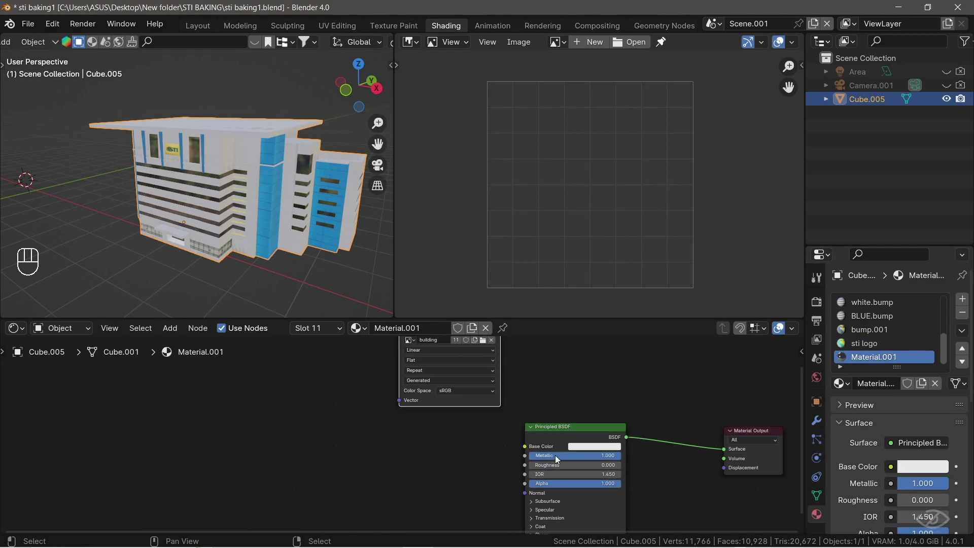
- Set the Metallic value of Material.001, used on the STI ACADEMIC CENTER lettering, to 0
{"action": "middle_click_drag", "start_coordinate": [549, 455], "coordinate": [556, 416]}
{"action": "scroll", "coordinate": [556, 417], "scroll_direction": "up", "scroll_amount": 3}
{"action": "middle_click_drag", "start_coordinate": [575, 454], "coordinate": [551, 427]}
{"action": "scroll", "coordinate": [239, 216], "scroll_direction": "up", "scroll_amount": 5}
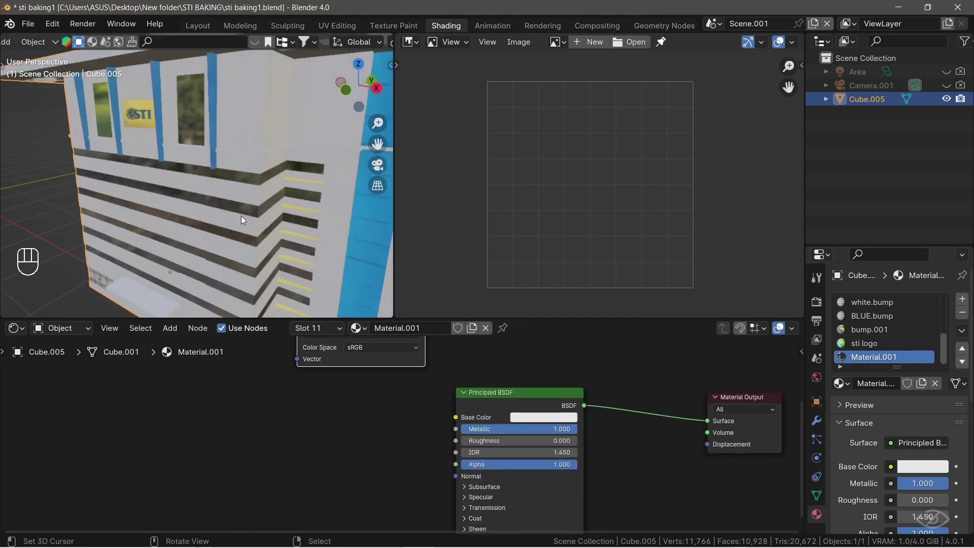
{"action": "middle_click_drag", "start_coordinate": [241, 219], "coordinate": [278, 201]}
{"action": "scroll", "coordinate": [193, 163], "scroll_direction": "up", "scroll_amount": 4}
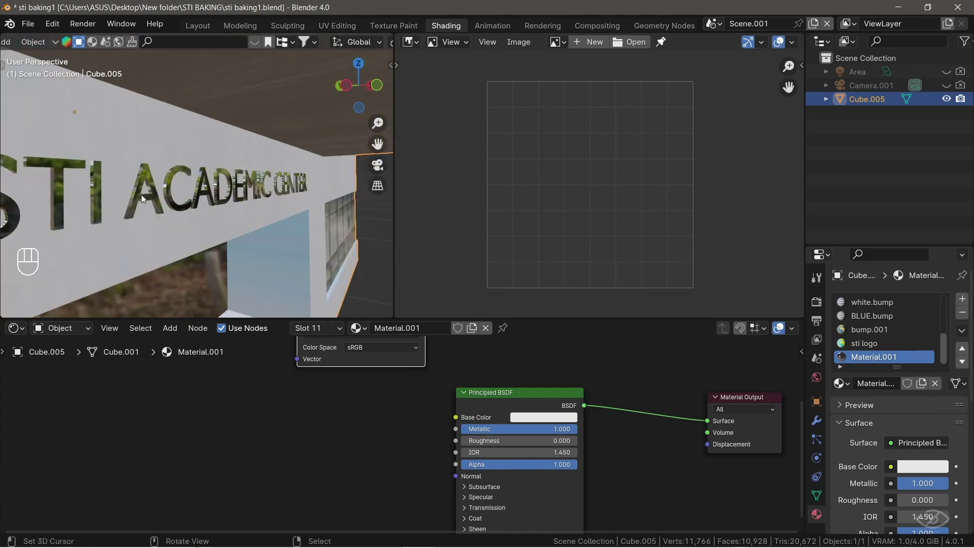
{"action": "left_click_drag", "start_coordinate": [573, 430], "coordinate": [461, 430]}
{"action": "middle_click_drag", "start_coordinate": [268, 197], "coordinate": [152, 218]}
{"action": "mouse_move", "coordinate": [240, 224]}
{"action": "middle_mouse_down"}
{"action": "mouse_move", "coordinate": [197, 192]}
{"action": "mouse_move", "coordinate": [227, 221]}
{"action": "middle_mouse_up"}
{"action": "middle_click_drag", "start_coordinate": [430, 434], "coordinate": [451, 513]}
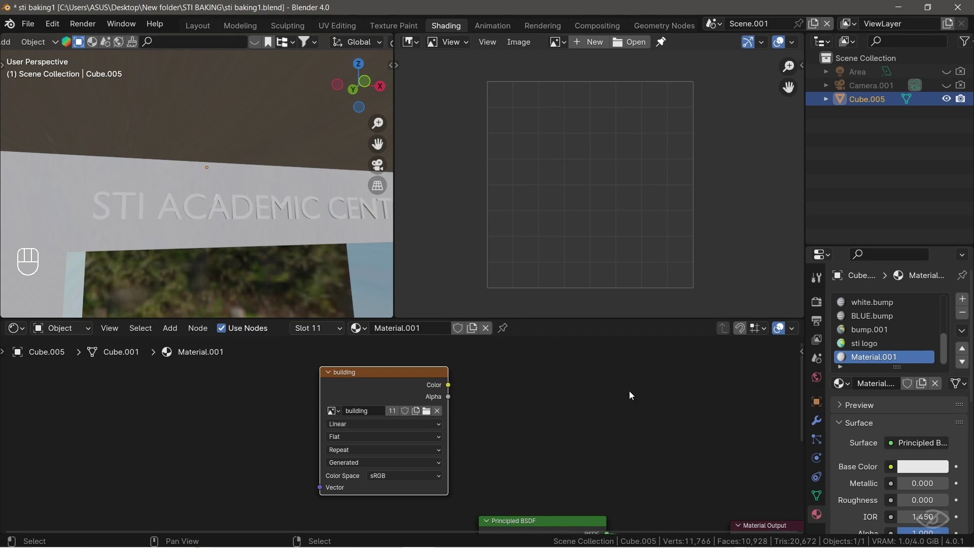
- Set the render engine to Cycles with GPU Compute as the device
{"action": "left_click", "coordinate": [816, 303]}
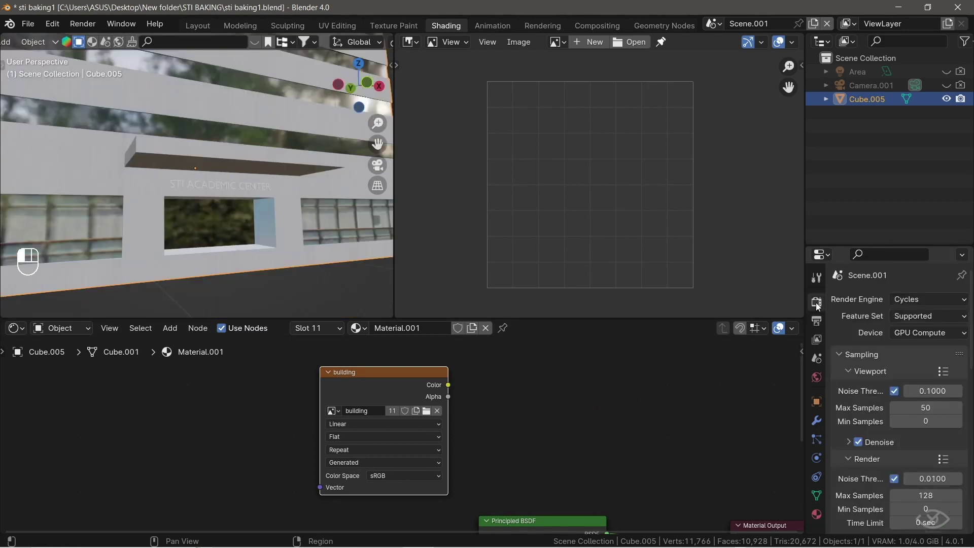
{"action": "left_click", "coordinate": [930, 301]}
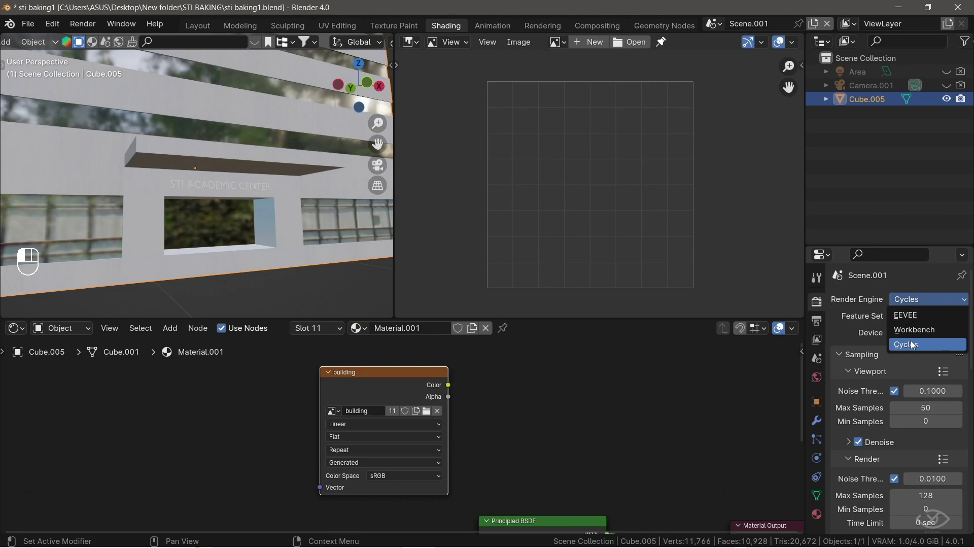
{"action": "left_click", "coordinate": [911, 312]}
{"action": "left_click", "coordinate": [937, 298]}
{"action": "left_click", "coordinate": [899, 344]}
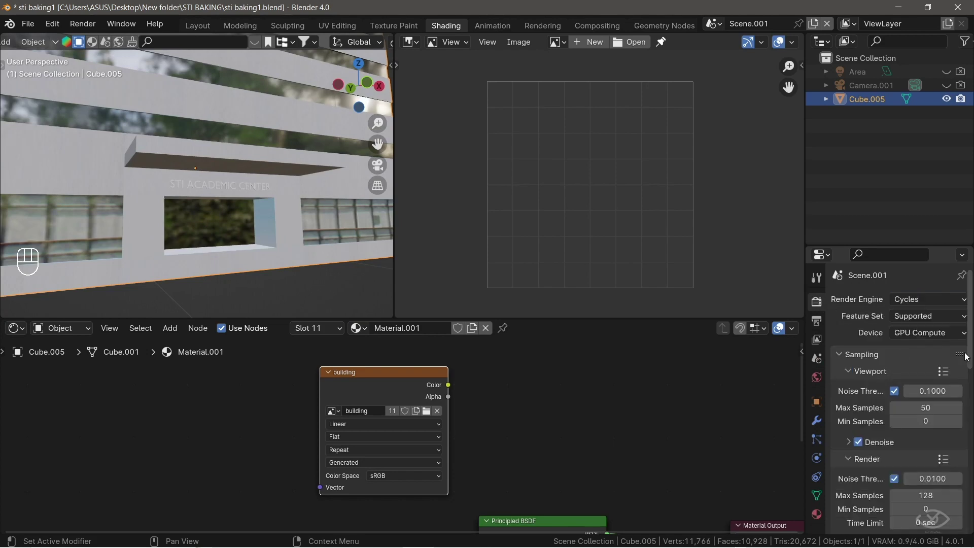
{"action": "left_click", "coordinate": [917, 337]}
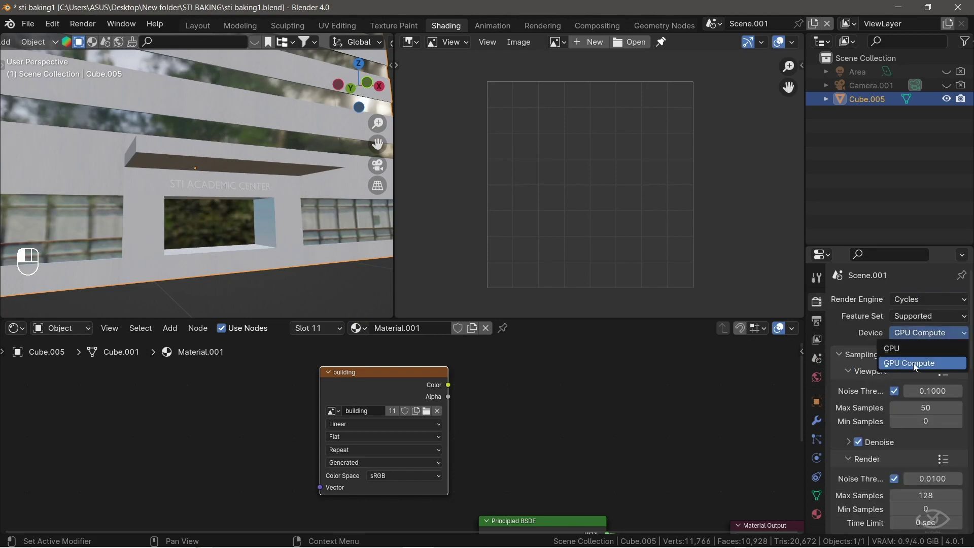
{"action": "left_click", "coordinate": [913, 362]}
{"action": "left_click", "coordinate": [922, 333]}
{"action": "left_click", "coordinate": [897, 343]}
{"action": "left_click", "coordinate": [948, 332]}
{"action": "left_click", "coordinate": [905, 364]}
- Set the render Max Samples to 10
{"action": "scroll", "coordinate": [887, 363], "scroll_direction": "down", "scroll_amount": 6}
{"action": "left_click", "coordinate": [916, 358]}
{"action": "type", "text": "10"}
{"action": "key", "text": "Return"}
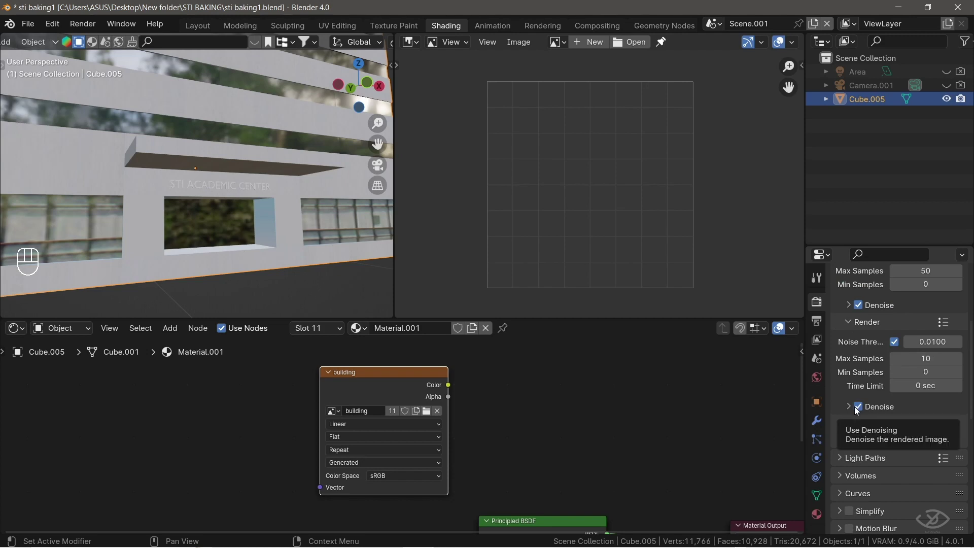
- Set the bake type to Diffuse with only the Color contribution, leaving Direct and Indirect off
{"action": "scroll", "coordinate": [857, 409], "scroll_direction": "down", "scroll_amount": 3}
{"action": "scroll", "coordinate": [857, 406], "scroll_direction": "down", "scroll_amount": 8}
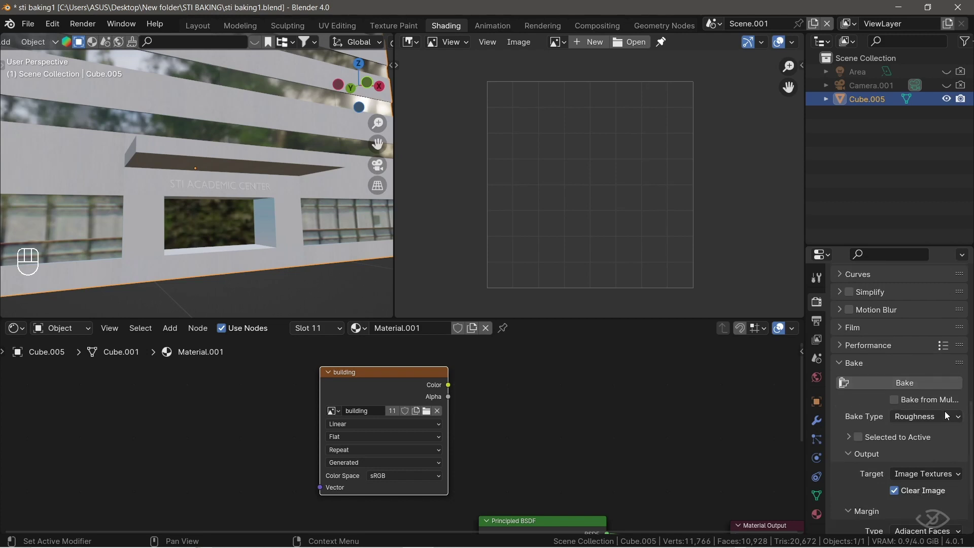
{"action": "left_click", "coordinate": [945, 416]}
{"action": "left_click", "coordinate": [893, 370]}
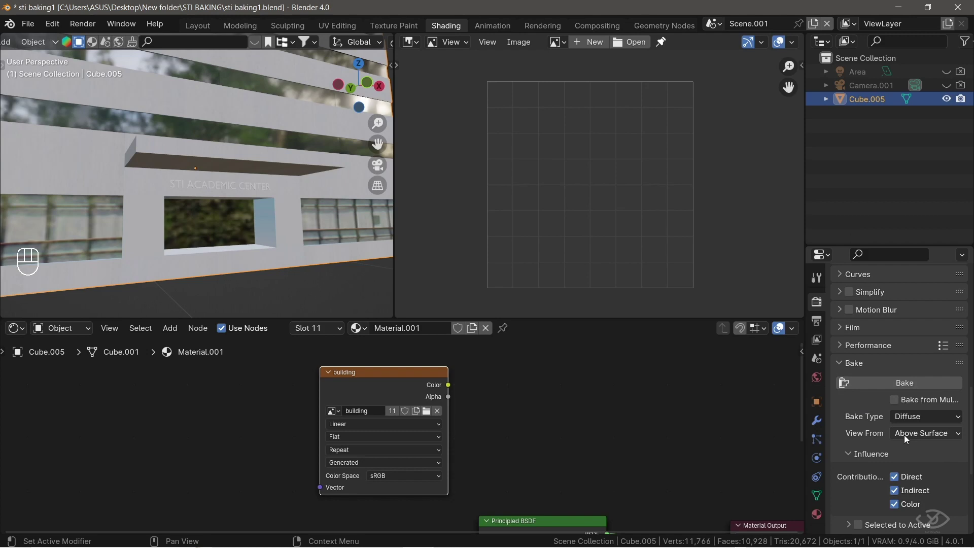
{"action": "scroll", "coordinate": [904, 434], "scroll_direction": "down", "scroll_amount": 3}
{"action": "left_click", "coordinate": [894, 421]}
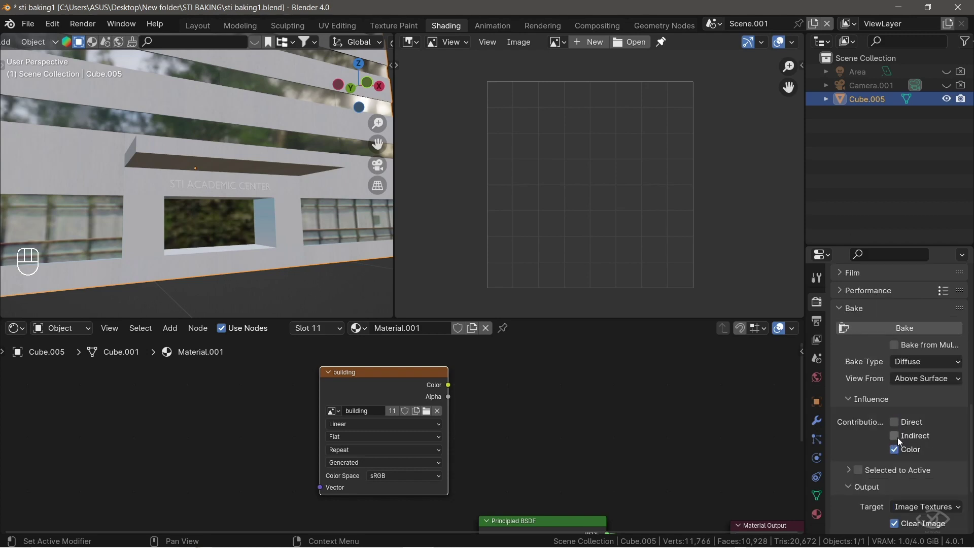
{"action": "scroll", "coordinate": [319, 206], "scroll_direction": "down", "scroll_amount": 8}
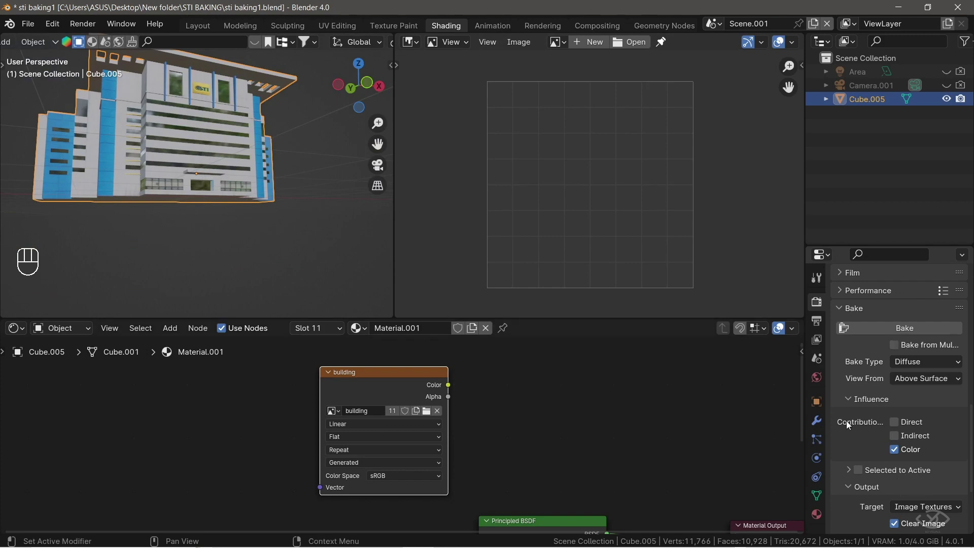
- Check that the building texture node is selected in every material slot from Material to Material.001
{"action": "left_click", "coordinate": [816, 514]}
{"action": "scroll", "coordinate": [503, 455], "scroll_direction": "down", "scroll_amount": 2}
{"action": "left_click", "coordinate": [864, 302]}
{"action": "left_click", "coordinate": [864, 316]}
{"action": "left_click", "coordinate": [860, 329]}
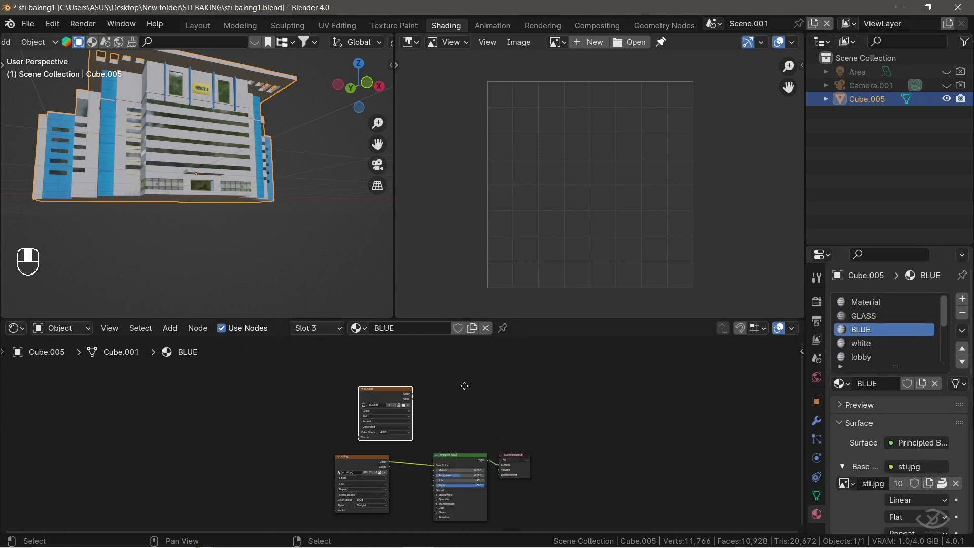
{"action": "left_click", "coordinate": [860, 343]}
{"action": "left_click", "coordinate": [860, 356]}
{"action": "scroll", "coordinate": [869, 348], "scroll_direction": "down", "scroll_amount": 2}
{"action": "left_click", "coordinate": [869, 346]}
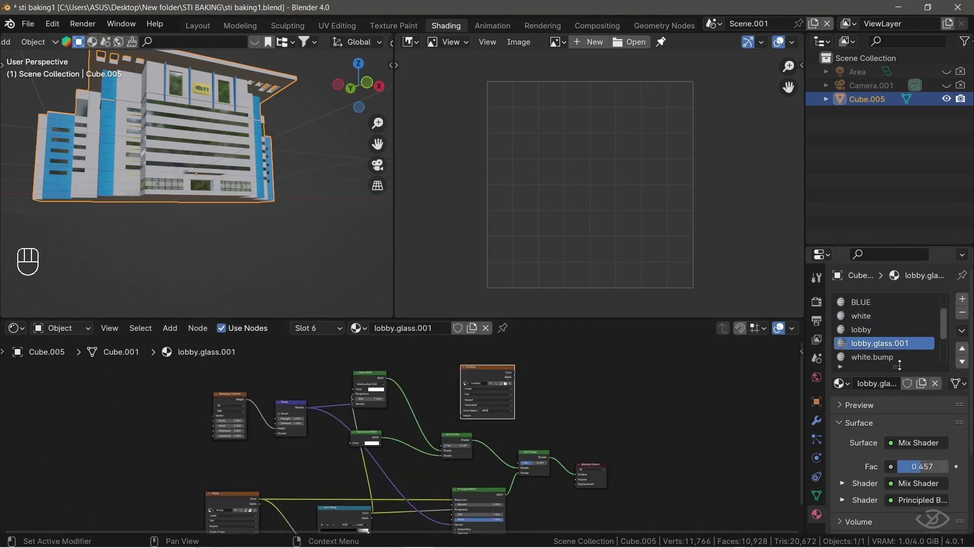
{"action": "scroll", "coordinate": [868, 349], "scroll_direction": "down", "scroll_amount": 2, "text": "ctrl"}
{"action": "scroll", "coordinate": [878, 336], "scroll_direction": "down", "scroll_amount": 2}
{"action": "left_click", "coordinate": [877, 343]}
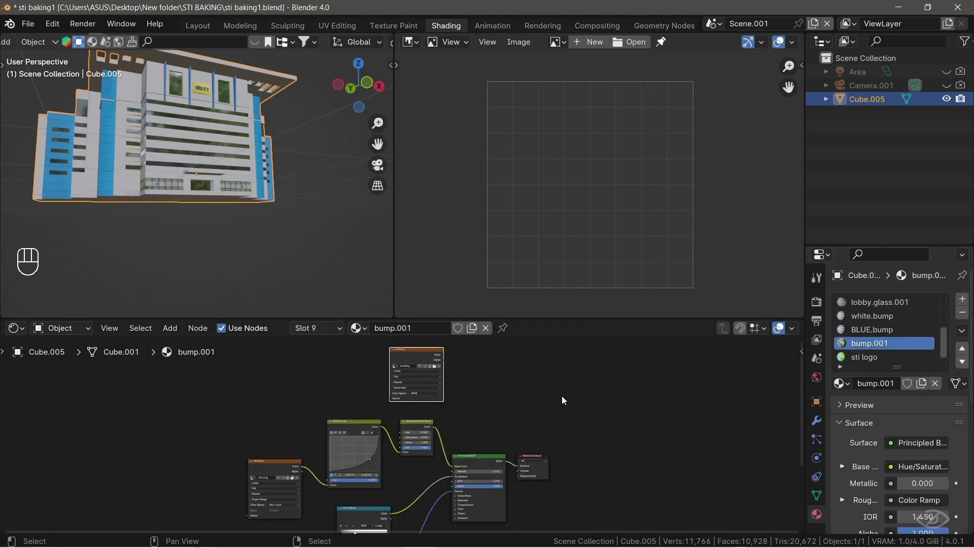
{"action": "left_click", "coordinate": [841, 357]}
{"action": "scroll", "coordinate": [841, 357], "scroll_direction": "down", "scroll_amount": 1}
{"action": "left_click", "coordinate": [842, 357]}
{"action": "middle_click_drag", "start_coordinate": [455, 428], "coordinate": [445, 403]}
{"action": "scroll", "coordinate": [421, 410], "scroll_direction": "up", "scroll_amount": 2}
{"action": "scroll", "coordinate": [424, 415], "scroll_direction": "up", "scroll_amount": 1}
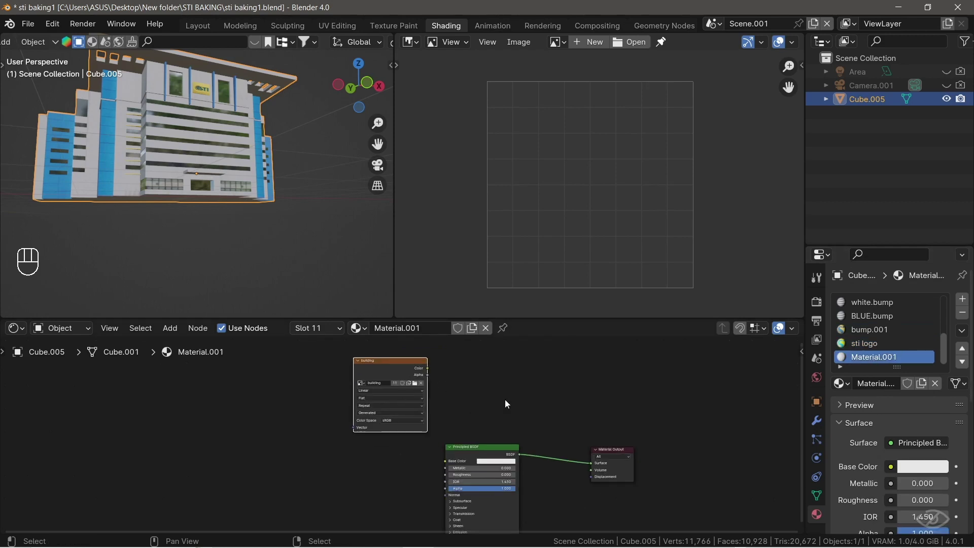
- Bake the Diffuse color of the building into the building image
{"action": "left_click", "coordinate": [815, 301]}
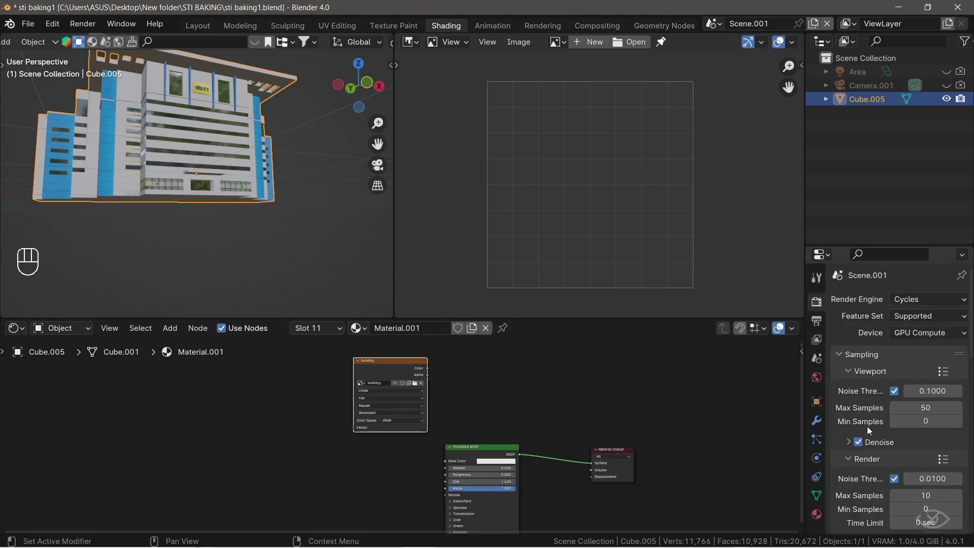
{"action": "scroll", "coordinate": [869, 452], "scroll_direction": "down", "scroll_amount": 10}
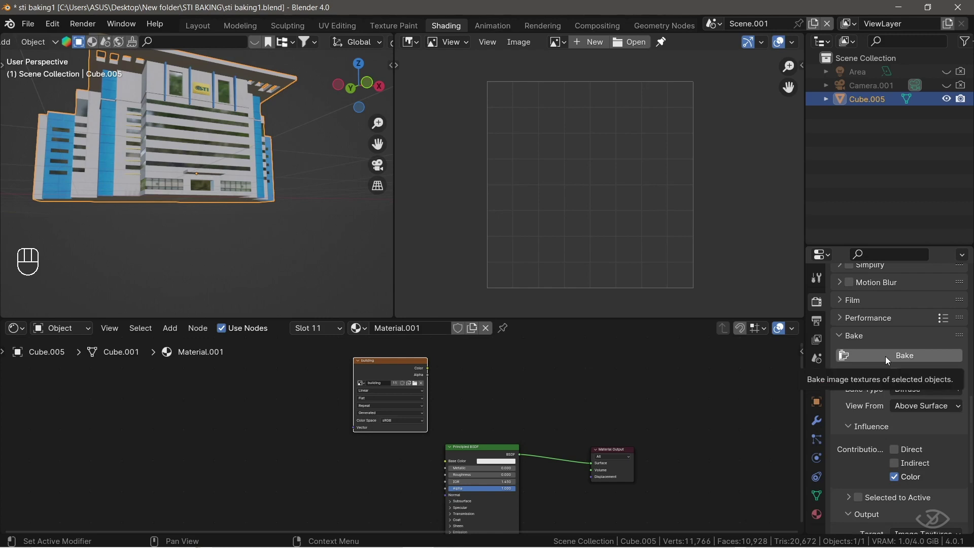
{"action": "left_click", "coordinate": [884, 356]}
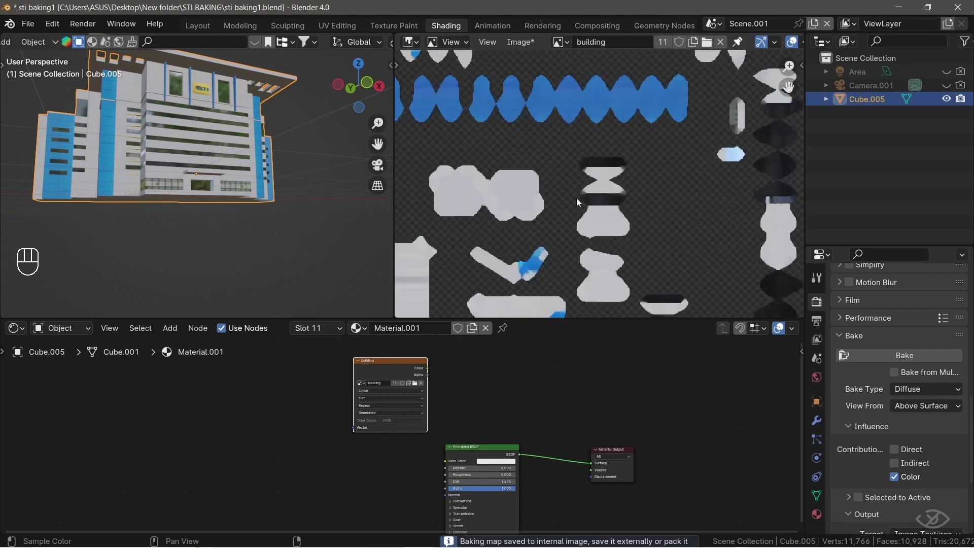
- Examine the baked color map across the whole building image and compare it with the model's UV islands
{"action": "scroll", "coordinate": [634, 166], "scroll_direction": "down", "scroll_amount": 7}
{"action": "scroll", "coordinate": [558, 244], "scroll_direction": "up", "scroll_amount": 3}
{"action": "middle_click_drag", "start_coordinate": [548, 244], "coordinate": [628, 156]}
{"action": "scroll", "coordinate": [630, 161], "scroll_direction": "down", "scroll_amount": 3}
{"action": "key", "text": "Tab"}
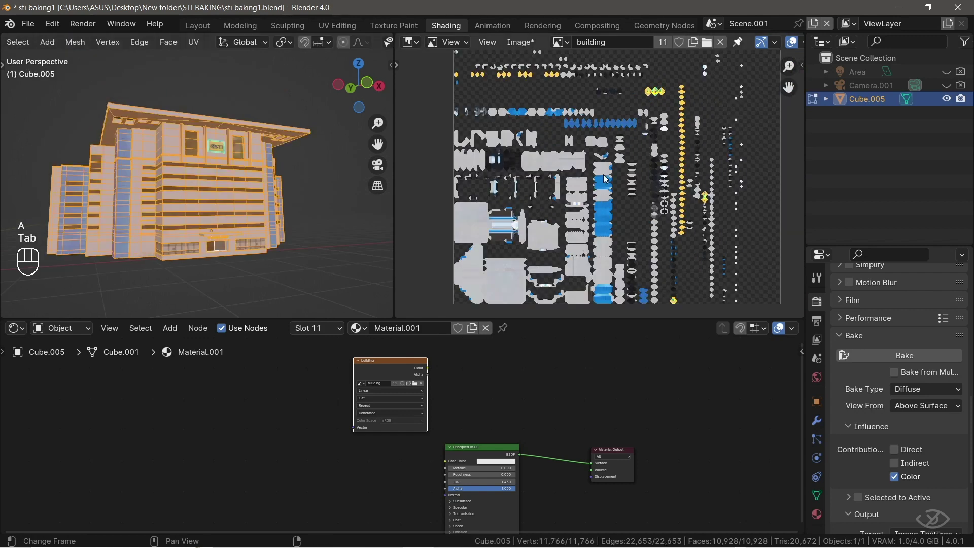
{"action": "key", "text": "a"}
{"action": "key", "text": "Tab"}
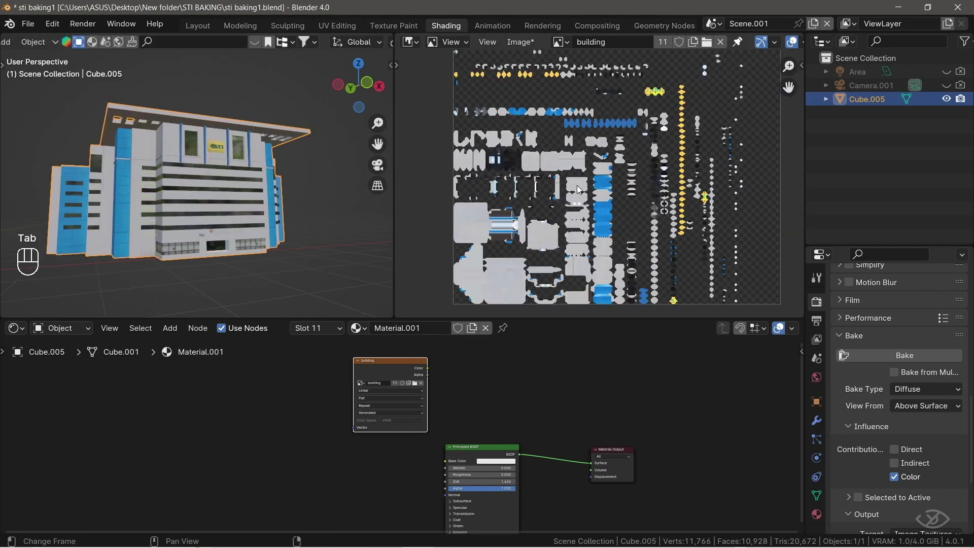
{"action": "scroll", "coordinate": [580, 190], "scroll_direction": "up", "scroll_amount": 3}
{"action": "scroll", "coordinate": [580, 190], "scroll_direction": "down", "scroll_amount": 4}
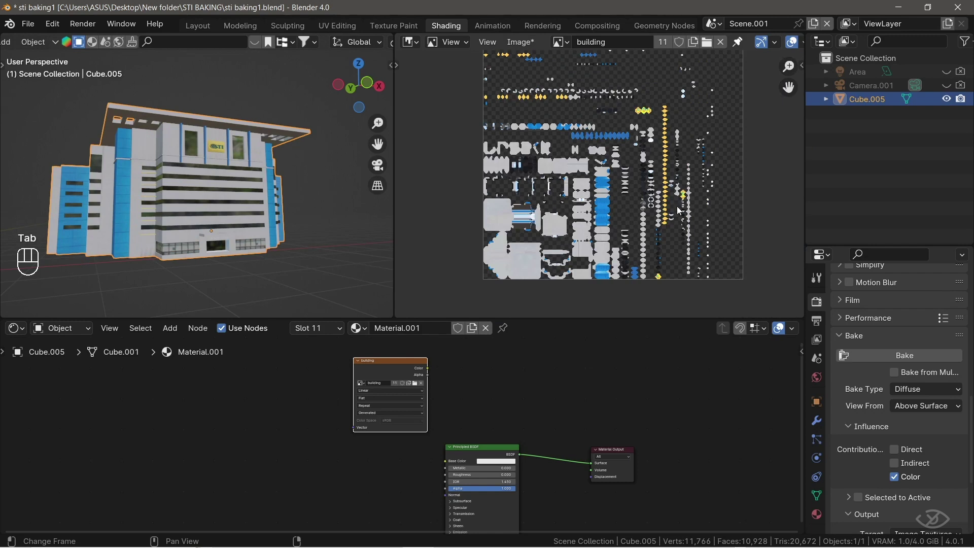
{"action": "middle_click_drag", "start_coordinate": [662, 215], "coordinate": [652, 235]}
- Save the baked color map as building color.png in the STI BAKING folder
{"action": "left_click", "coordinate": [520, 42]}
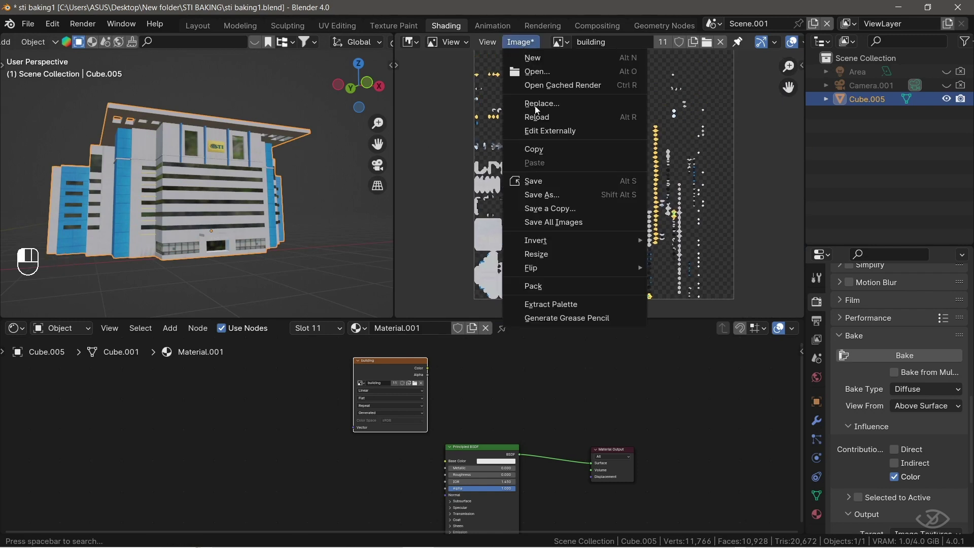
{"action": "left_click", "coordinate": [555, 193]}
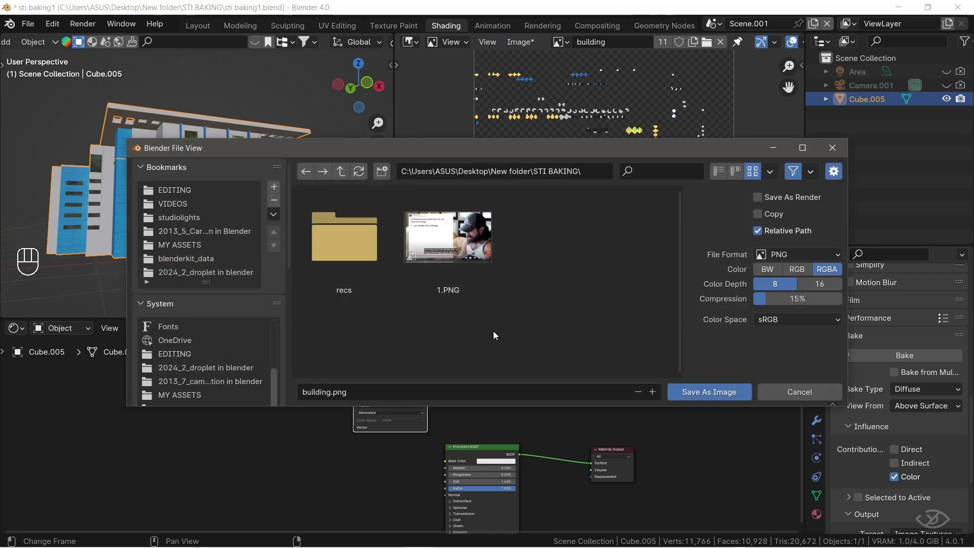
{"action": "left_click", "coordinate": [331, 392]}
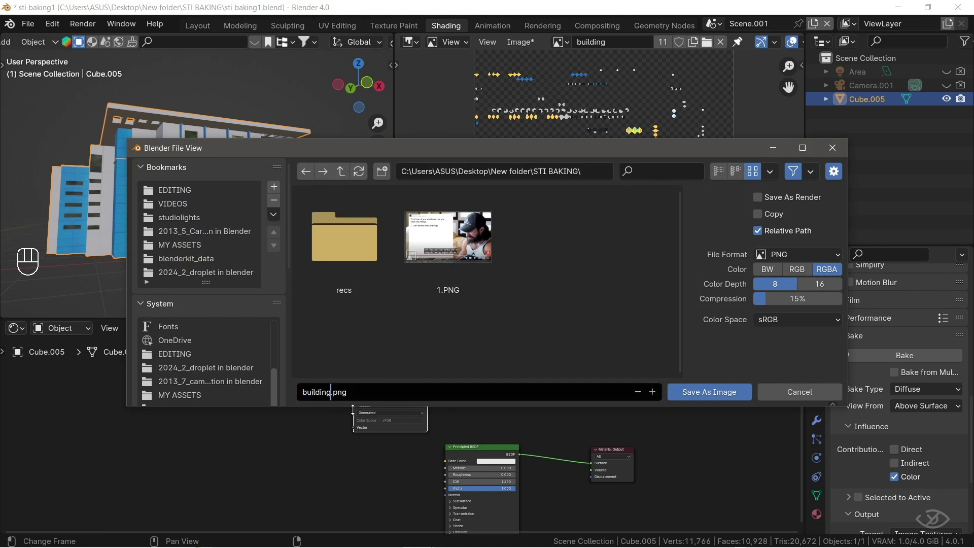
{"action": "type", "text": "color"}
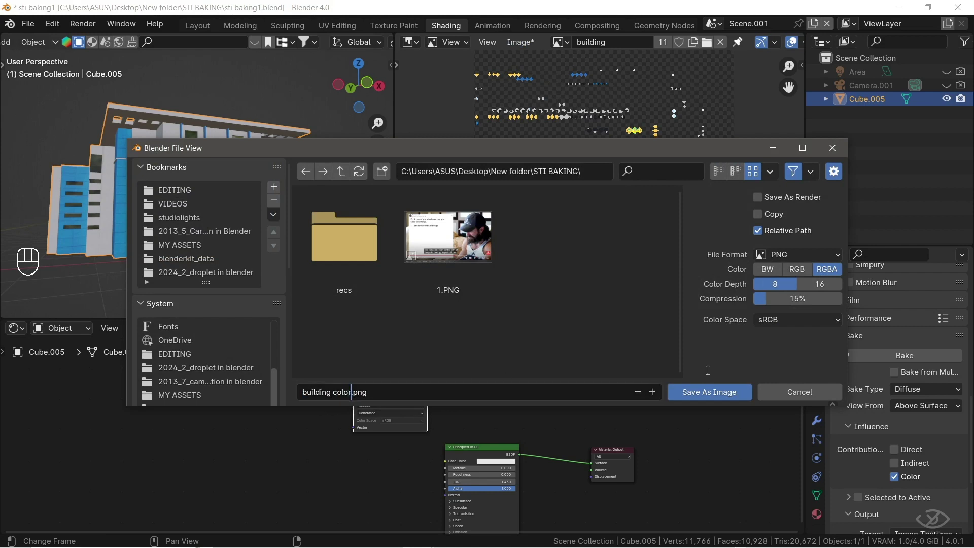
{"action": "left_click", "coordinate": [724, 389]}
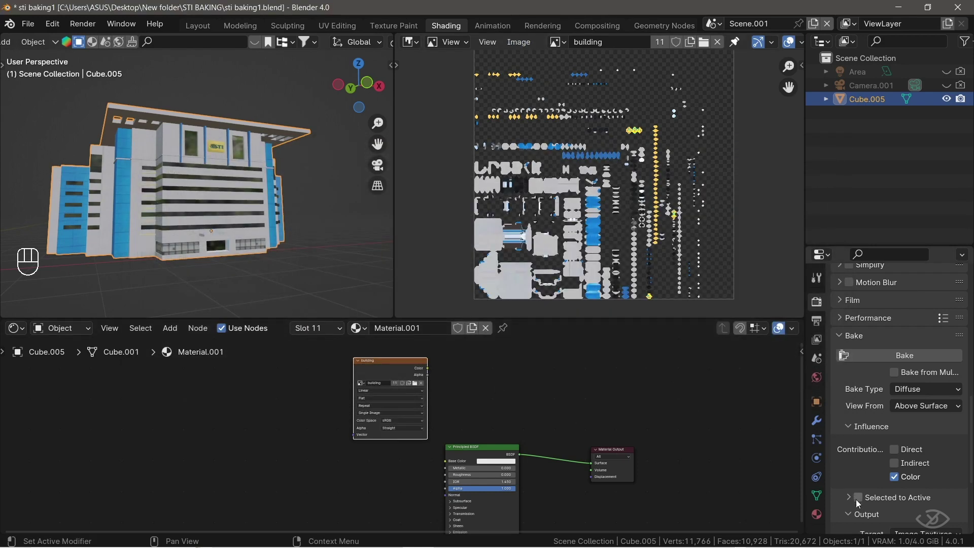
- Set the color space of the building image texture to Non-Color, working from the first material slot
{"action": "left_click", "coordinate": [815, 517]}
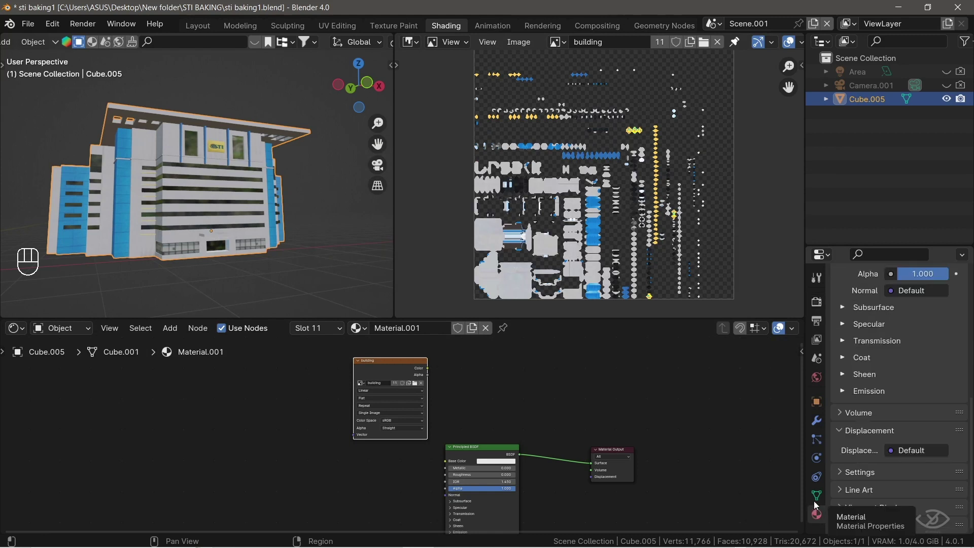
{"action": "scroll", "coordinate": [835, 421], "scroll_direction": "up", "scroll_amount": 10}
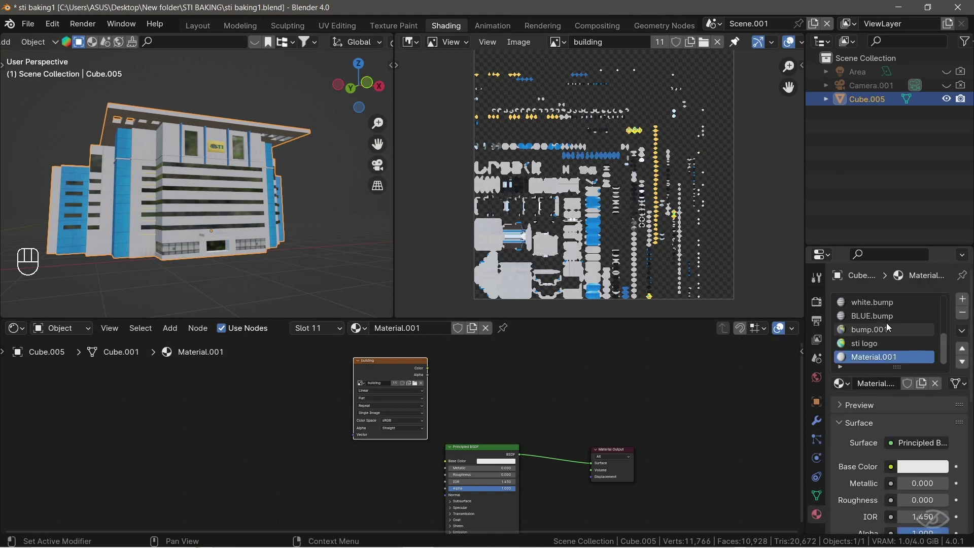
{"action": "scroll", "coordinate": [888, 324], "scroll_direction": "up", "scroll_amount": 5}
{"action": "left_click", "coordinate": [887, 302]}
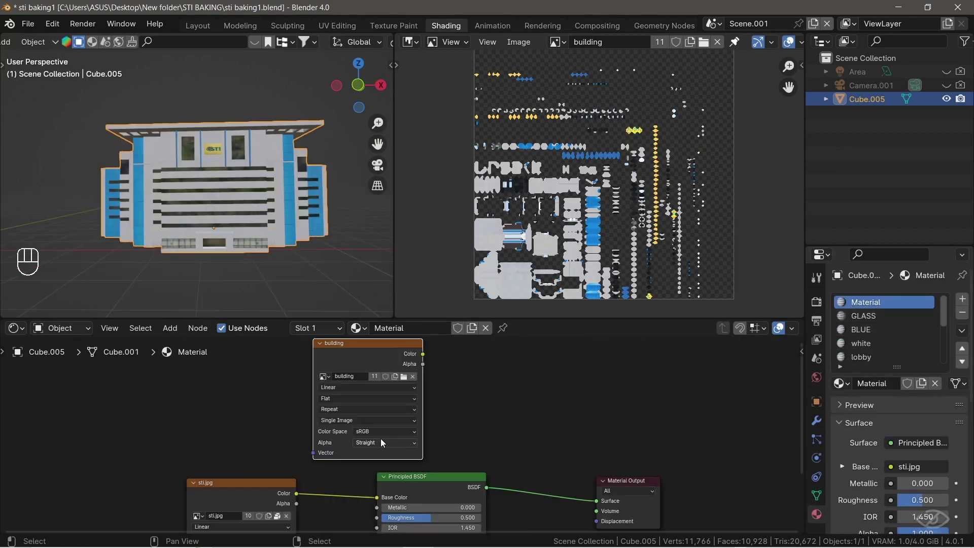
{"action": "left_click", "coordinate": [390, 431]}
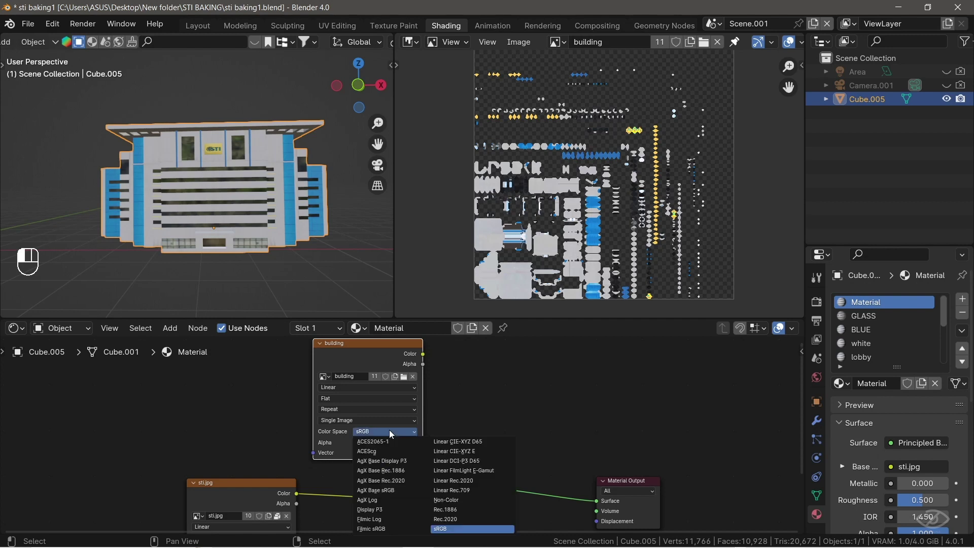
{"action": "left_click", "coordinate": [463, 500]}
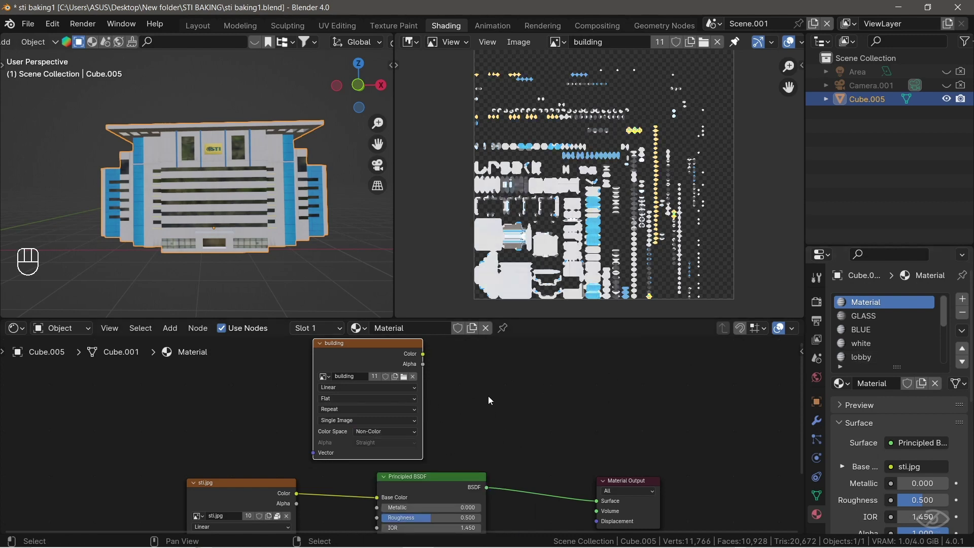
- Check that the building texture node is selected and Non-Color in the slots from GLASS to lobby.glass.001
{"action": "scroll", "coordinate": [478, 405], "scroll_direction": "down", "scroll_amount": 1}
{"action": "middle_click_drag", "start_coordinate": [476, 398], "coordinate": [436, 412]}
{"action": "left_click", "coordinate": [864, 316]}
{"action": "scroll", "coordinate": [461, 416], "scroll_direction": "down", "scroll_amount": 4}
{"action": "middle_click_drag", "start_coordinate": [545, 342], "coordinate": [411, 417]}
{"action": "scroll", "coordinate": [459, 412], "scroll_direction": "up", "scroll_amount": 4}
{"action": "left_click", "coordinate": [884, 329]}
{"action": "left_click", "coordinate": [883, 343]}
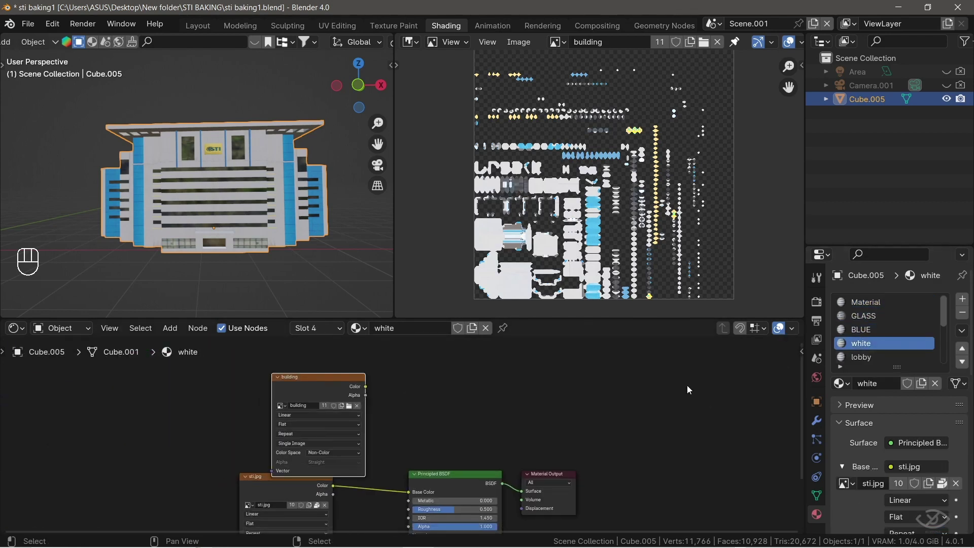
{"action": "left_click", "coordinate": [868, 357]}
{"action": "scroll", "coordinate": [869, 343], "scroll_direction": "down", "scroll_amount": 1}
{"action": "left_click", "coordinate": [869, 358]}
{"action": "middle_click_drag", "start_coordinate": [488, 342], "coordinate": [449, 414]}
- Check the building texture node's selection and color space in the slots from white.bump to Material.001
{"action": "scroll", "coordinate": [883, 342], "scroll_direction": "down", "scroll_amount": 3}
{"action": "left_click", "coordinate": [883, 329]}
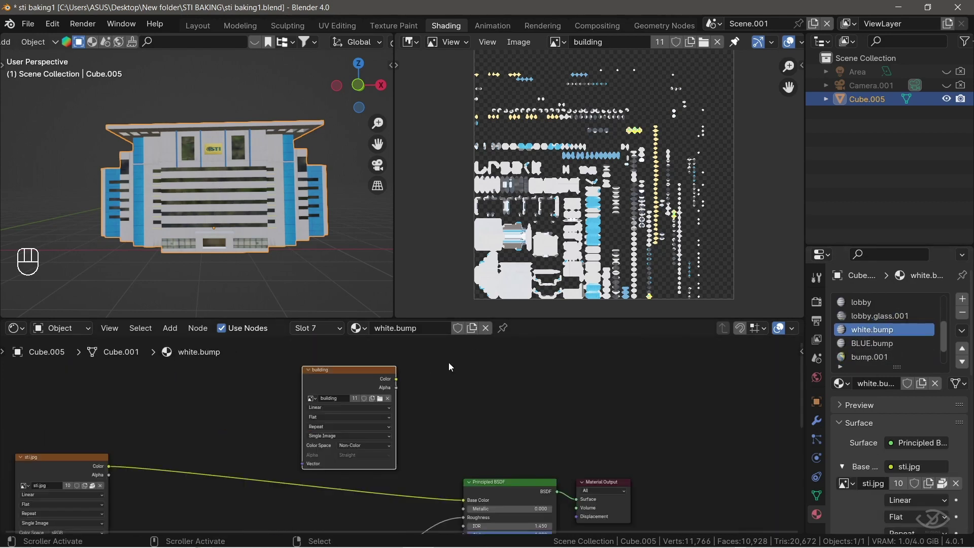
{"action": "left_click", "coordinate": [883, 343]}
{"action": "left_click", "coordinate": [883, 357]}
{"action": "scroll", "coordinate": [935, 341], "scroll_direction": "down", "scroll_amount": 1}
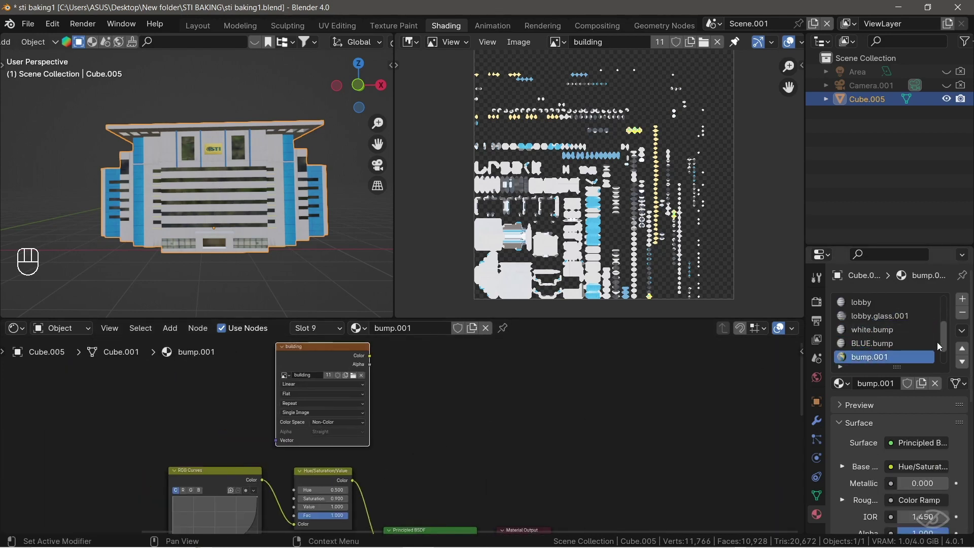
{"action": "left_click", "coordinate": [883, 356]}
{"action": "middle_click_drag", "start_coordinate": [404, 440], "coordinate": [435, 382]}
{"action": "scroll", "coordinate": [878, 355], "scroll_direction": "down", "scroll_amount": 1}
{"action": "left_click", "coordinate": [878, 357]}
- Set Metallic to 1.000 on Material.001's Principled BSDF and inspect the STI Academic Center lettering
{"action": "scroll", "coordinate": [347, 429], "scroll_direction": "up", "scroll_amount": 1}
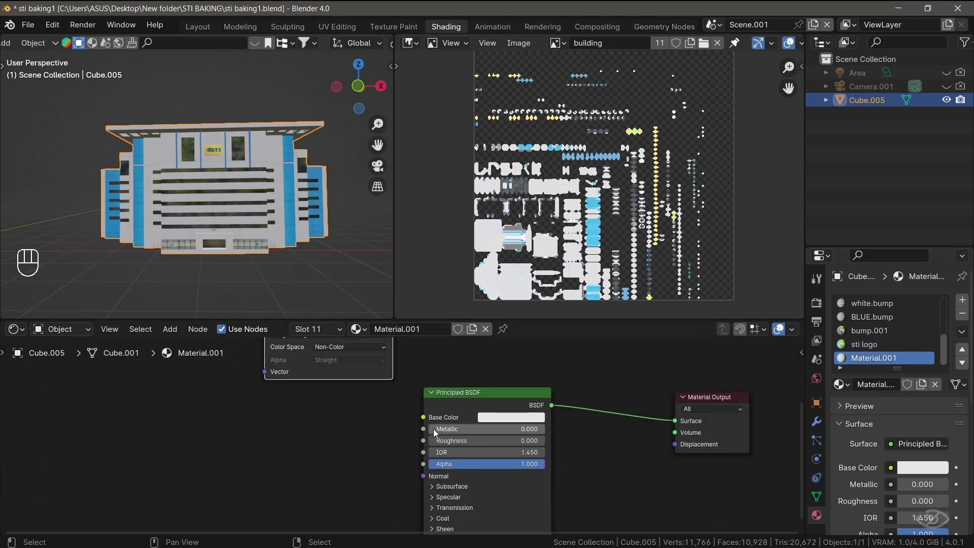
{"action": "left_click_drag", "start_coordinate": [434, 430], "coordinate": [545, 430]}
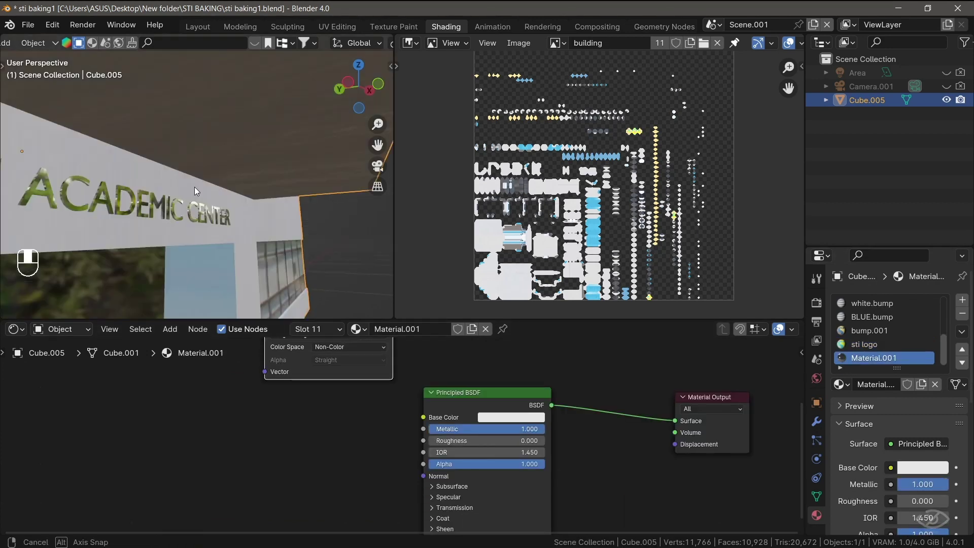
{"action": "mouse_move", "coordinate": [194, 187]}
{"action": "middle_mouse_down"}
{"action": "mouse_move", "coordinate": [170, 187]}
{"action": "mouse_move", "coordinate": [185, 196]}
{"action": "middle_mouse_up"}
{"action": "middle_click_drag", "start_coordinate": [553, 377], "coordinate": [522, 482]}
{"action": "scroll", "coordinate": [483, 432], "scroll_direction": "down", "scroll_amount": 5}
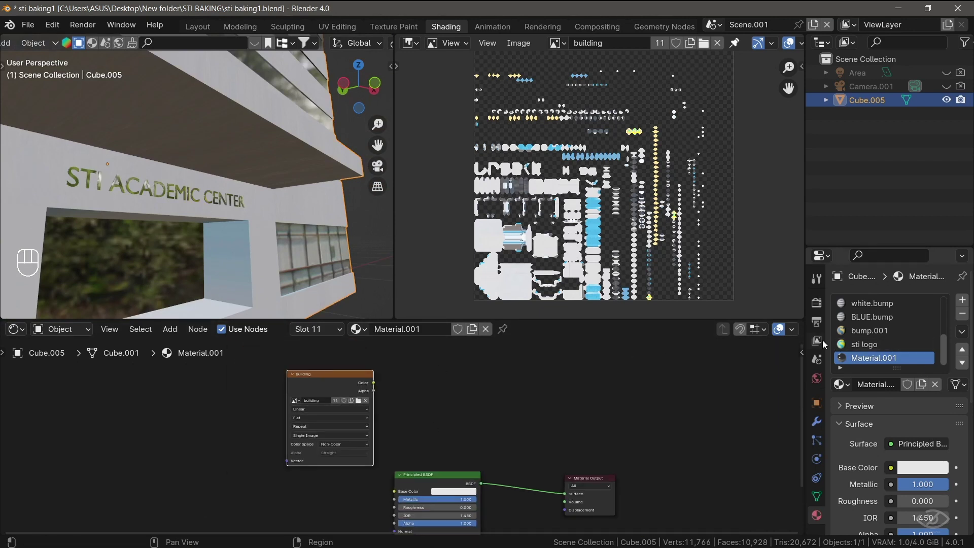
- Set the bake type to Roughness and bake the roughness map into the building image
{"action": "left_click", "coordinate": [817, 302]}
{"action": "scroll", "coordinate": [898, 386], "scroll_direction": "down", "scroll_amount": 10}
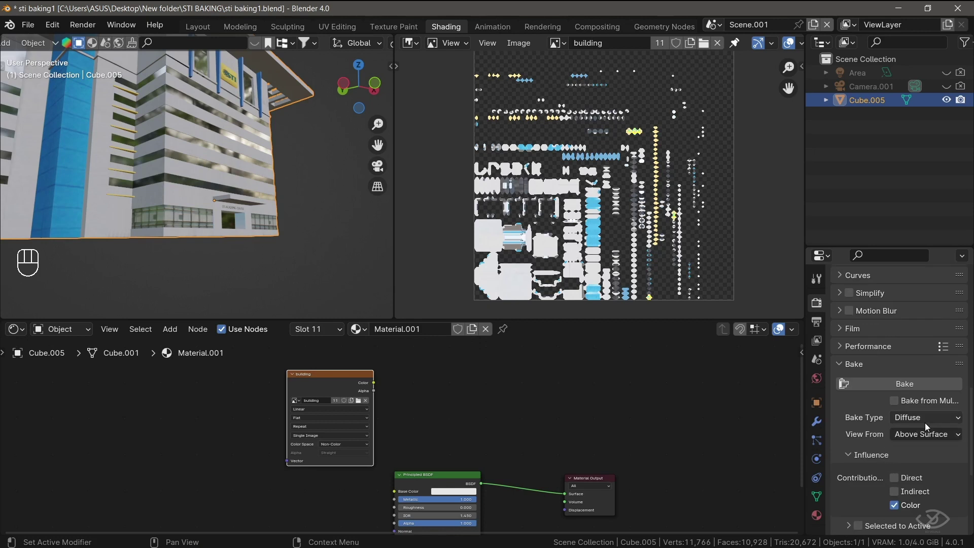
{"action": "left_click", "coordinate": [944, 421]}
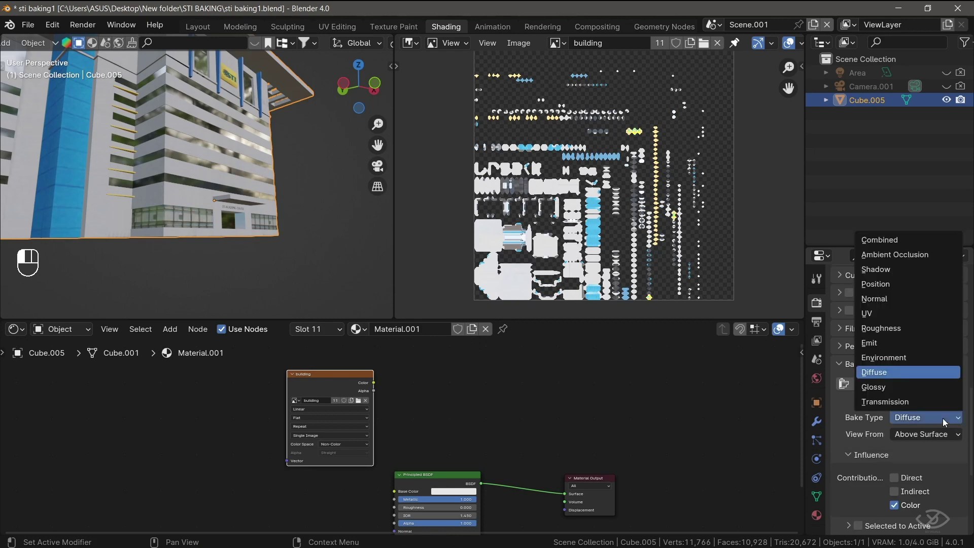
{"action": "left_click", "coordinate": [896, 329]}
{"action": "left_click", "coordinate": [905, 384]}
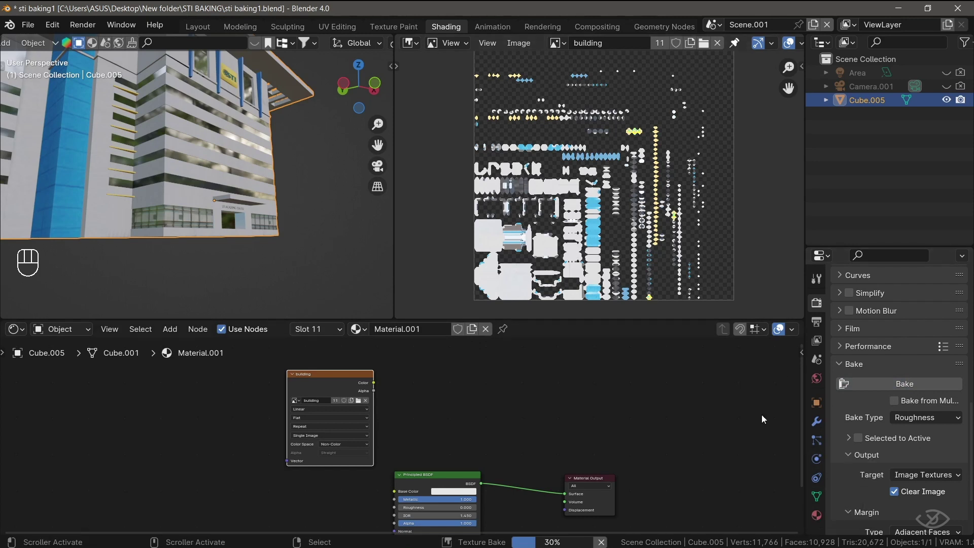
{"action": "scroll", "coordinate": [569, 215], "scroll_direction": "up", "scroll_amount": 1}
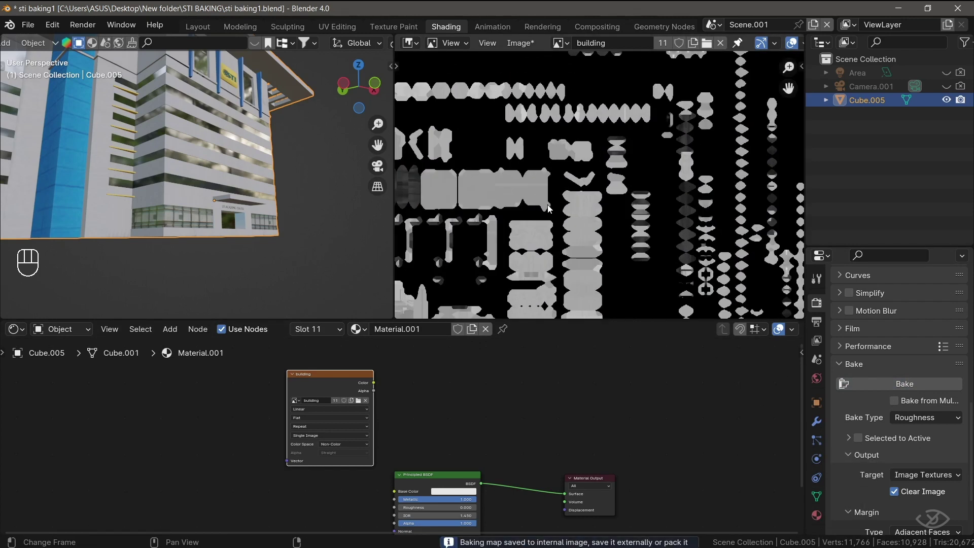
- Save the baked roughness map as a separate file named building roughness.png
{"action": "left_click", "coordinate": [522, 42]}
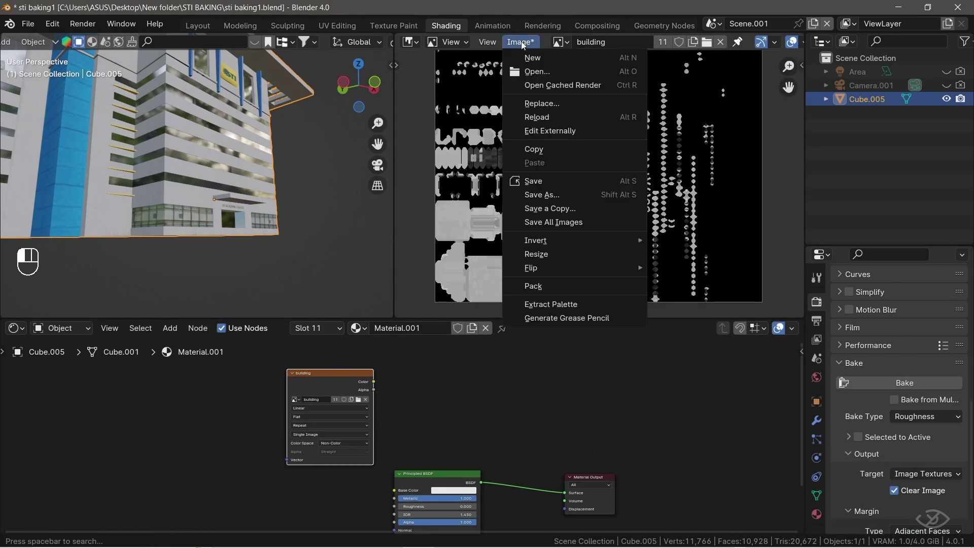
{"action": "left_click", "coordinate": [546, 197]}
{"action": "left_click", "coordinate": [337, 393]}
{"action": "left_click", "coordinate": [351, 392]}
{"action": "key", "text": "BackSpace"}
{"action": "key", "text": "BackSpace"}
{"action": "key", "text": "BackSpace"}
{"action": "key", "text": "BackSpace"}
{"action": "key", "text": "BackSpace"}
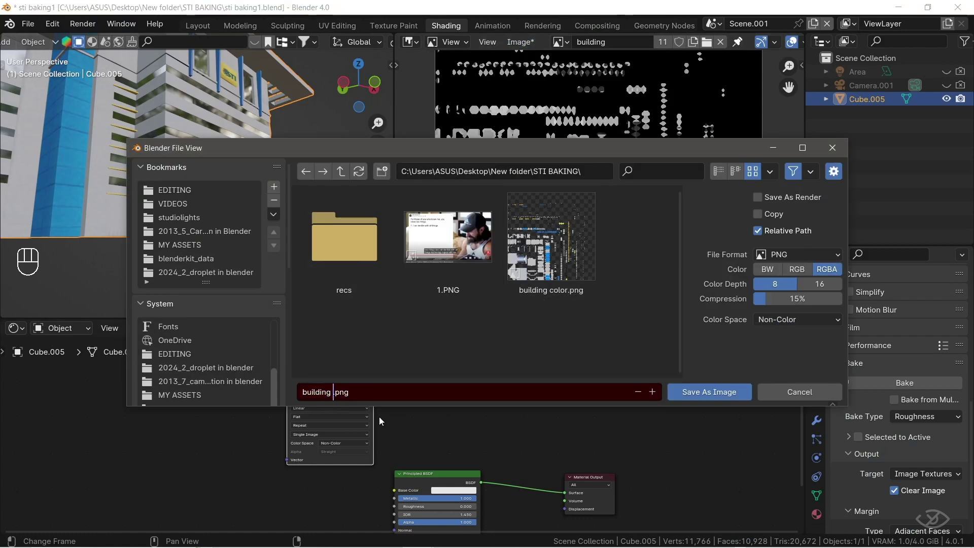
{"action": "type", "text": "roughness"}
{"action": "left_click", "coordinate": [709, 392]}
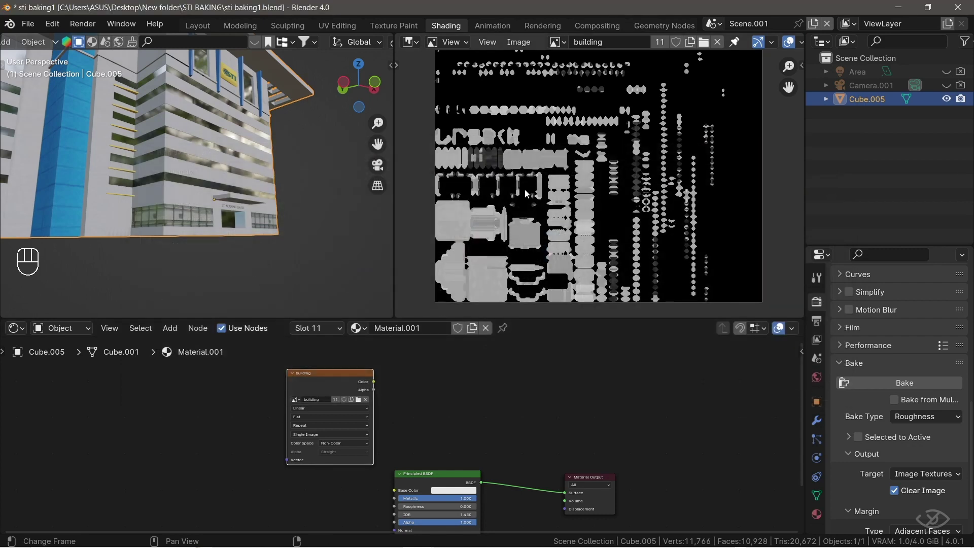
- Recheck that the building texture node is selected in the material slots from Material to lobby
{"action": "left_click", "coordinate": [816, 514]}
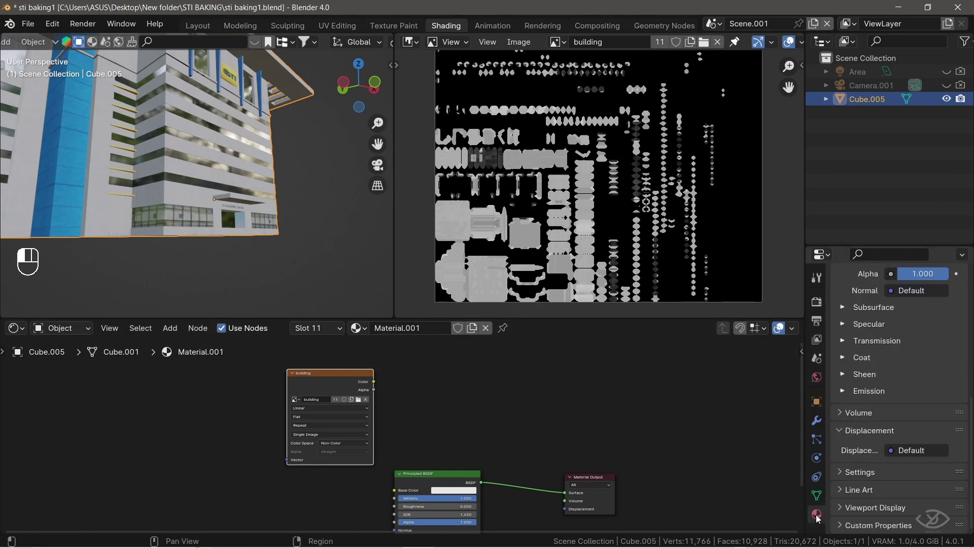
{"action": "scroll", "coordinate": [862, 355], "scroll_direction": "up", "scroll_amount": 8}
{"action": "left_click", "coordinate": [872, 304]}
{"action": "scroll", "coordinate": [872, 302], "scroll_direction": "up", "scroll_amount": 6}
{"action": "scroll", "coordinate": [337, 408], "scroll_direction": "up", "scroll_amount": 1}
{"action": "middle_click_drag", "start_coordinate": [336, 408], "coordinate": [385, 491]}
{"action": "scroll", "coordinate": [370, 422], "scroll_direction": "down", "scroll_amount": 4}
{"action": "left_click", "coordinate": [866, 303]}
{"action": "left_click", "coordinate": [866, 315]}
{"action": "scroll", "coordinate": [399, 431], "scroll_direction": "down", "scroll_amount": 5}
{"action": "left_click", "coordinate": [876, 329]}
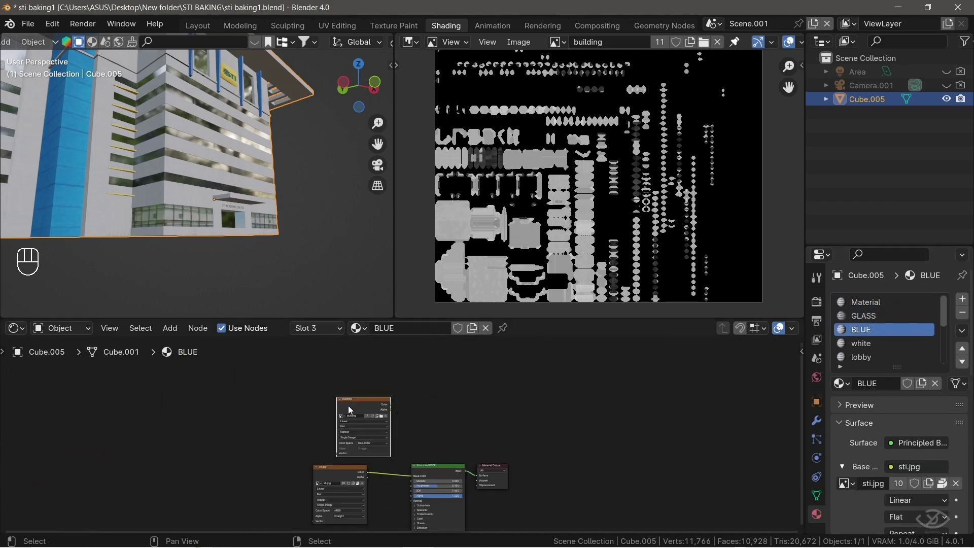
{"action": "left_click", "coordinate": [868, 342]}
{"action": "left_click", "coordinate": [897, 357]}
- Recheck that the building texture node is selected in the remaining slots from lobby.glass.001 to Material.001
{"action": "scroll", "coordinate": [887, 349], "scroll_direction": "down", "scroll_amount": 2}
{"action": "left_click", "coordinate": [874, 343]}
{"action": "middle_click_drag", "start_coordinate": [625, 387], "coordinate": [616, 363]}
{"action": "left_click", "coordinate": [878, 332]}
{"action": "left_click", "coordinate": [902, 345]}
{"action": "left_click", "coordinate": [893, 357]}
{"action": "scroll", "coordinate": [885, 340], "scroll_direction": "down", "scroll_amount": 3}
{"action": "left_click", "coordinate": [883, 329]}
{"action": "left_click", "coordinate": [882, 343]}
{"action": "middle_click_drag", "start_coordinate": [478, 400], "coordinate": [461, 418]}
{"action": "left_click", "coordinate": [882, 357]}
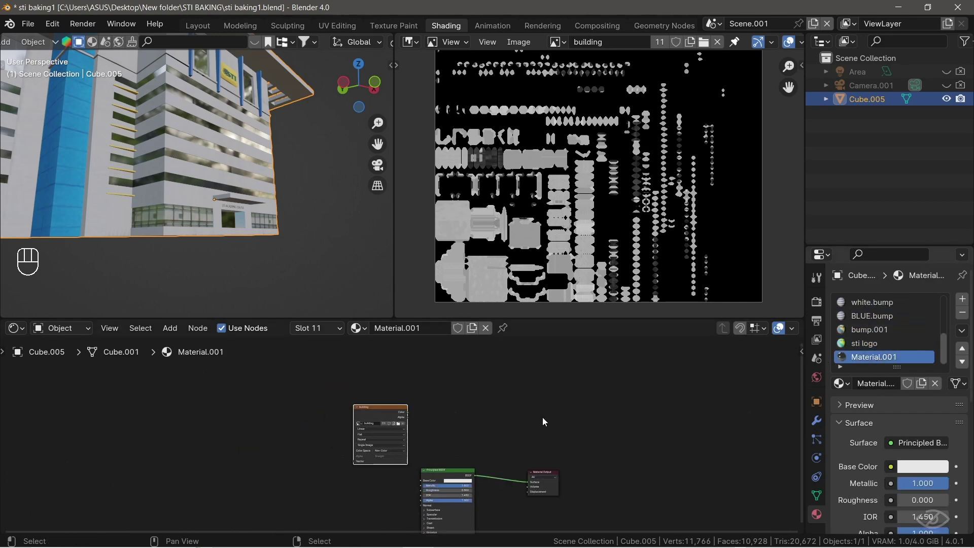
- Set the bake type to Normal and bake the tangent-space normal map into the building image
{"action": "left_click", "coordinate": [816, 301]}
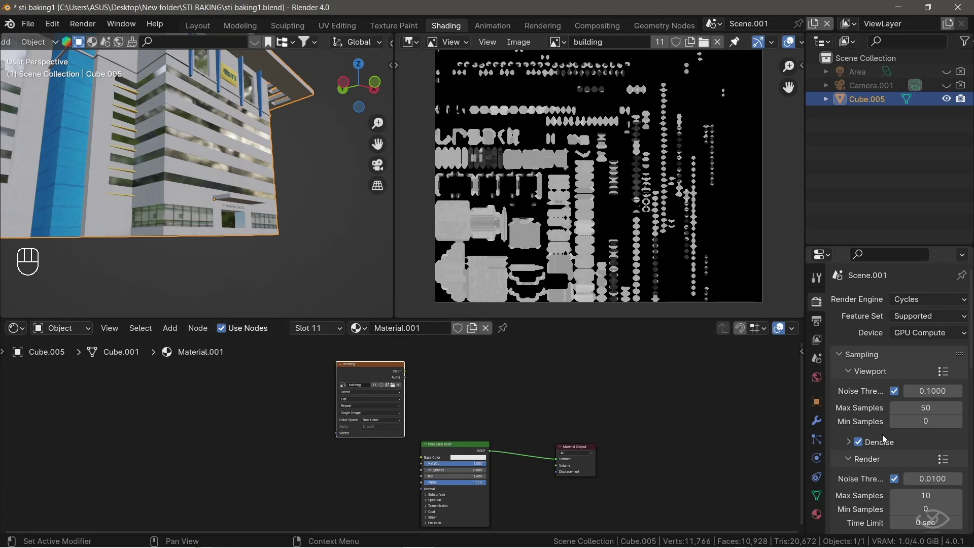
{"action": "scroll", "coordinate": [896, 455], "scroll_direction": "down", "scroll_amount": 10}
{"action": "left_click", "coordinate": [933, 361]}
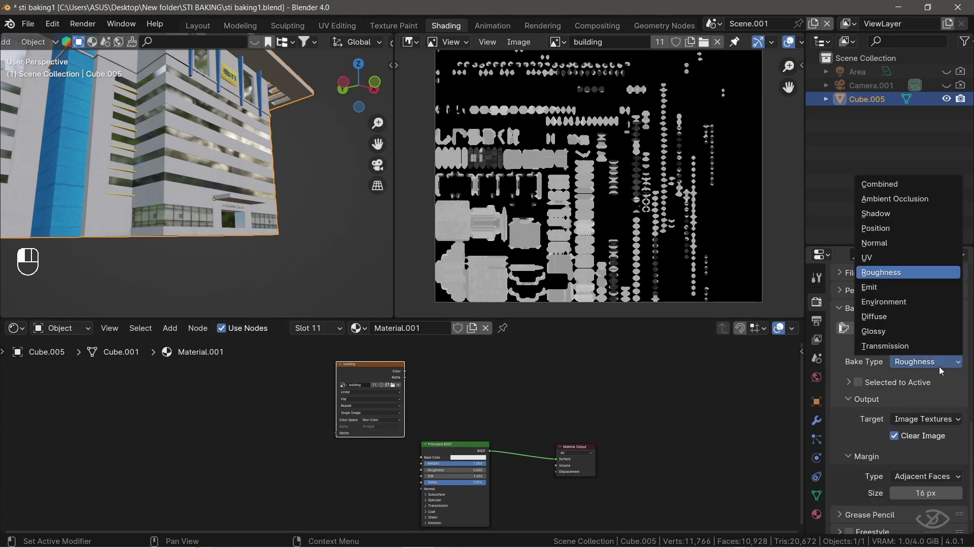
{"action": "left_click", "coordinate": [880, 244]}
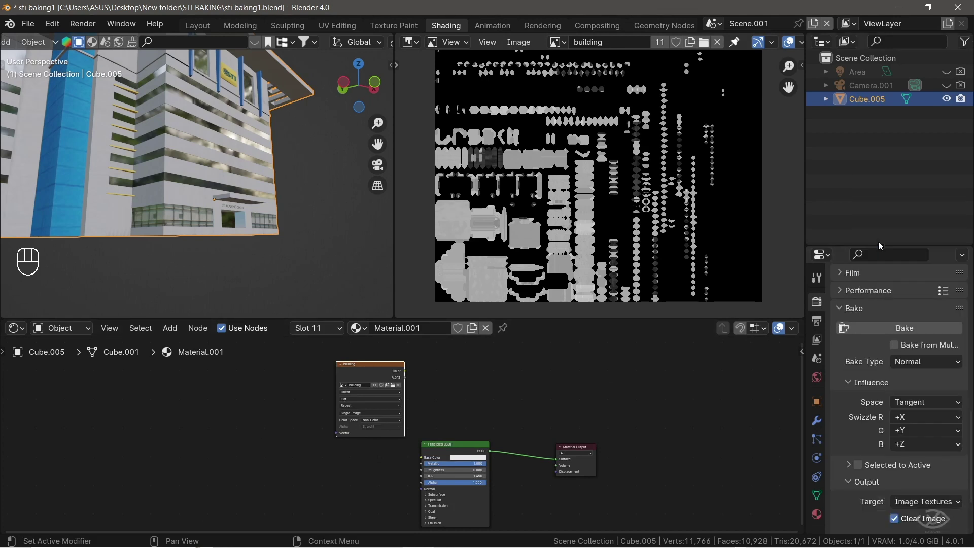
{"action": "left_click", "coordinate": [893, 328]}
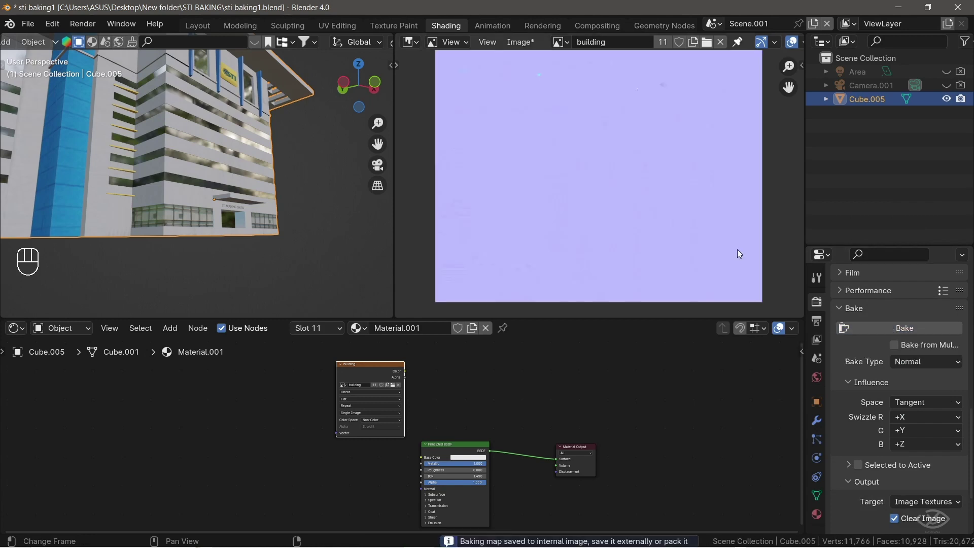
- Save the baked normal map as a separate file named building normal.png
{"action": "left_click", "coordinate": [520, 41]}
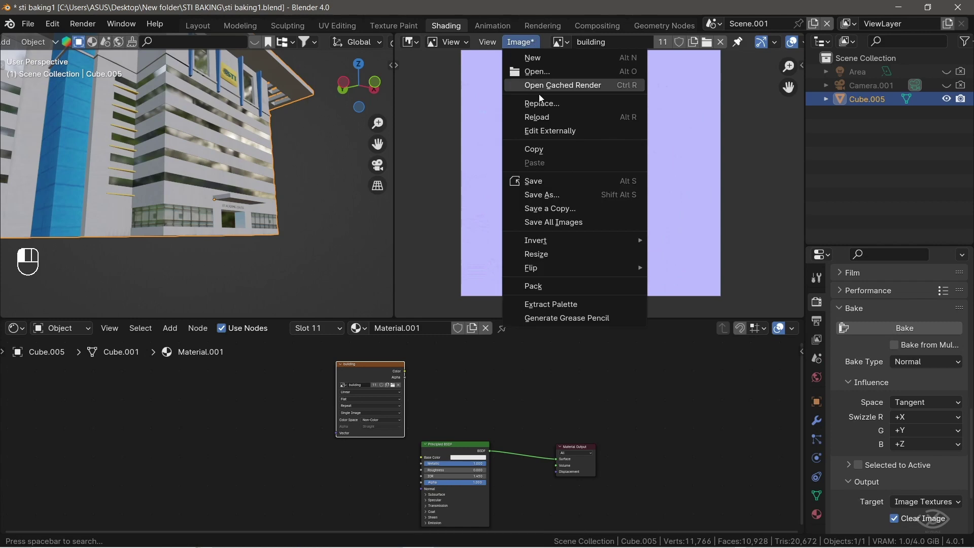
{"action": "left_click", "coordinate": [558, 190]}
{"action": "left_click", "coordinate": [369, 397]}
{"action": "left_click", "coordinate": [370, 397]}
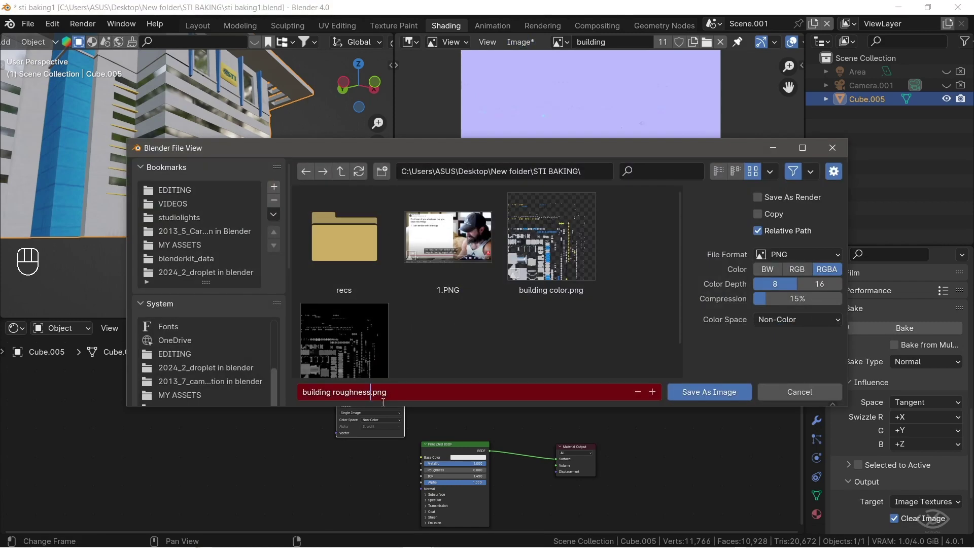
{"action": "key", "text": "BackSpace"}
{"action": "key", "text": "BackSpace"}
{"action": "key", "text": "BackSpace"}
{"action": "key", "text": "BackSpace"}
{"action": "key", "text": "BackSpace"}
{"action": "key", "text": "BackSpace"}
{"action": "key", "text": "BackSpace"}
{"action": "key", "text": "BackSpace"}
{"action": "key", "text": "BackSpace"}
{"action": "type", "text": "normal"}
{"action": "left_click", "coordinate": [720, 392]}
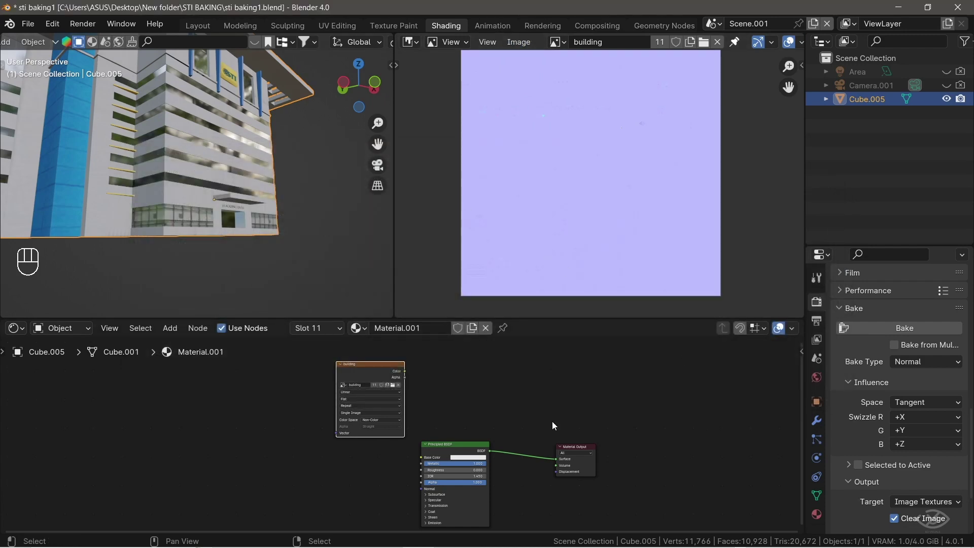
- Add an RGB node to the Material.001 node tree, beside the Principled BSDF
{"action": "middle_click_drag", "start_coordinate": [195, 160], "coordinate": [264, 214]}
{"action": "scroll", "coordinate": [263, 214], "scroll_direction": "down", "scroll_amount": 3}
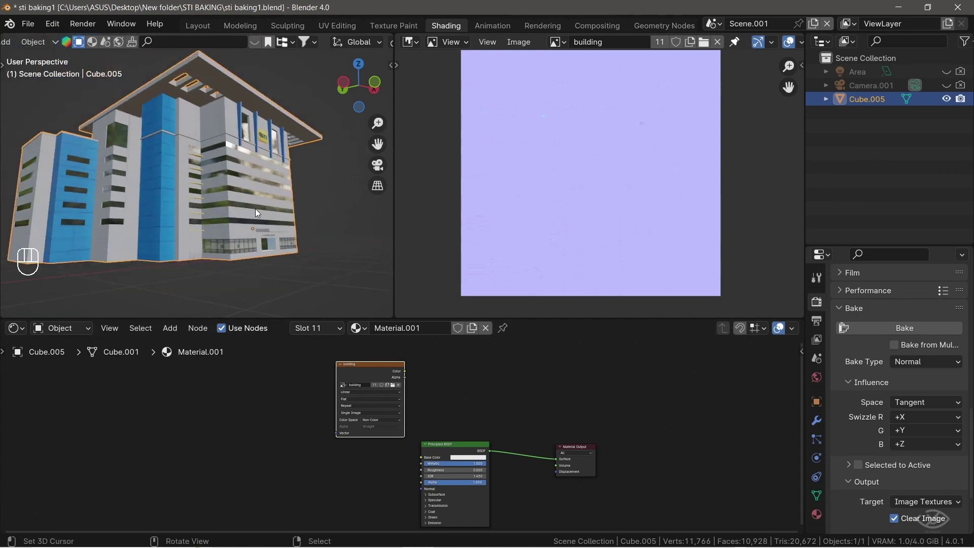
{"action": "left_click", "coordinate": [816, 514]}
{"action": "left_click", "coordinate": [891, 344]}
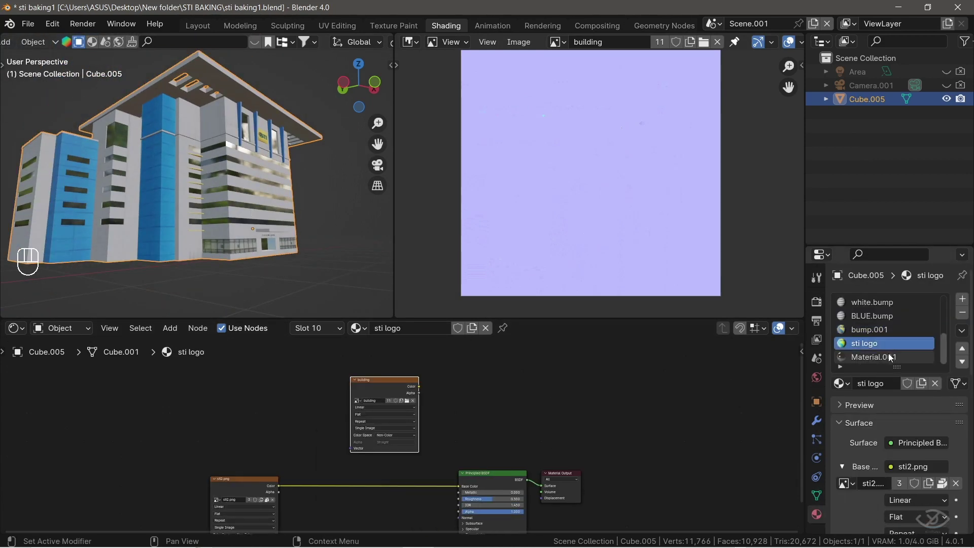
{"action": "left_click", "coordinate": [888, 356]}
{"action": "scroll", "coordinate": [575, 438], "scroll_direction": "up", "scroll_amount": 3}
{"action": "middle_click_drag", "start_coordinate": [532, 469], "coordinate": [575, 409]}
{"action": "left_click_drag", "start_coordinate": [611, 318], "coordinate": [614, 282]}
{"action": "scroll", "coordinate": [489, 430], "scroll_direction": "up", "scroll_amount": 2}
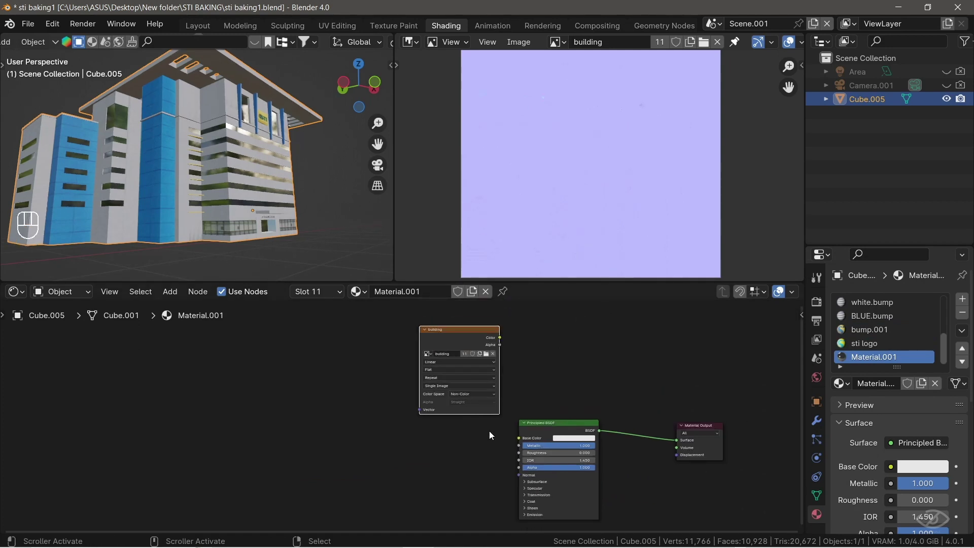
{"action": "middle_click_drag", "start_coordinate": [555, 439], "coordinate": [534, 443]}
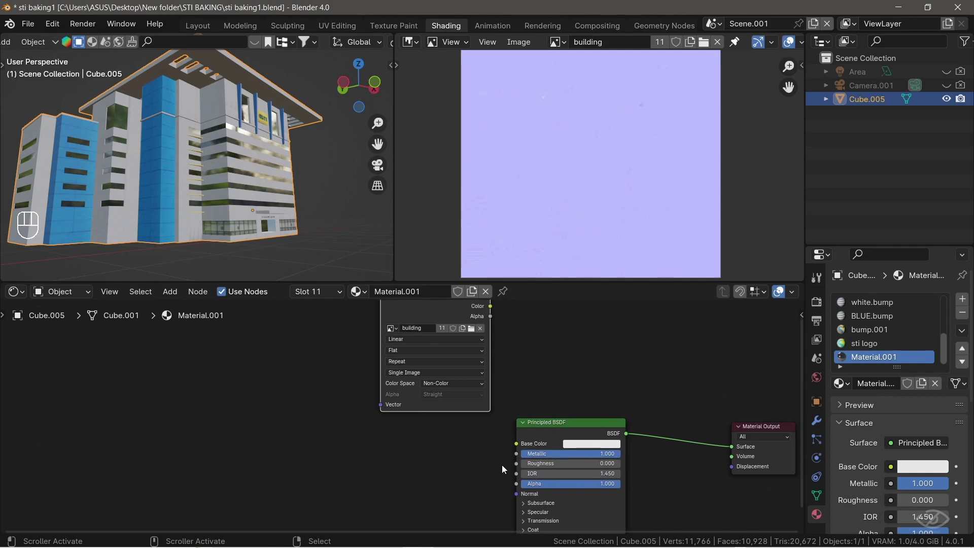
{"action": "key", "text": "shift+a"}
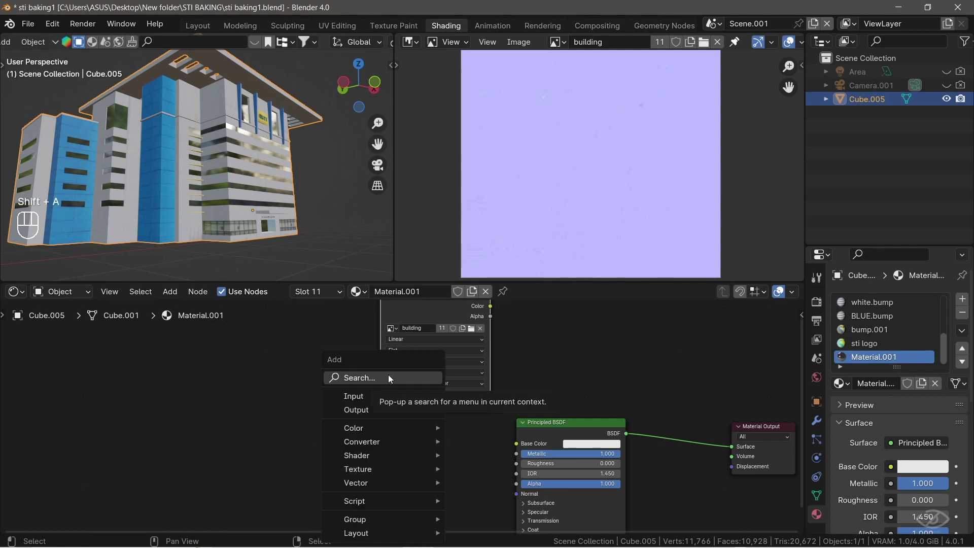
{"action": "left_click", "coordinate": [389, 377]}
{"action": "left_click", "coordinate": [427, 414]}
{"action": "left_click", "coordinate": [383, 456]}
{"action": "scroll", "coordinate": [466, 479], "scroll_direction": "up", "scroll_amount": 2}
{"action": "middle_click_drag", "start_coordinate": [468, 481], "coordinate": [443, 437]}
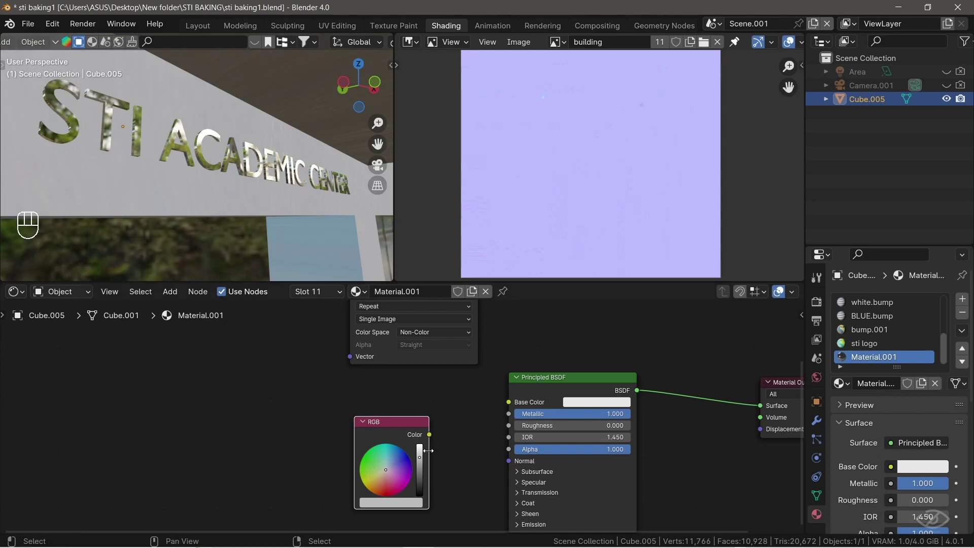
- Feed a white RGB color into the Principled BSDF's Metallic input and link the RGB node directly to the Material Output's Surface
{"action": "left_click_drag", "start_coordinate": [429, 435], "coordinate": [509, 413]}
{"action": "mouse_move", "coordinate": [419, 446]}
{"action": "left_mouse_down"}
{"action": "mouse_move", "coordinate": [420, 494]}
{"action": "mouse_move", "coordinate": [420, 445]}
{"action": "left_mouse_up"}
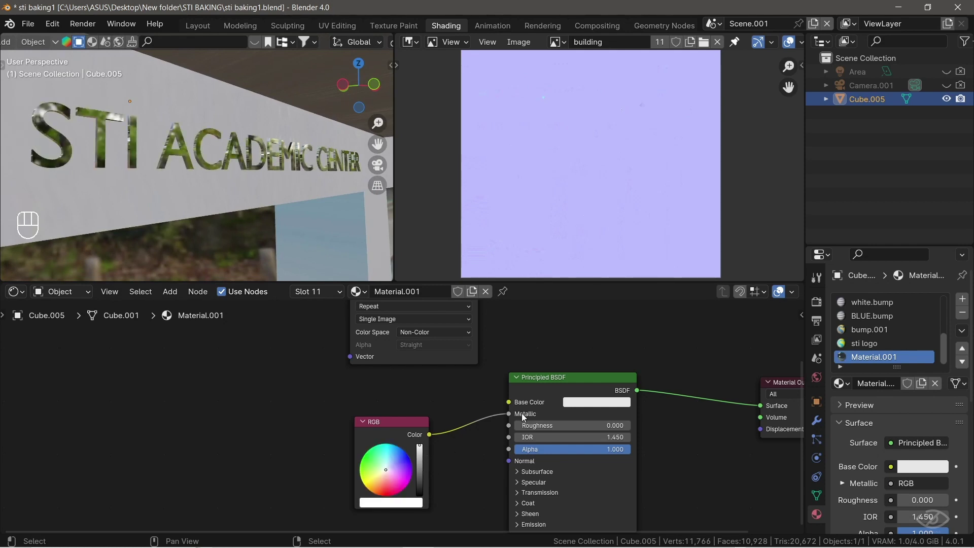
{"action": "left_click", "coordinate": [389, 431], "text": "ctrl+shift"}
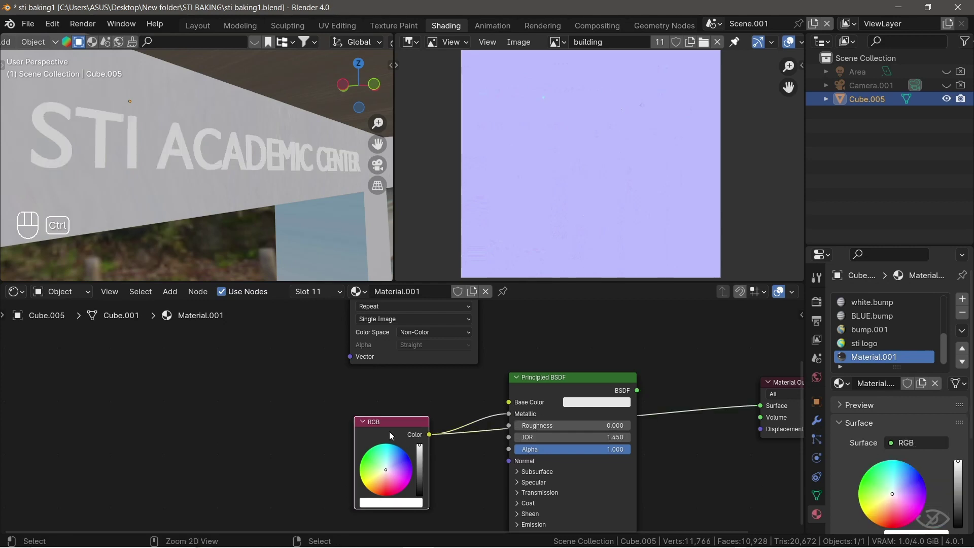
{"action": "mouse_move", "coordinate": [421, 446]}
{"action": "left_mouse_down"}
{"action": "mouse_move", "coordinate": [414, 491]}
{"action": "mouse_move", "coordinate": [414, 442]}
{"action": "left_mouse_up"}
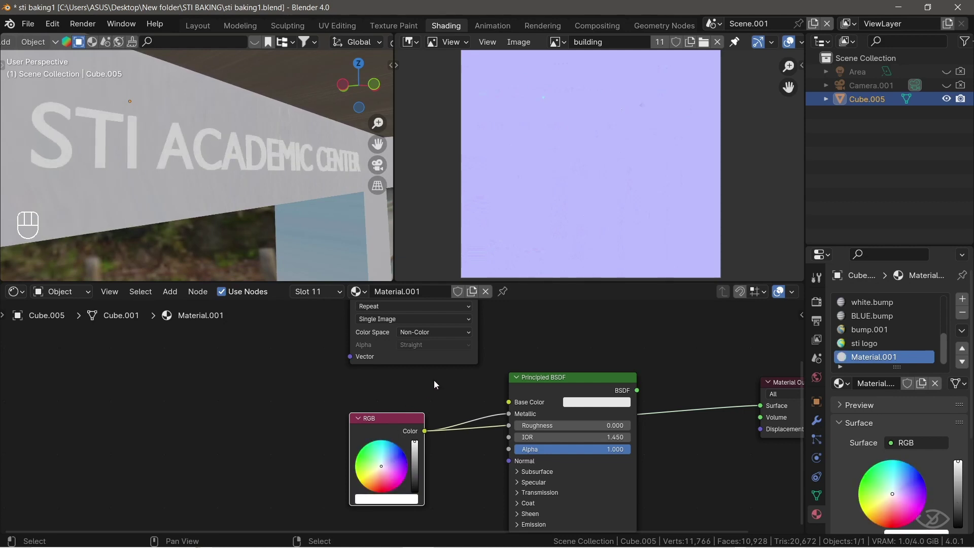
- Select the building image texture node in Material.001 as the bake target
{"action": "middle_click_drag", "start_coordinate": [470, 379], "coordinate": [445, 453]}
{"action": "scroll", "coordinate": [440, 452], "scroll_direction": "down", "scroll_amount": 2}
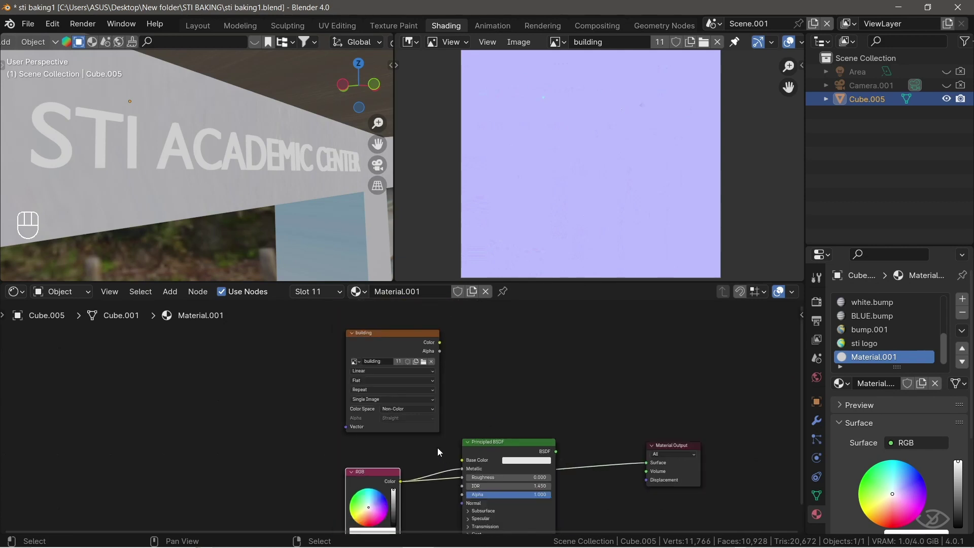
{"action": "left_click", "coordinate": [384, 348]}
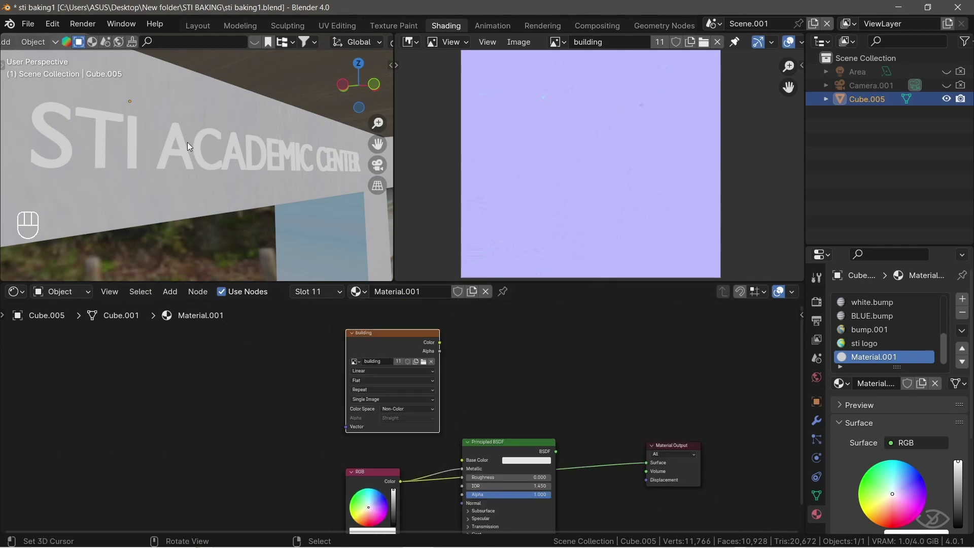
{"action": "middle_click_drag", "start_coordinate": [187, 143], "coordinate": [188, 163]}
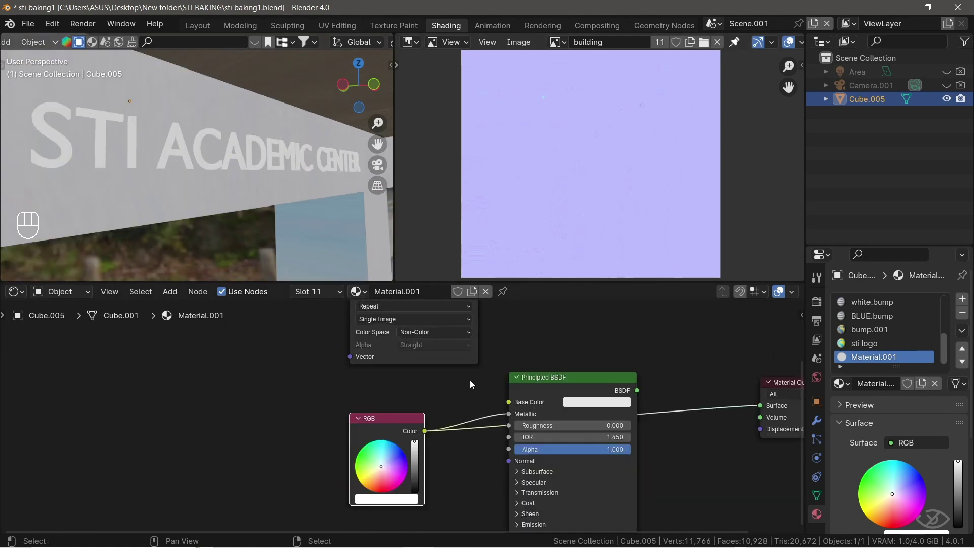
{"action": "scroll", "coordinate": [470, 384], "scroll_direction": "down", "scroll_amount": 1}
{"action": "scroll", "coordinate": [441, 448], "scroll_direction": "down", "scroll_amount": 2}
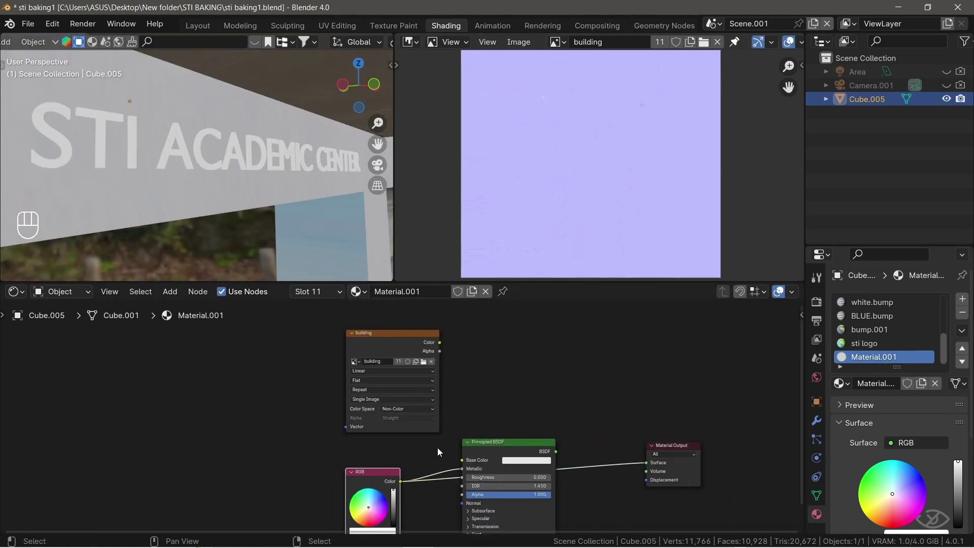
{"action": "left_click", "coordinate": [385, 347]}
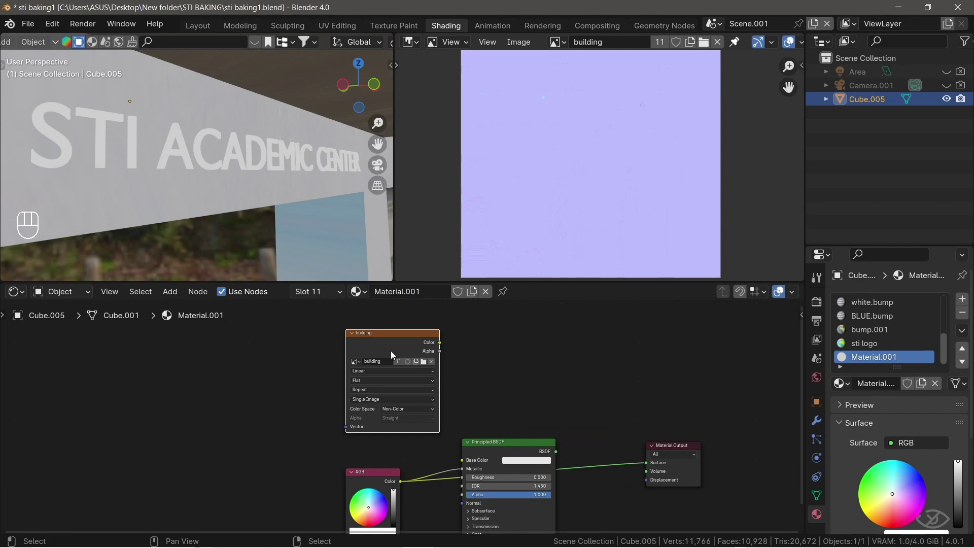
{"action": "scroll", "coordinate": [188, 142], "scroll_direction": "down", "scroll_amount": 2}
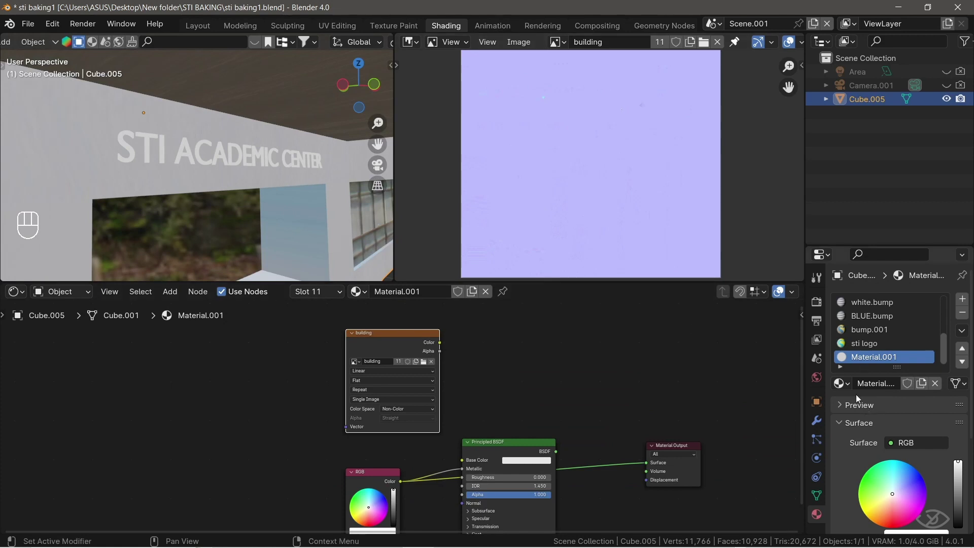
- Set the bake type to Emit and bake the metallic map into the building image
{"action": "left_click", "coordinate": [817, 303]}
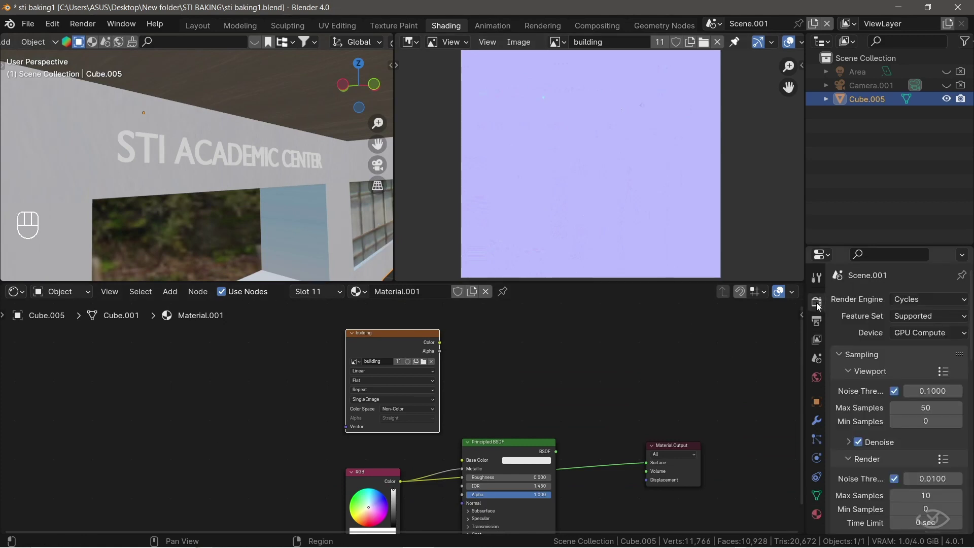
{"action": "scroll", "coordinate": [924, 414], "scroll_direction": "down", "scroll_amount": 10}
{"action": "left_click", "coordinate": [924, 415]}
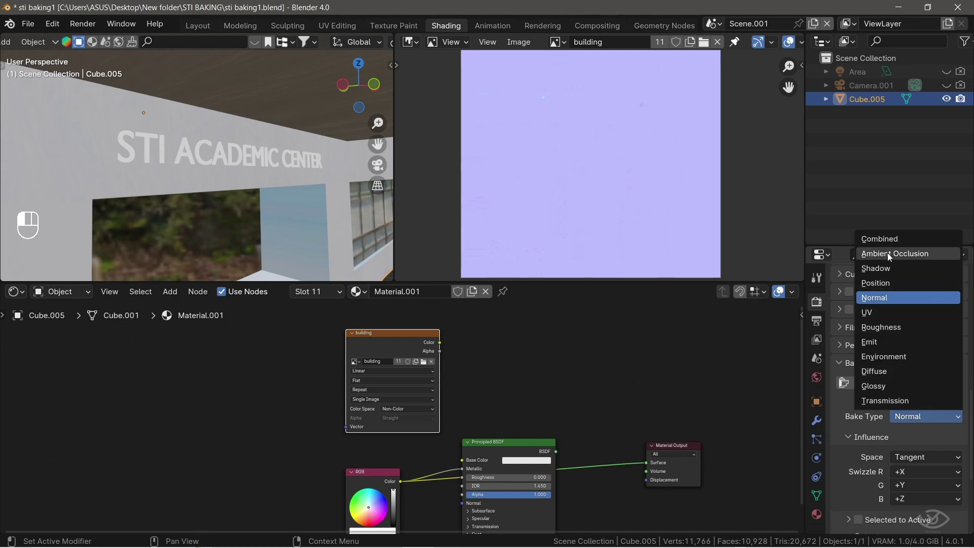
{"action": "left_click", "coordinate": [880, 342]}
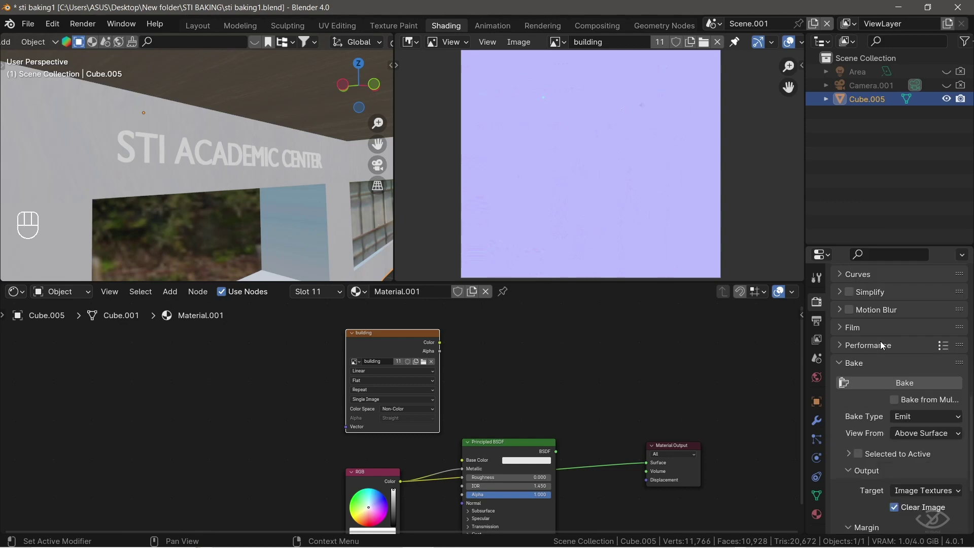
{"action": "left_click", "coordinate": [899, 381]}
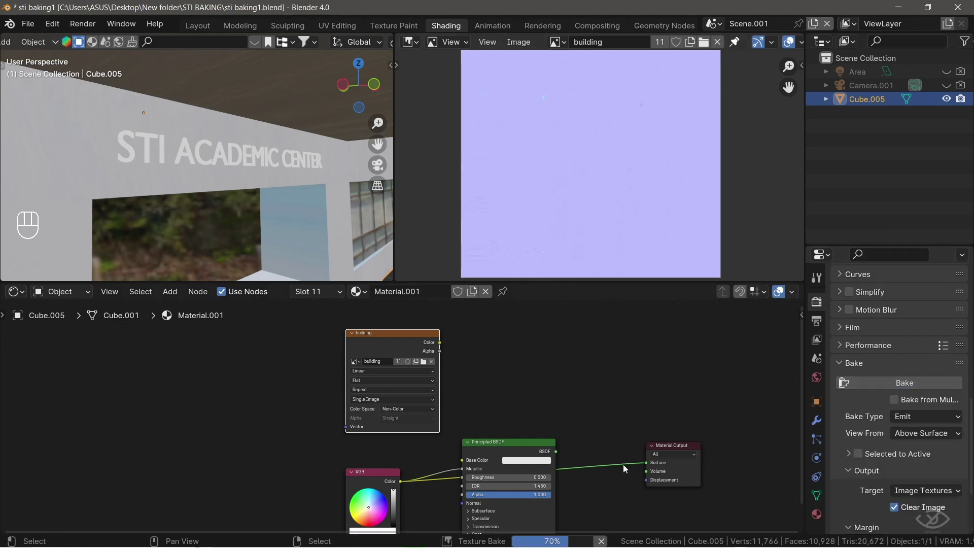
{"action": "scroll", "coordinate": [607, 205], "scroll_direction": "down", "scroll_amount": 4}
{"action": "scroll", "coordinate": [644, 197], "scroll_direction": "up", "scroll_amount": 2}
{"action": "scroll", "coordinate": [644, 197], "scroll_direction": "up", "scroll_amount": 2}
{"action": "scroll", "coordinate": [632, 211], "scroll_direction": "down", "scroll_amount": 1}
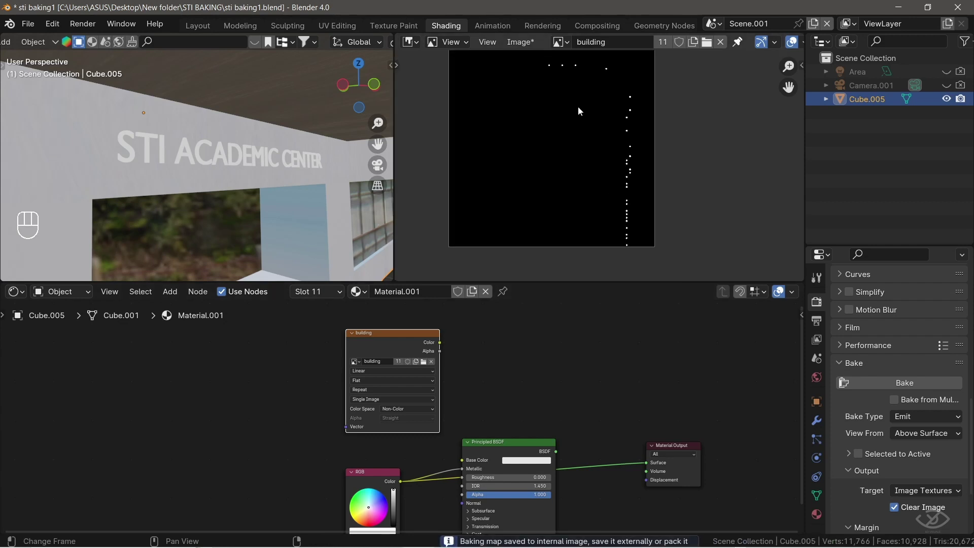
- Save the baked metallic map as a separate file named building metallic.png
{"action": "left_click", "coordinate": [520, 43]}
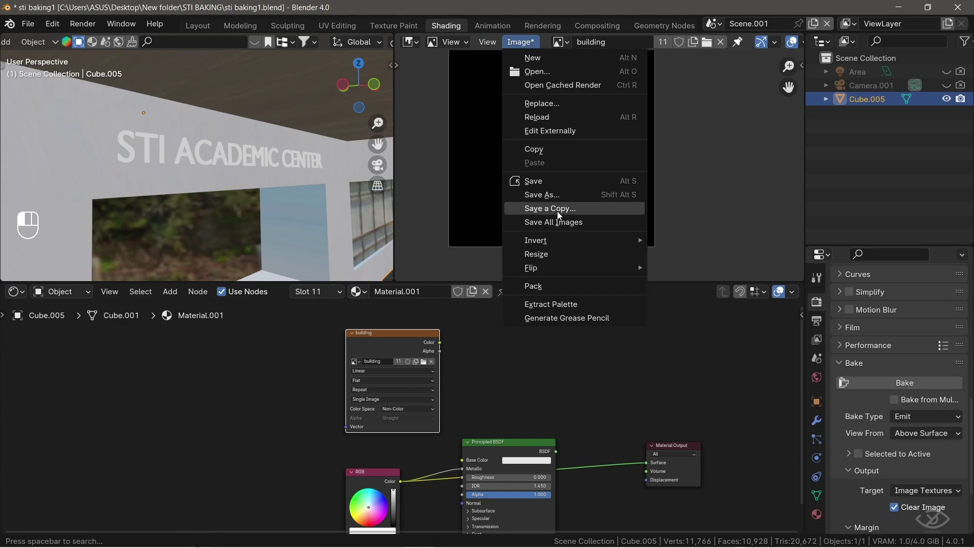
{"action": "left_click", "coordinate": [550, 193]}
{"action": "left_click", "coordinate": [358, 392]}
{"action": "key", "text": "BackSpace"}
{"action": "key", "text": "BackSpace"}
{"action": "key", "text": "BackSpace"}
{"action": "key", "text": "BackSpace"}
{"action": "key", "text": "BackSpace"}
{"action": "key", "text": "BackSpace"}
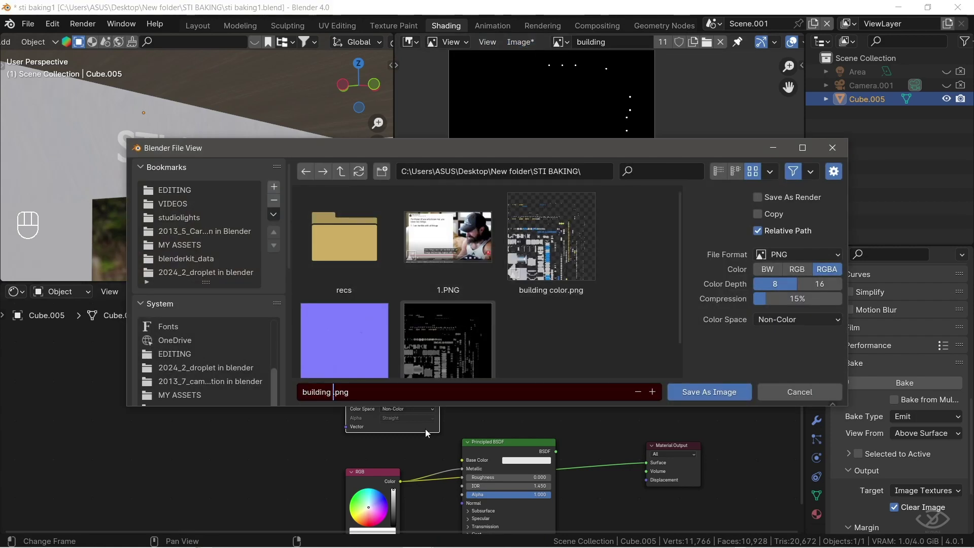
{"action": "type", "text": "metallic"}
{"action": "key", "text": "Return"}
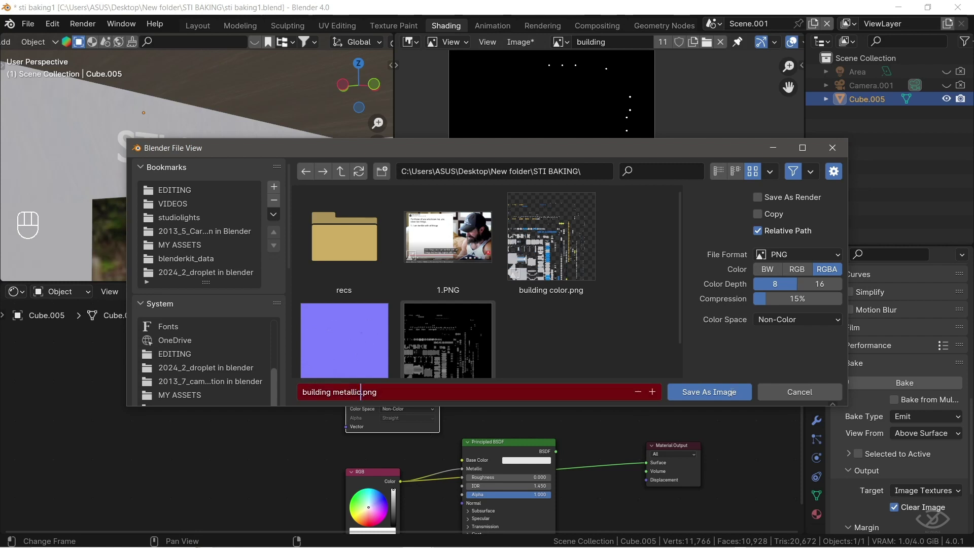
{"action": "left_click", "coordinate": [731, 391]}
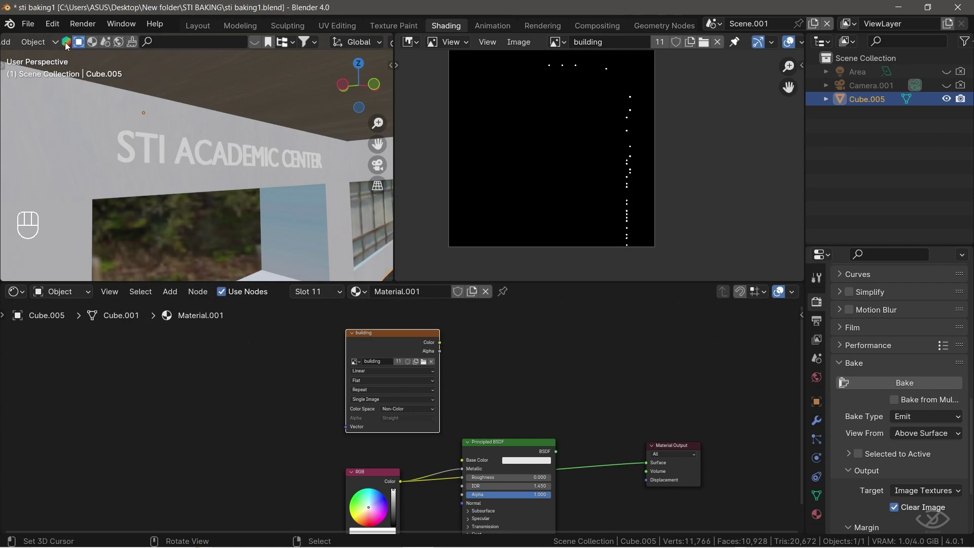
- Save the project as a new version named sti baking2.blend
{"action": "left_click", "coordinate": [27, 24]}
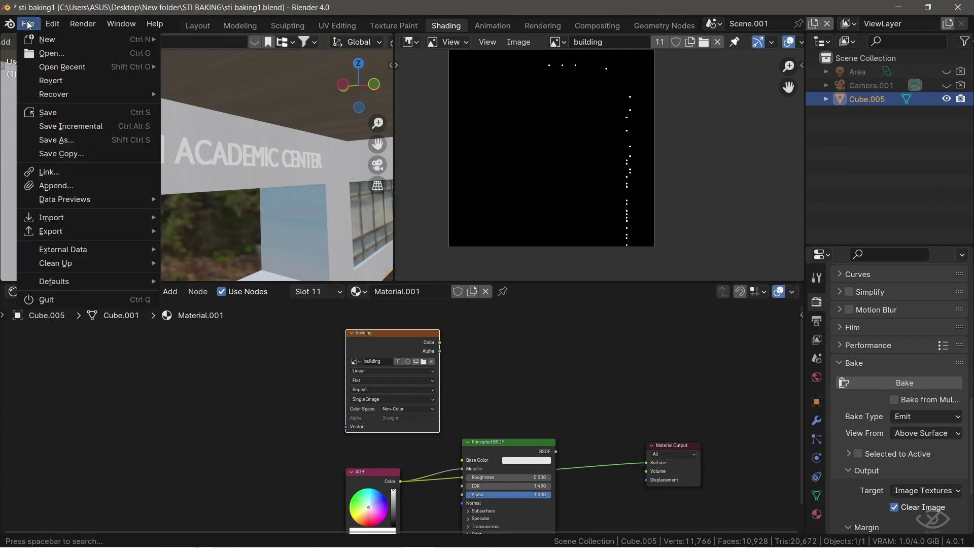
{"action": "left_click", "coordinate": [91, 139]}
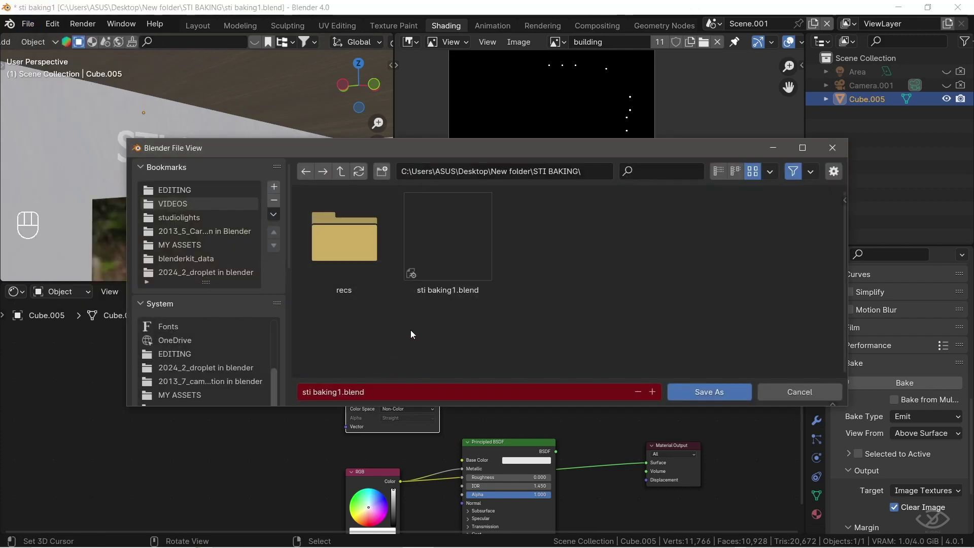
{"action": "left_click", "coordinate": [652, 392]}
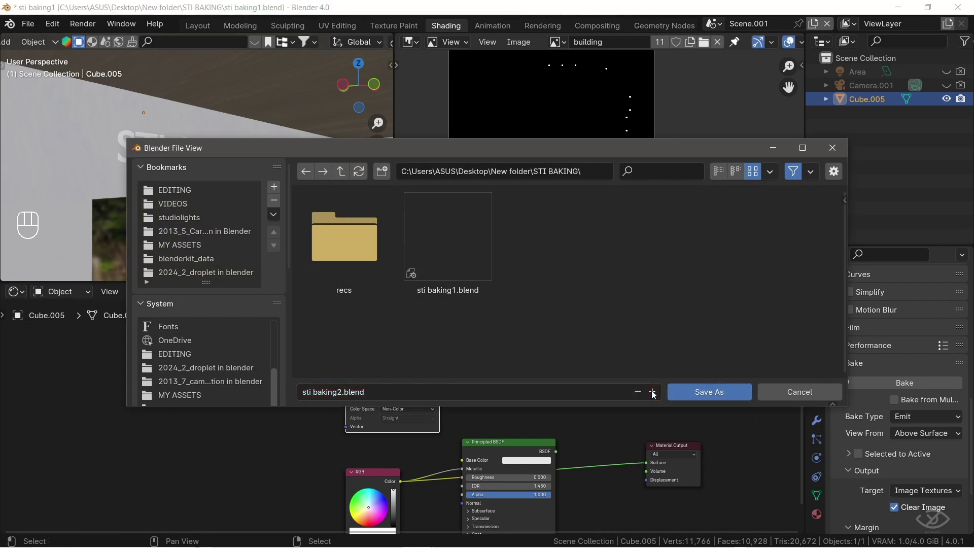
{"action": "left_click", "coordinate": [710, 392]}
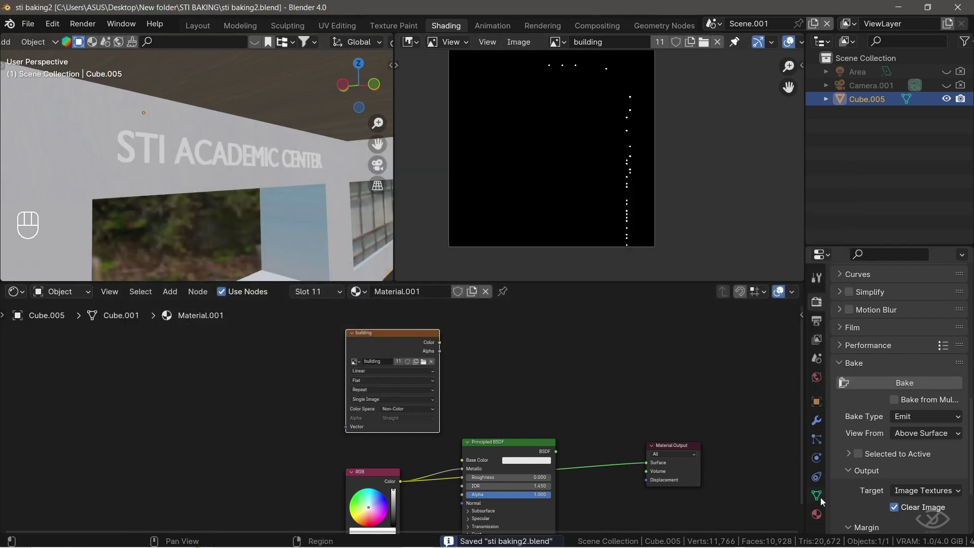
- Remove all of the building's existing material slots and create one new material for it
{"action": "left_click", "coordinate": [816, 514]}
{"action": "scroll", "coordinate": [236, 166], "scroll_direction": "down", "scroll_amount": 5}
{"action": "middle_click_drag", "start_coordinate": [236, 166], "coordinate": [203, 211], "text": "shift"}
{"action": "scroll", "coordinate": [858, 370], "scroll_direction": "up", "scroll_amount": 10}
{"action": "left_click", "coordinate": [883, 302]}
{"action": "left_click", "coordinate": [962, 314]}
{"action": "left_click", "coordinate": [962, 313]}
{"action": "left_click", "coordinate": [961, 314]}
{"action": "left_click", "coordinate": [961, 314]}
{"action": "left_click", "coordinate": [962, 313]}
{"action": "left_click", "coordinate": [897, 357]}
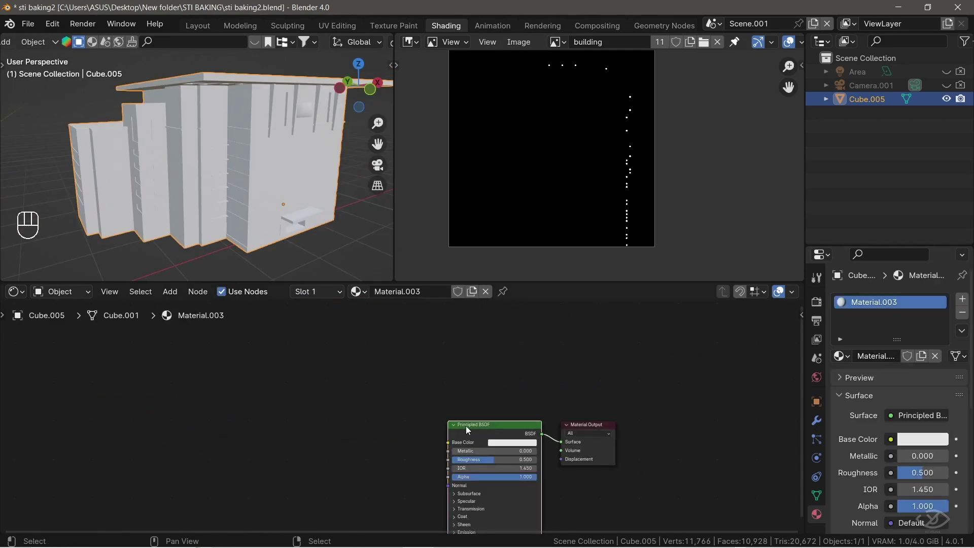
- Apply Principled Texture Setup to the new material's Principled BSDF using building color.png, building metallic.png, building normal.png and building roughness.png
{"action": "key", "text": "g"}
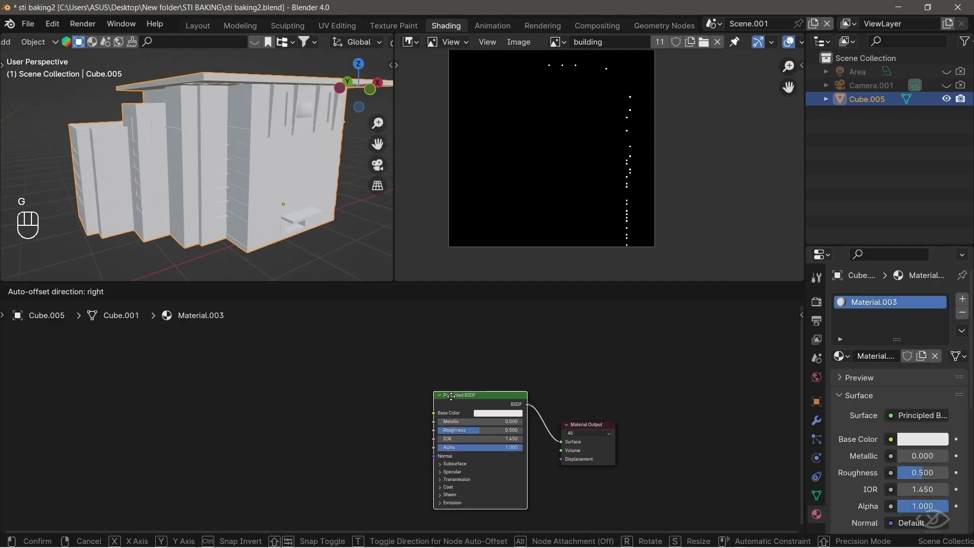
{"action": "left_click", "coordinate": [459, 409]}
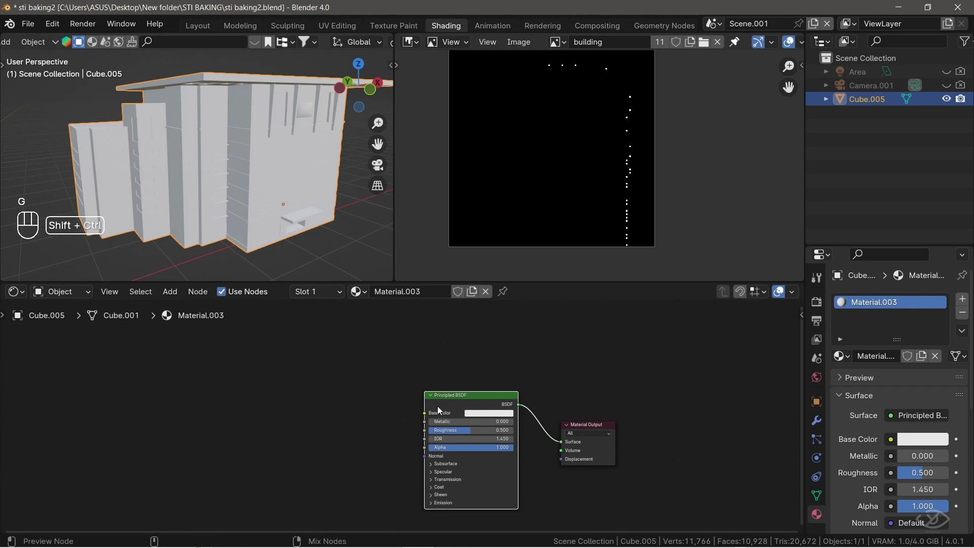
{"action": "key", "text": "ctrl+shift+t"}
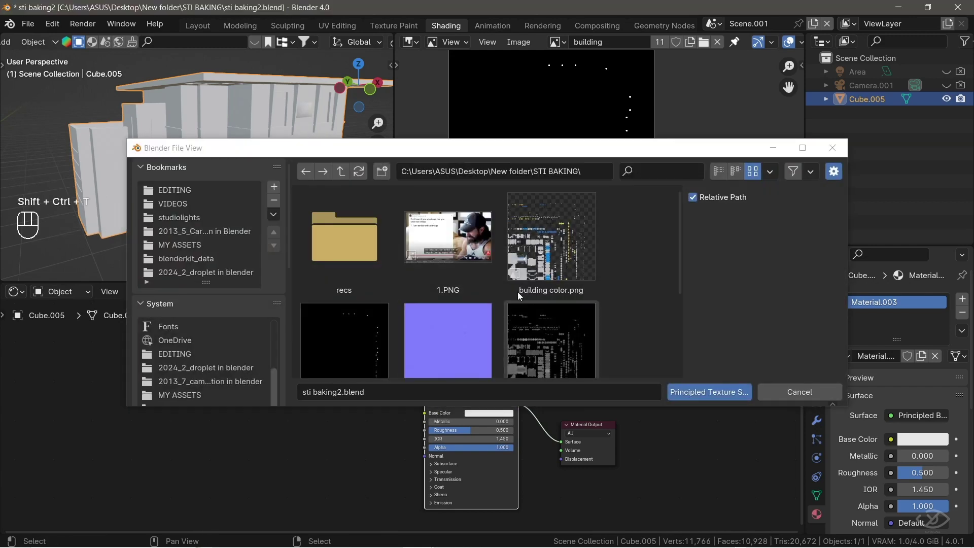
{"action": "left_click", "coordinate": [544, 240]}
{"action": "scroll", "coordinate": [544, 242], "scroll_direction": "down", "scroll_amount": 2}
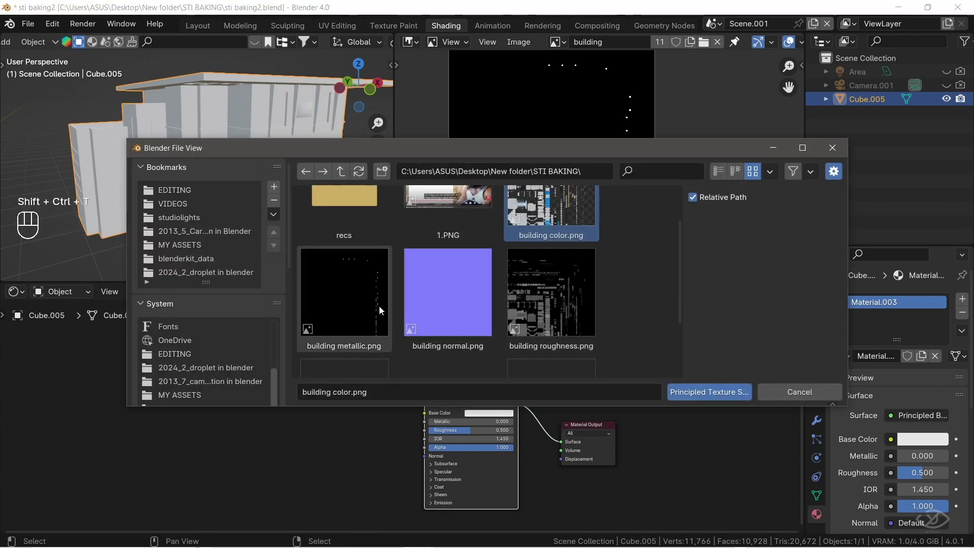
{"action": "left_click", "coordinate": [360, 295], "text": "ctrl"}
{"action": "left_click", "coordinate": [477, 299], "text": "ctrl"}
{"action": "left_click", "coordinate": [543, 298], "text": "ctrl"}
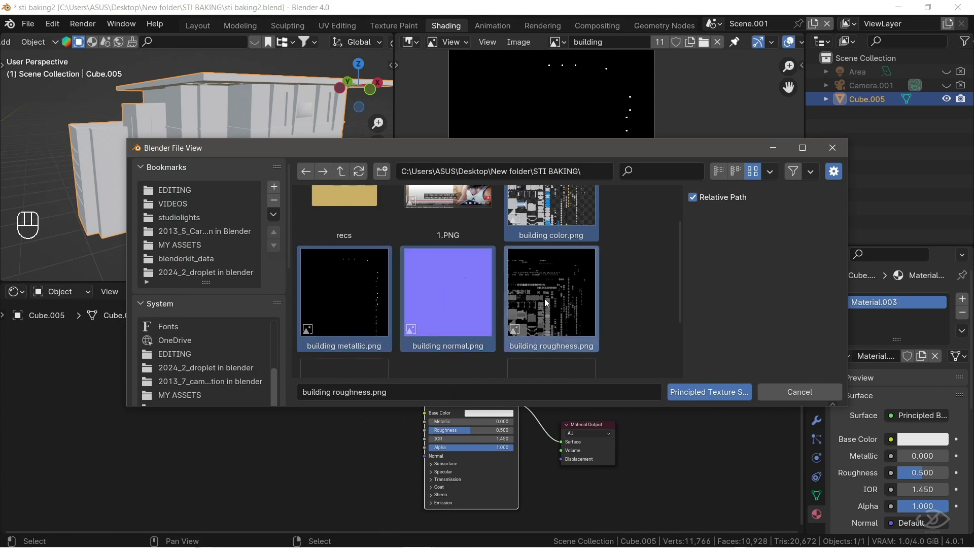
{"action": "left_click", "coordinate": [690, 395]}
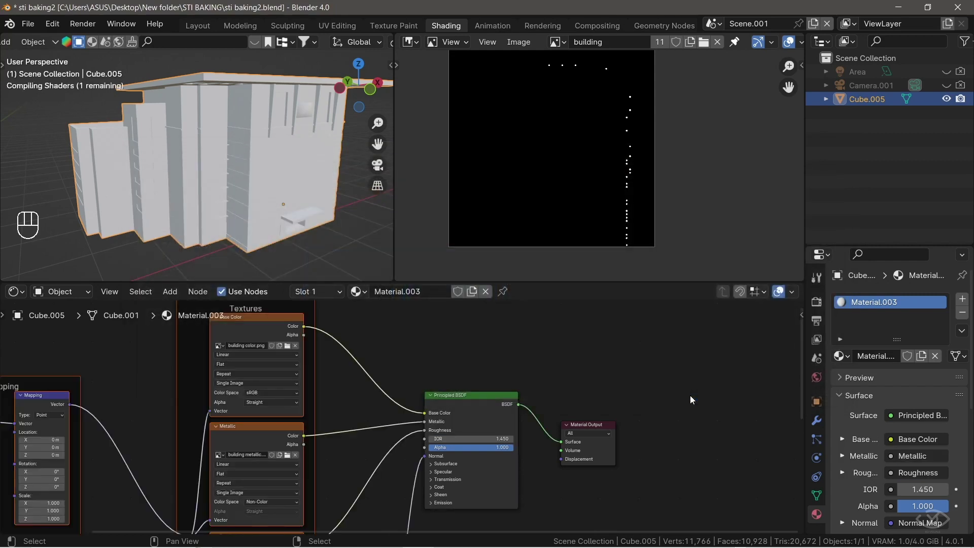
- Set the building mesh's baking UV map as the active one for rendering
{"action": "scroll", "coordinate": [183, 141], "scroll_direction": "up", "scroll_amount": 5}
{"action": "middle_click_drag", "start_coordinate": [184, 142], "coordinate": [261, 208]}
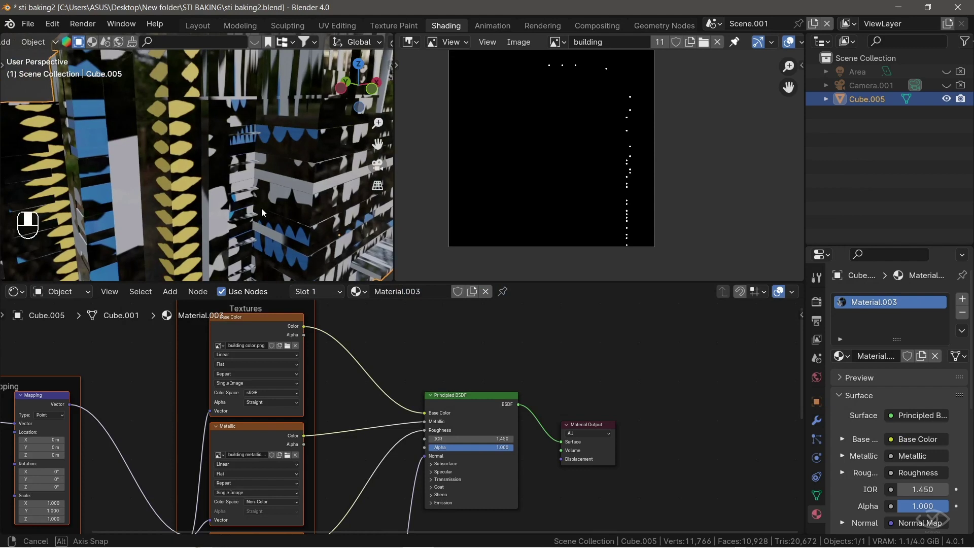
{"action": "scroll", "coordinate": [260, 208], "scroll_direction": "down", "scroll_amount": 4}
{"action": "left_click", "coordinate": [817, 496]}
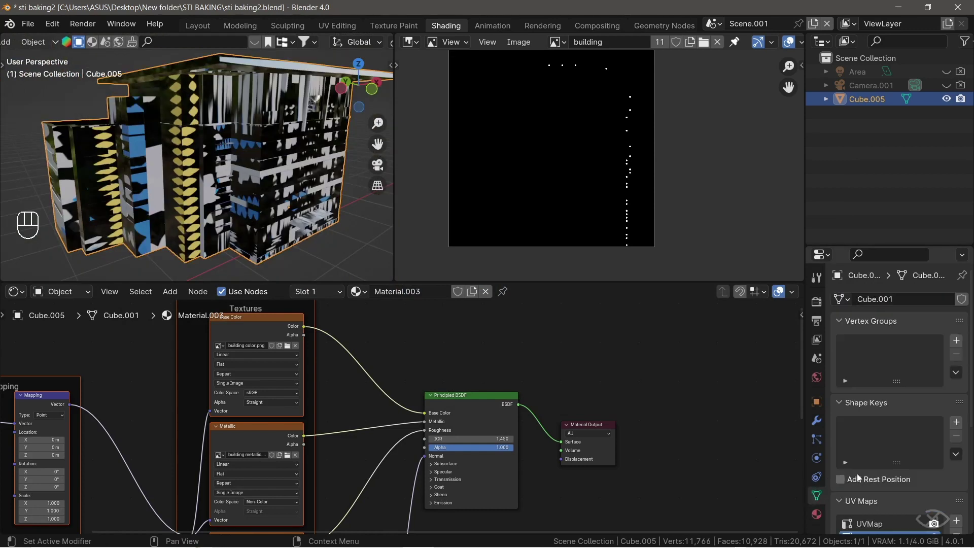
{"action": "scroll", "coordinate": [887, 476], "scroll_direction": "down", "scroll_amount": 5}
{"action": "left_click", "coordinate": [934, 430]}
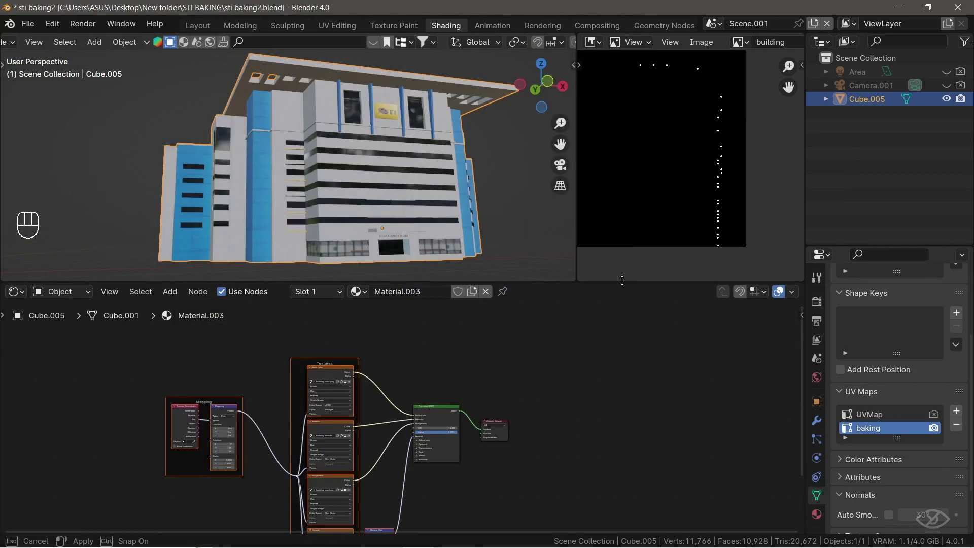
- Enlarge the 3D viewport and examine the textured building from several sides along with its material nodes
{"action": "left_click_drag", "start_coordinate": [622, 280], "coordinate": [621, 350]}
{"action": "scroll", "coordinate": [499, 444], "scroll_direction": "down", "scroll_amount": 3}
{"action": "scroll", "coordinate": [499, 440], "scroll_direction": "down", "scroll_amount": 3}
{"action": "middle_click_drag", "start_coordinate": [448, 457], "coordinate": [474, 424]}
{"action": "scroll", "coordinate": [460, 278], "scroll_direction": "up", "scroll_amount": 3}
{"action": "middle_click_drag", "start_coordinate": [466, 277], "coordinate": [459, 278], "text": "shift"}
{"action": "scroll", "coordinate": [460, 278], "scroll_direction": "down", "scroll_amount": 2, "text": "shift"}
{"action": "scroll", "coordinate": [382, 238], "scroll_direction": "up", "scroll_amount": 2}
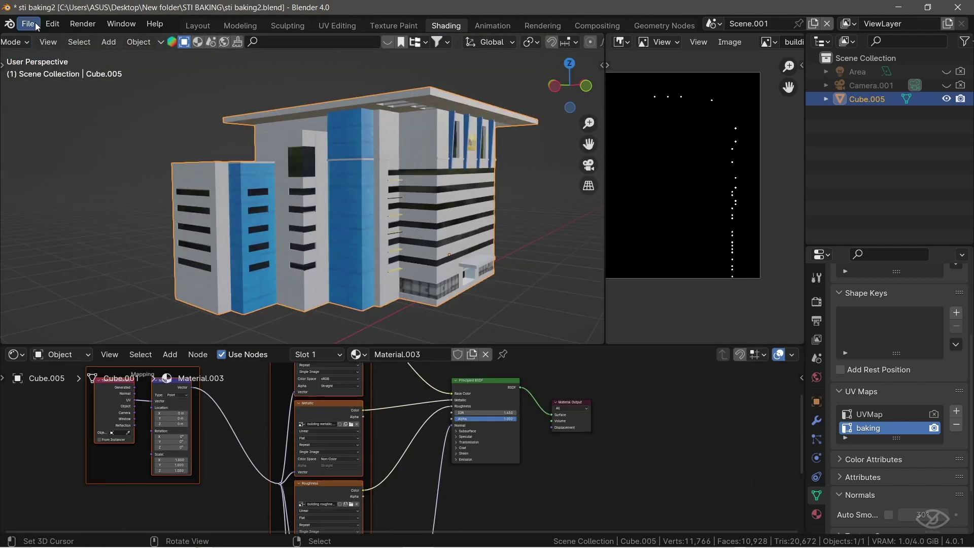
- Export the building in FBX format as sti baking2.fbx in the STI BAKING folder
{"action": "left_click", "coordinate": [27, 24]}
{"action": "mouse_move", "coordinate": [70, 228]}
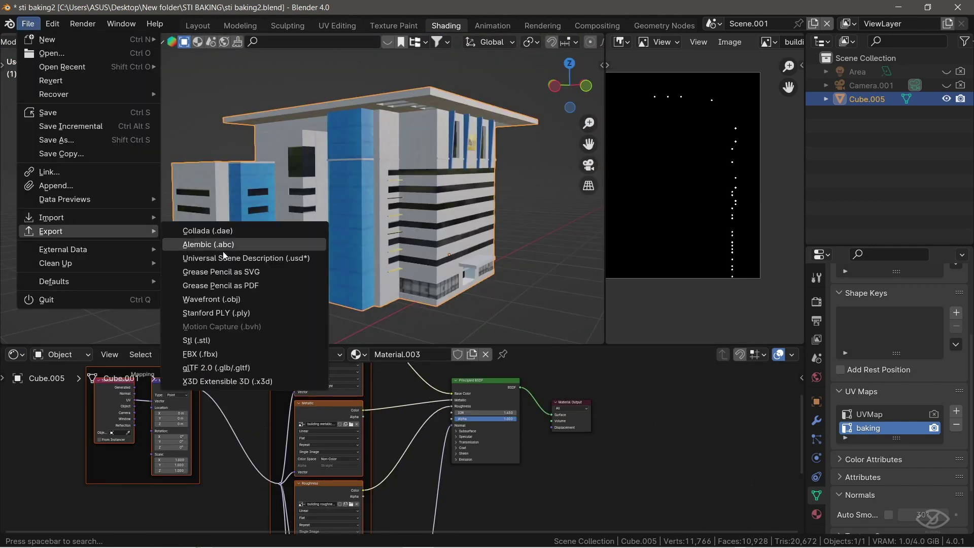
{"action": "left_click", "coordinate": [219, 353]}
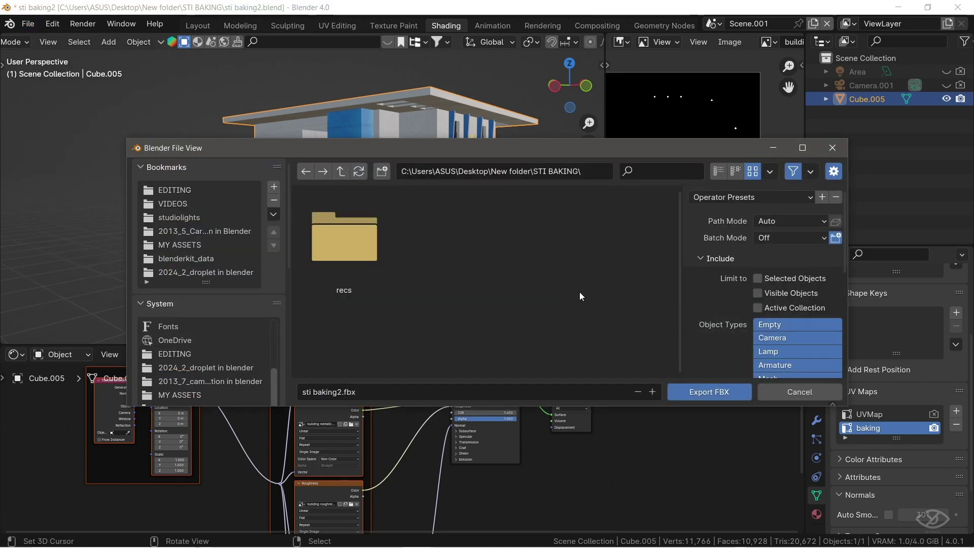
{"action": "left_click", "coordinate": [689, 388]}
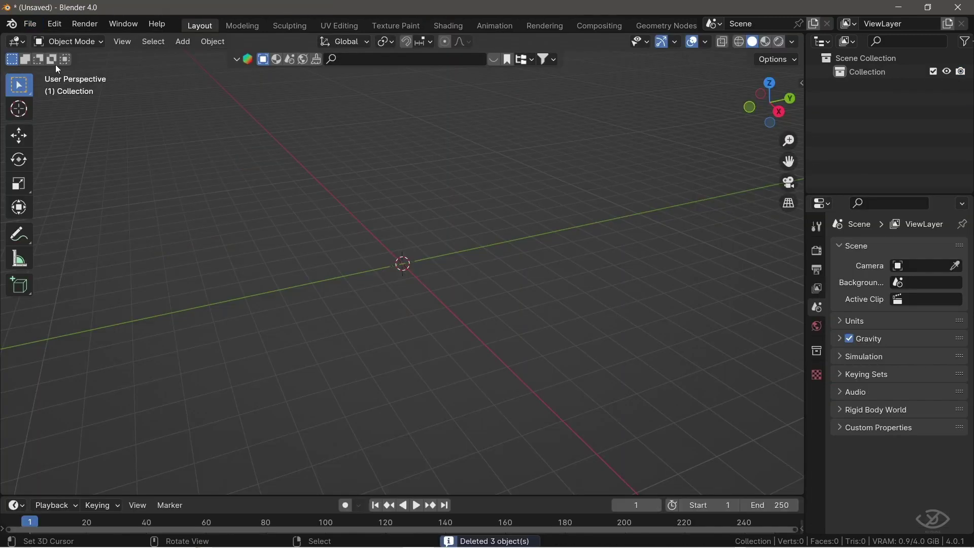
- Import the exported building FBX into the new empty scene
{"action": "left_click", "coordinate": [30, 24]}
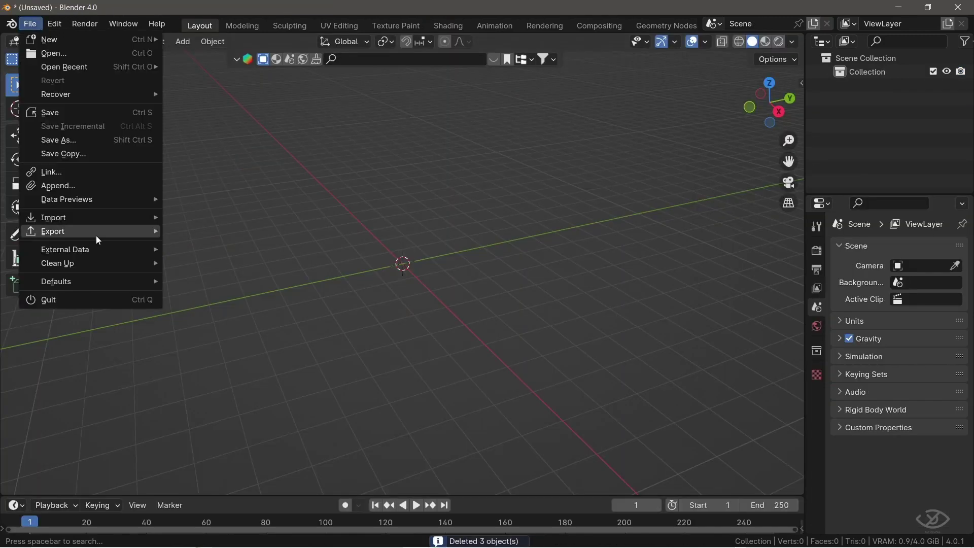
{"action": "mouse_move", "coordinate": [108, 220]}
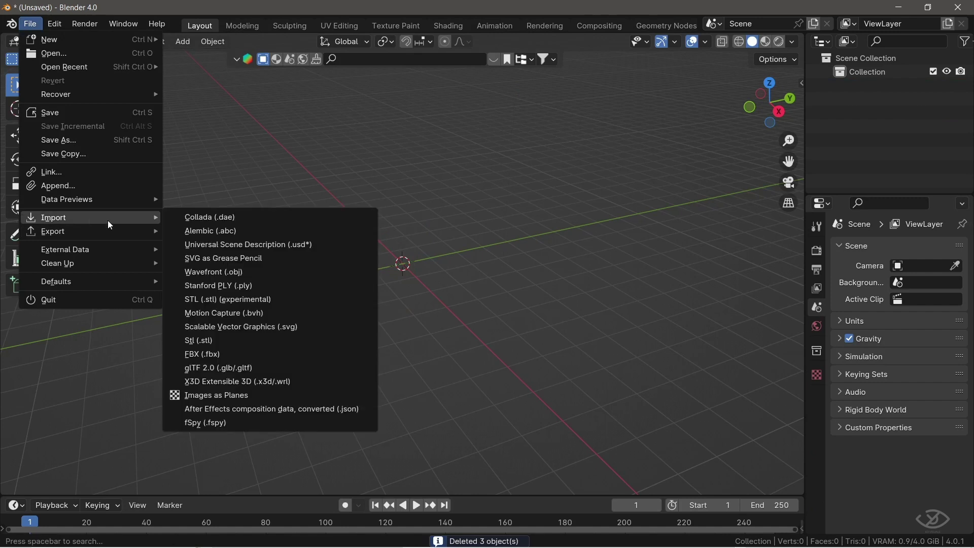
{"action": "left_click", "coordinate": [226, 355]}
{"action": "left_click", "coordinate": [719, 392]}
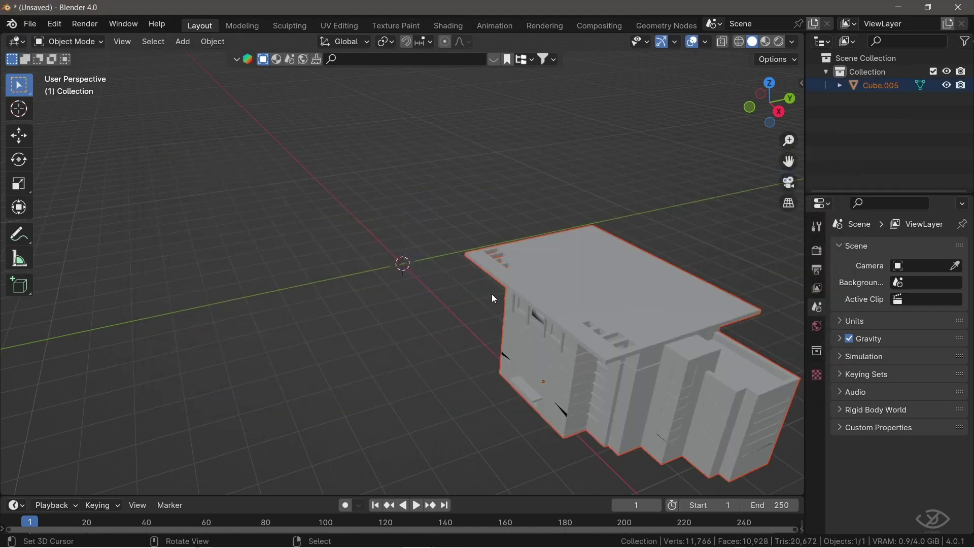